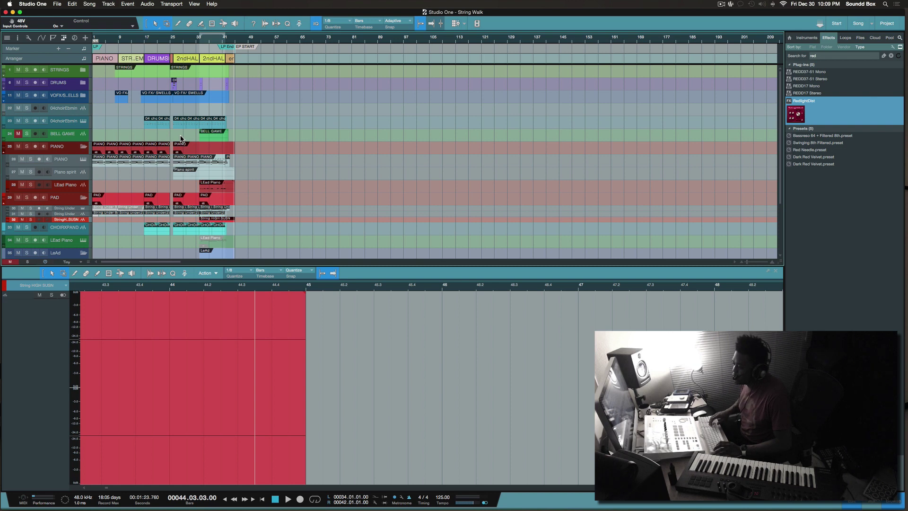
- Return to the song start, zoom in on the tracks, select String Under(2) and start playback
{"action": "key", "text": "comma"}
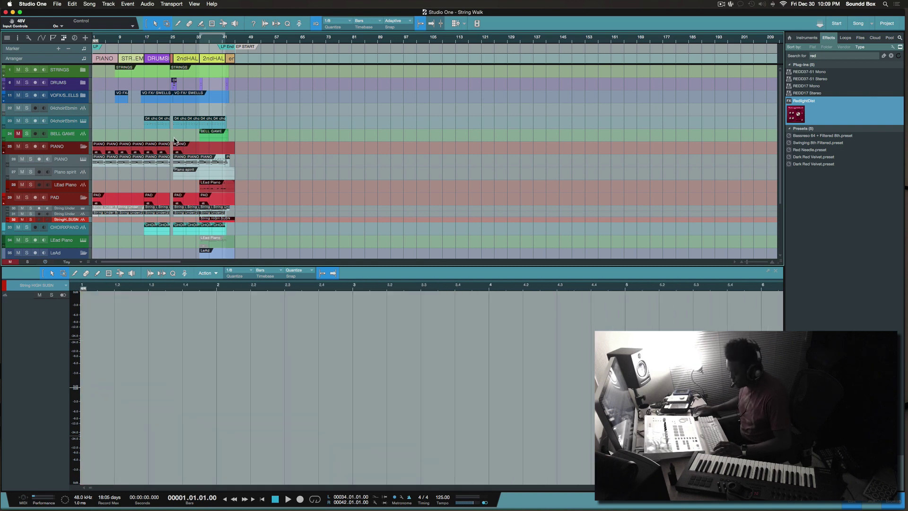
{"action": "key", "text": "z"}
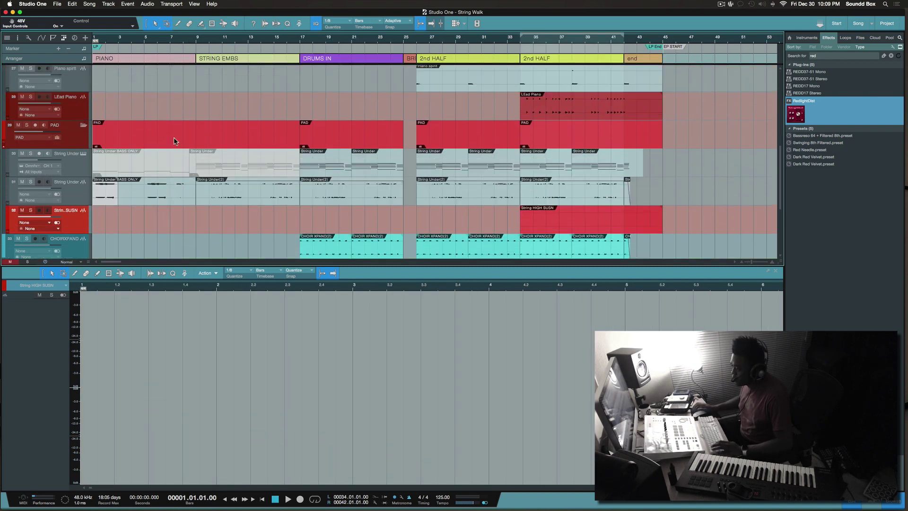
{"action": "key", "text": "Up"}
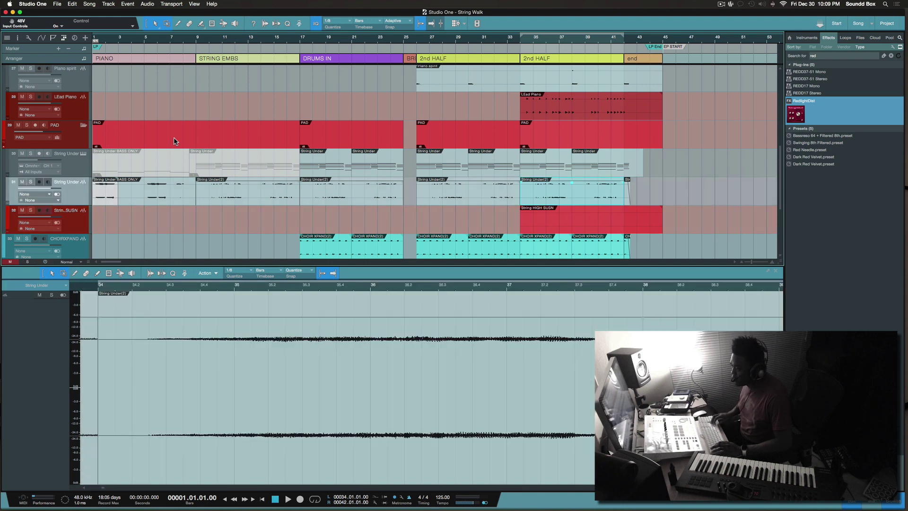
{"action": "key", "text": "space"}
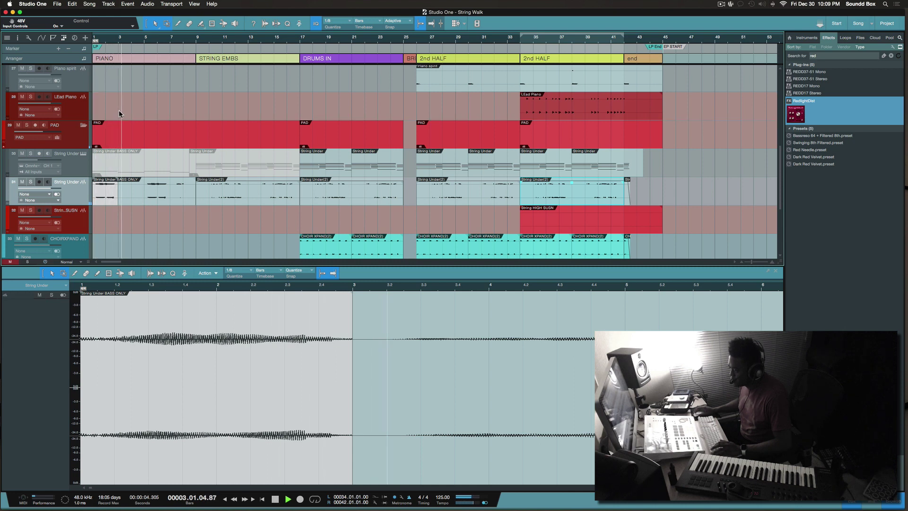
- Show the mixer console below the arrangement
{"action": "scroll", "coordinate": [115, 100], "scroll_direction": "up", "scroll_amount": 10}
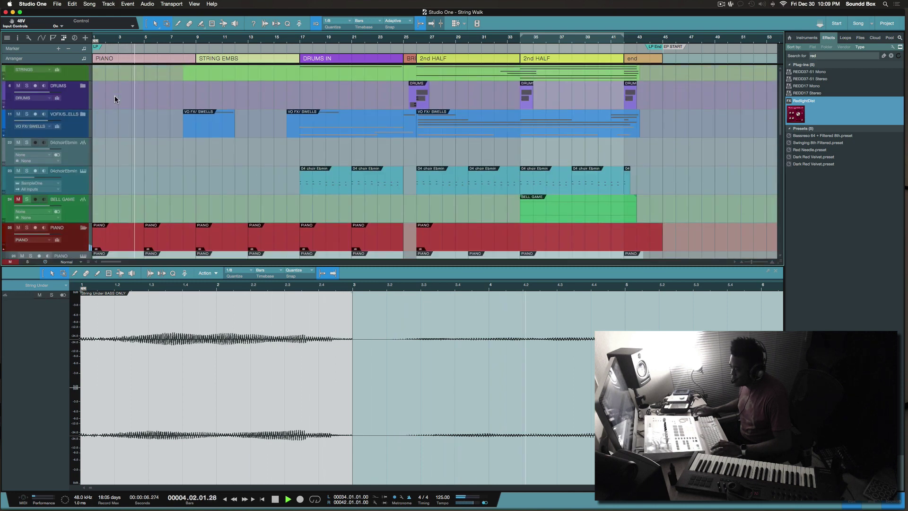
{"action": "scroll", "coordinate": [114, 96], "scroll_direction": "down", "scroll_amount": 3}
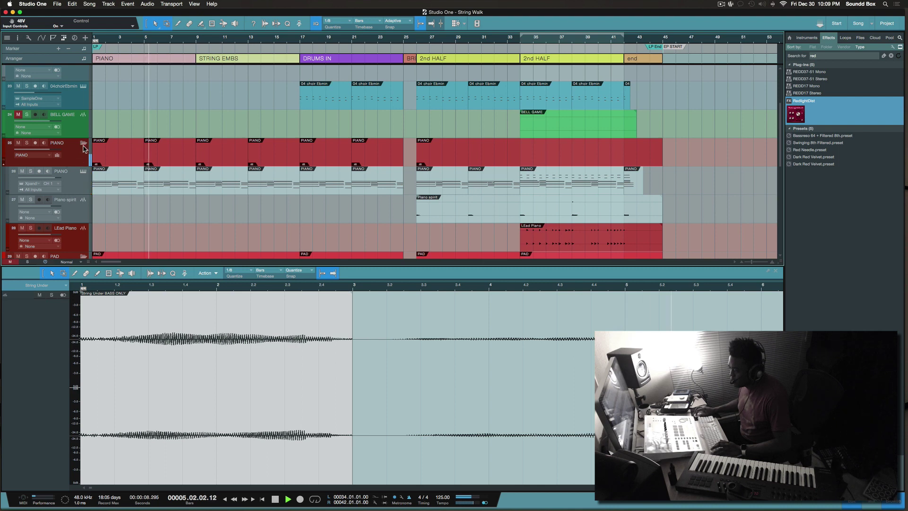
{"action": "key", "text": "F3"}
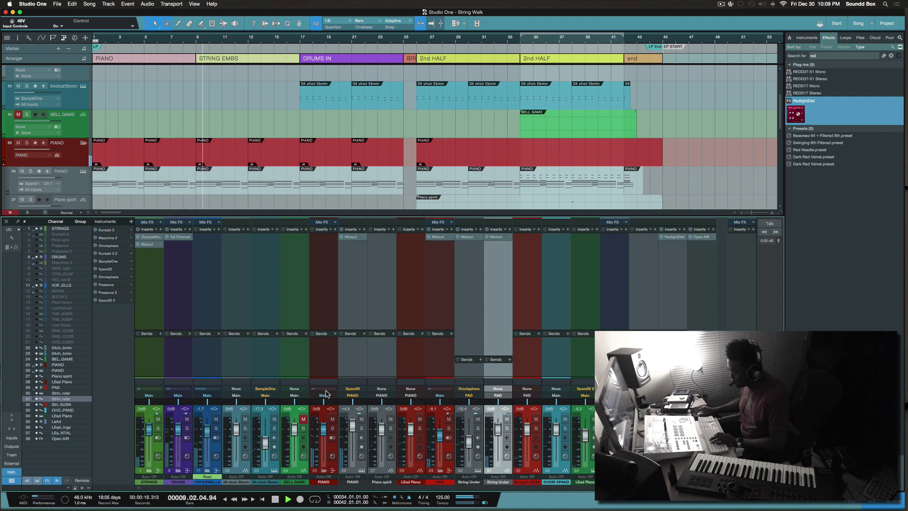
- Select the PIANO channel and open its Xpand!2 instrument editor
{"action": "left_click", "coordinate": [357, 466]}
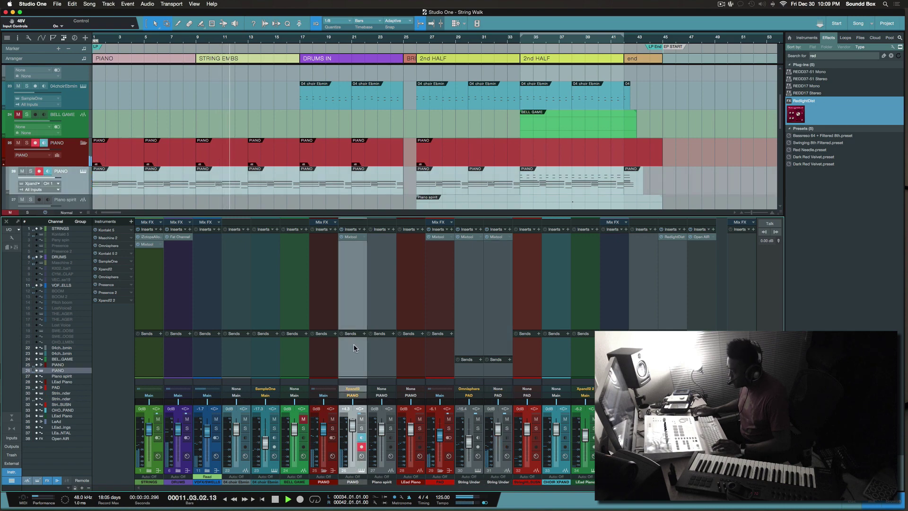
{"action": "left_click", "coordinate": [353, 389]}
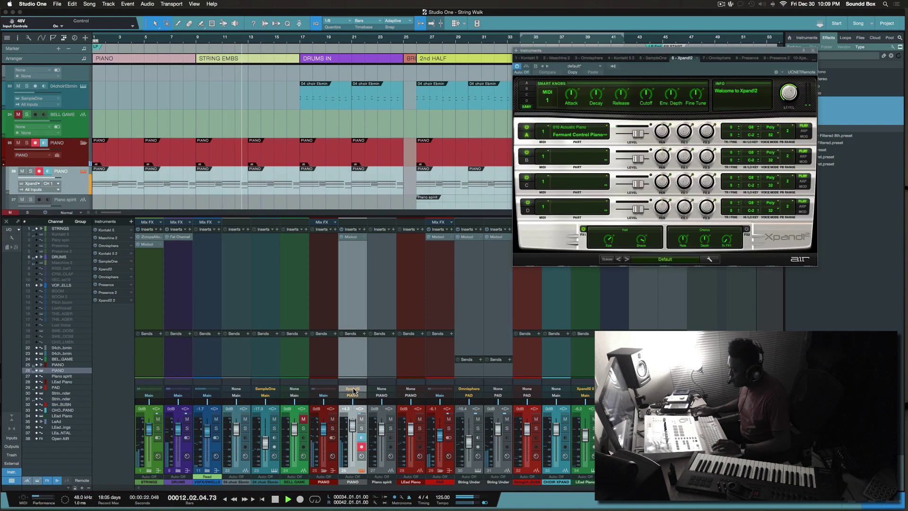
{"action": "left_click", "coordinate": [353, 389]}
{"action": "left_click", "coordinate": [354, 389]}
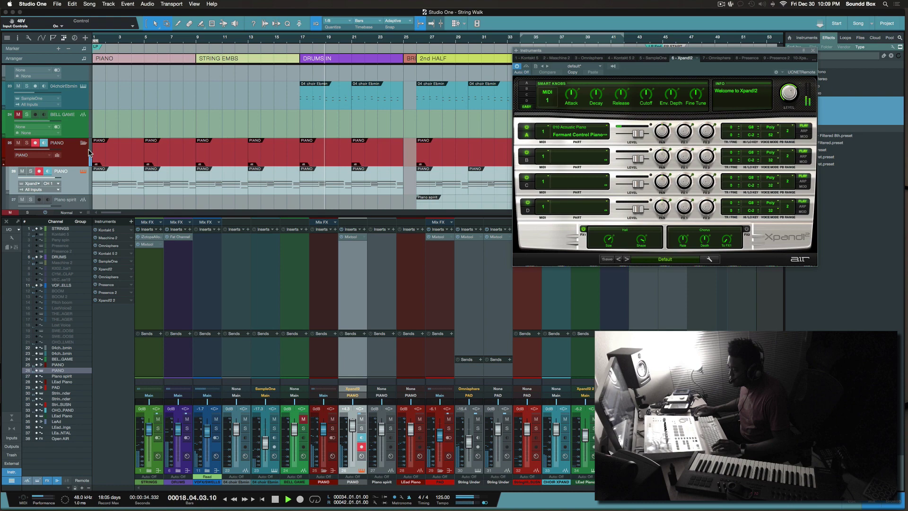
- Hide the mixer console so the arrangement fills the screen
{"action": "scroll", "coordinate": [70, 163], "scroll_direction": "down", "scroll_amount": 5}
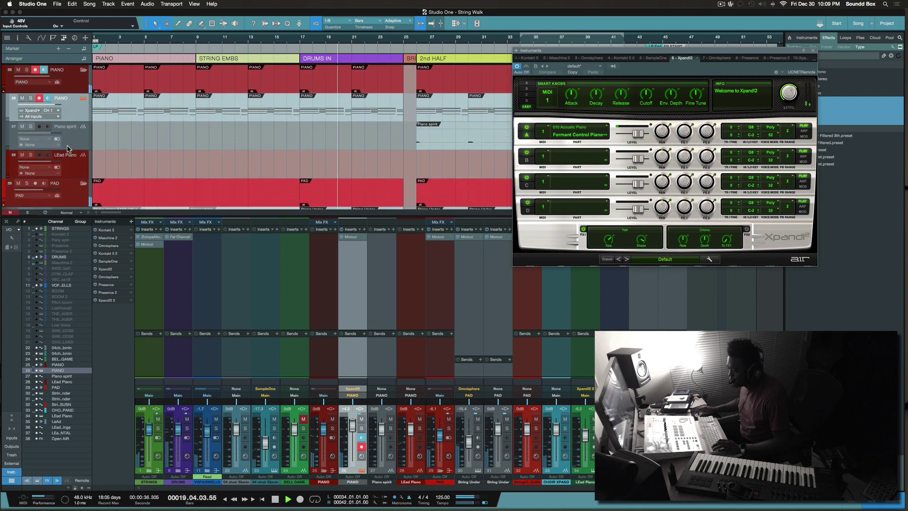
{"action": "scroll", "coordinate": [69, 154], "scroll_direction": "down", "scroll_amount": 7}
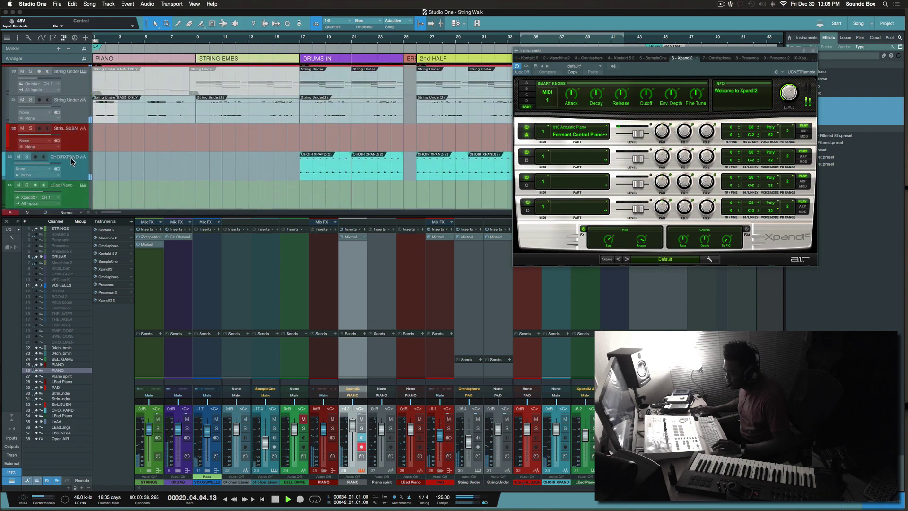
{"action": "scroll", "coordinate": [72, 162], "scroll_direction": "up", "scroll_amount": 20}
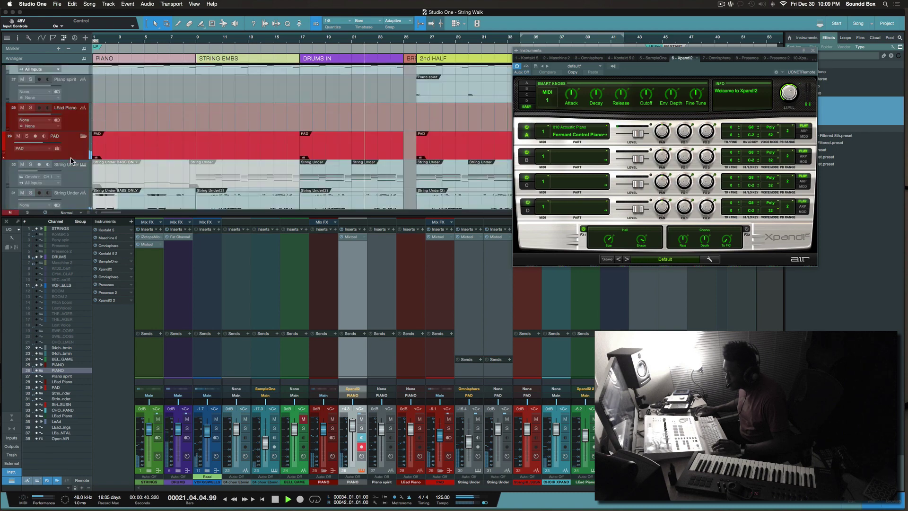
{"action": "scroll", "coordinate": [71, 161], "scroll_direction": "up", "scroll_amount": 2}
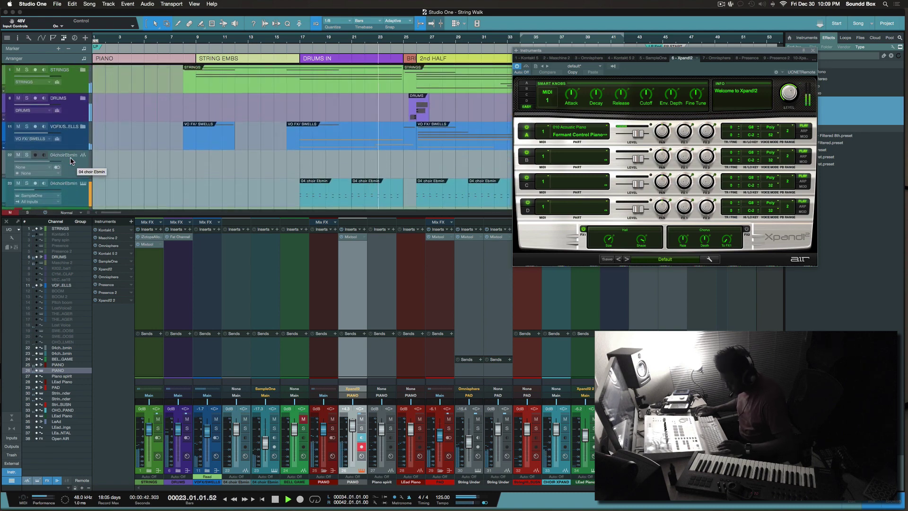
{"action": "key", "text": "F3"}
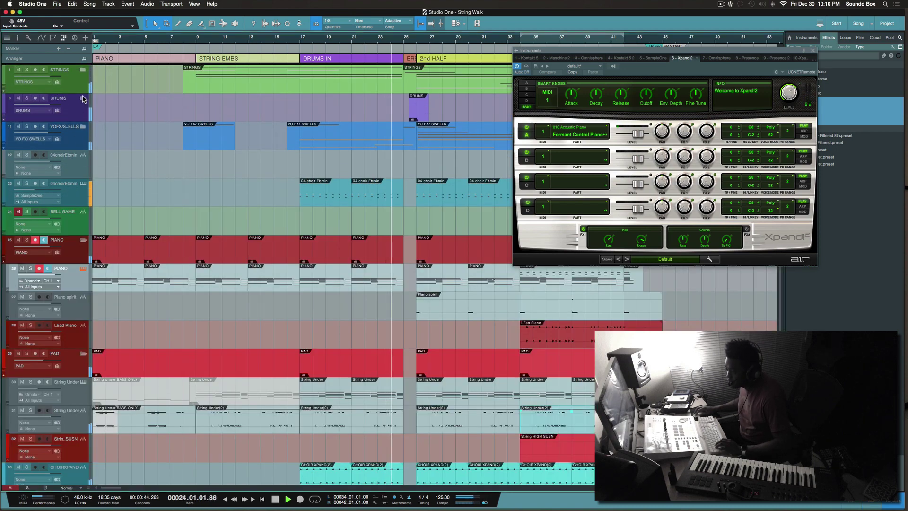
- Expand the DRUMS folder and open Maschine 2, moving its window up and left
{"action": "left_click", "coordinate": [82, 98]}
{"action": "left_click", "coordinate": [82, 127]}
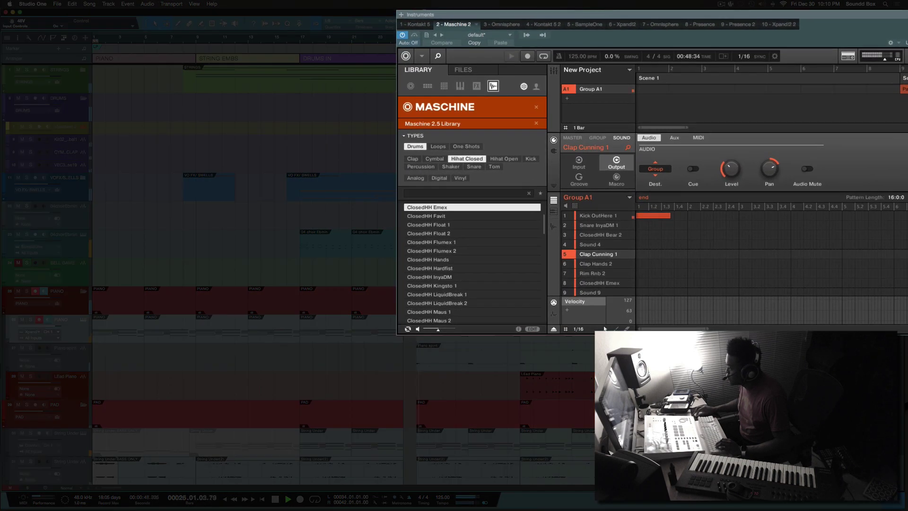
{"action": "left_click", "coordinate": [601, 49]}
{"action": "left_click_drag", "start_coordinate": [506, 13], "coordinate": [373, 4]}
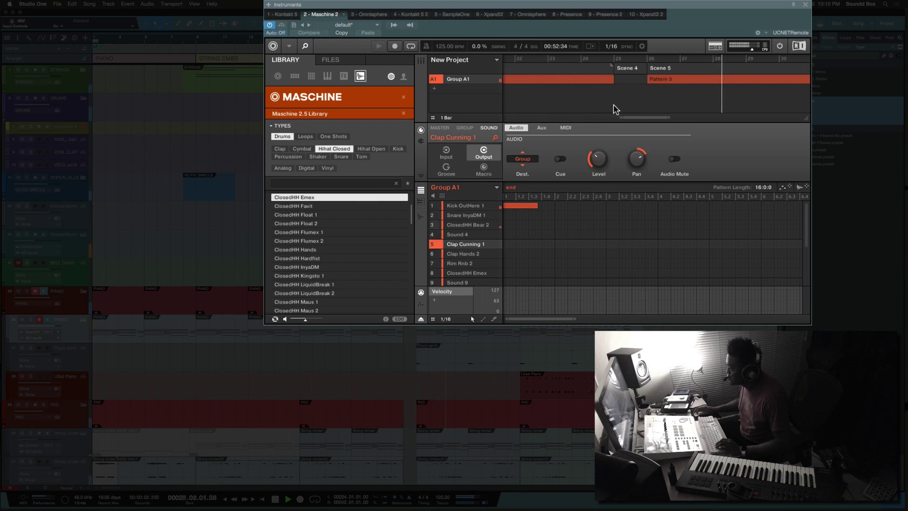
- View Pattern 3 of Scene 5 in Maschine and zoom the arrangement out horizontally
{"action": "left_click", "coordinate": [674, 81]}
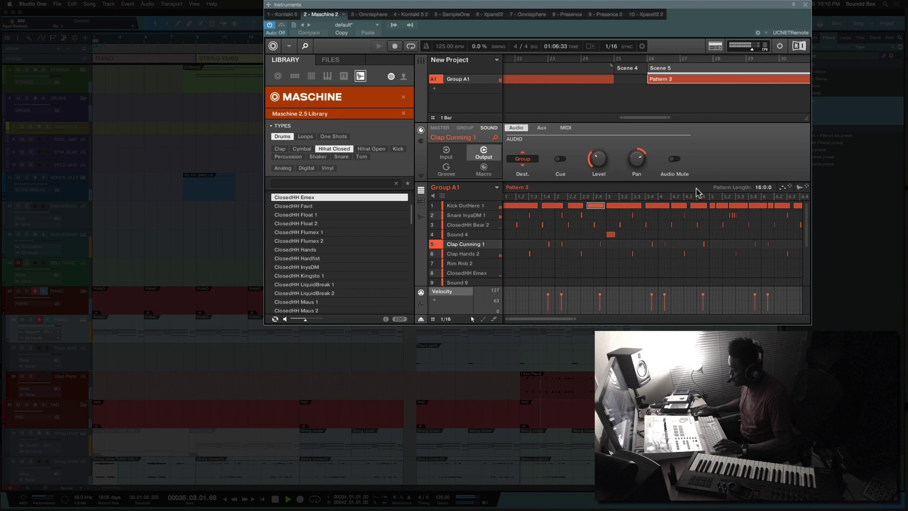
{"action": "scroll", "coordinate": [494, 406], "scroll_direction": "down", "scroll_amount": 6}
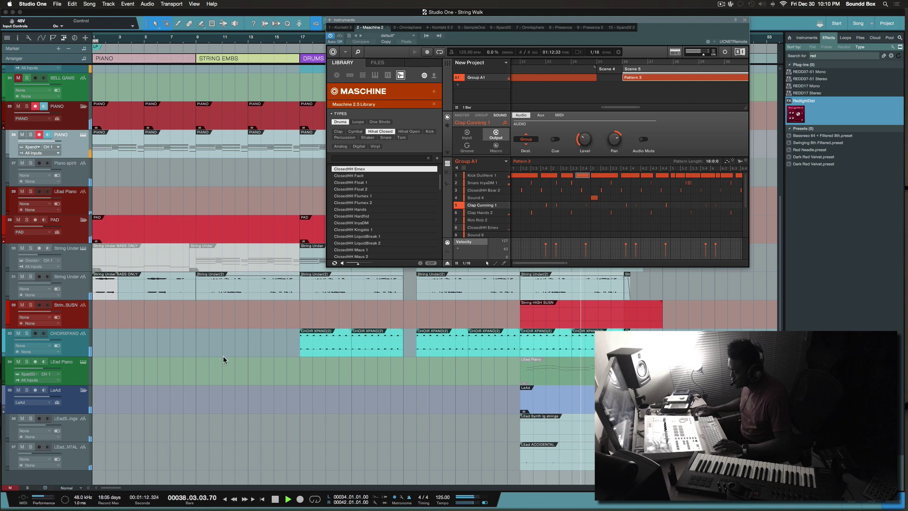
{"action": "scroll", "coordinate": [172, 356], "scroll_direction": "up", "scroll_amount": 6}
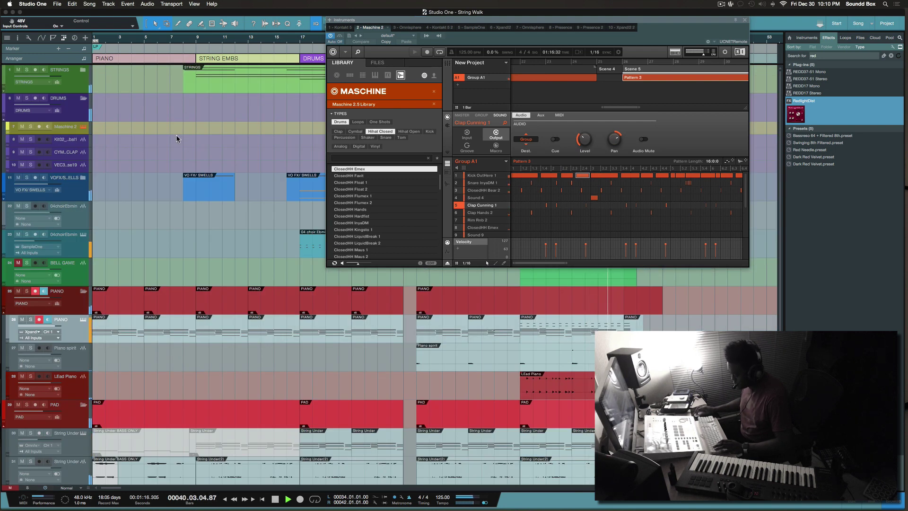
{"action": "key", "text": "w"}
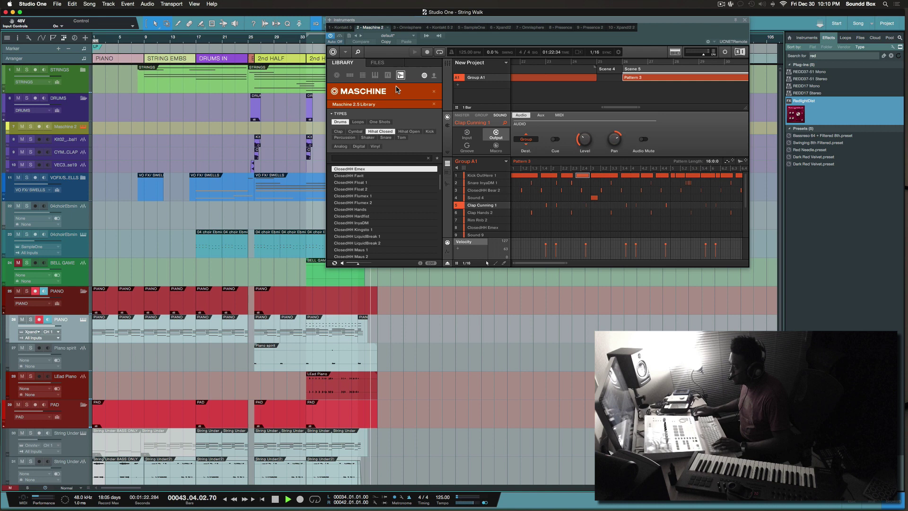
- Stop playback, close the Maschine 2 window after a second look, and select the DRUMS track
{"action": "left_click", "coordinate": [745, 20]}
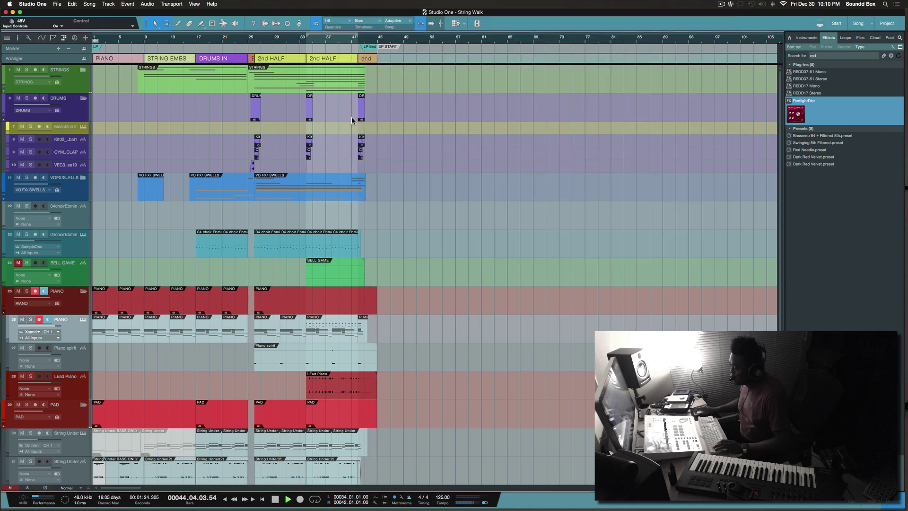
{"action": "key", "text": "space"}
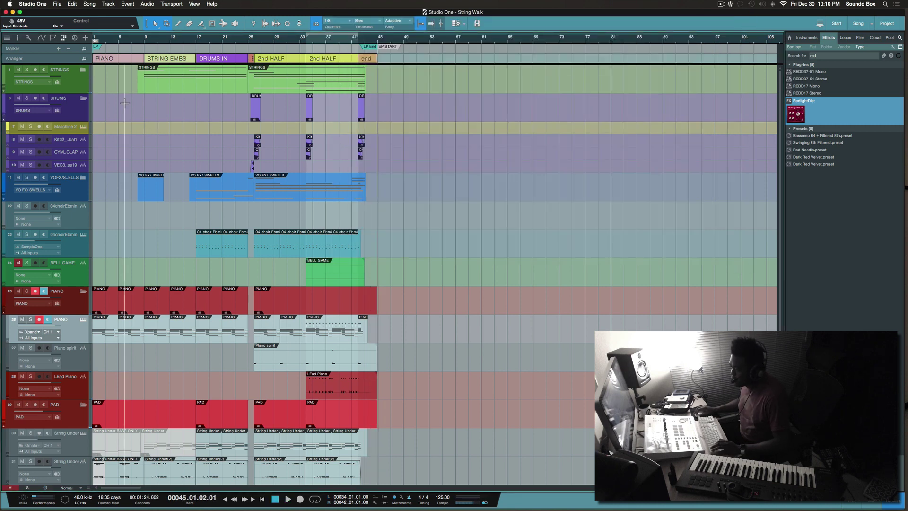
{"action": "left_click", "coordinate": [84, 86]}
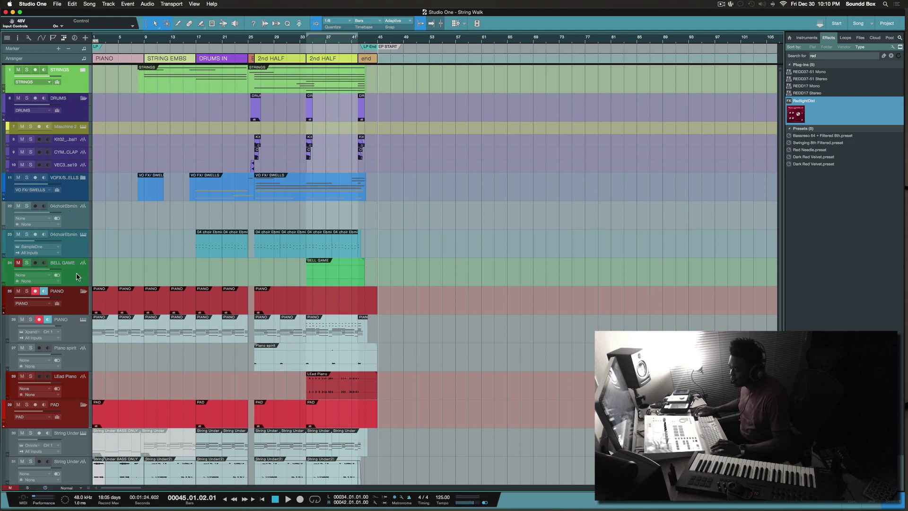
{"action": "left_click", "coordinate": [83, 128]}
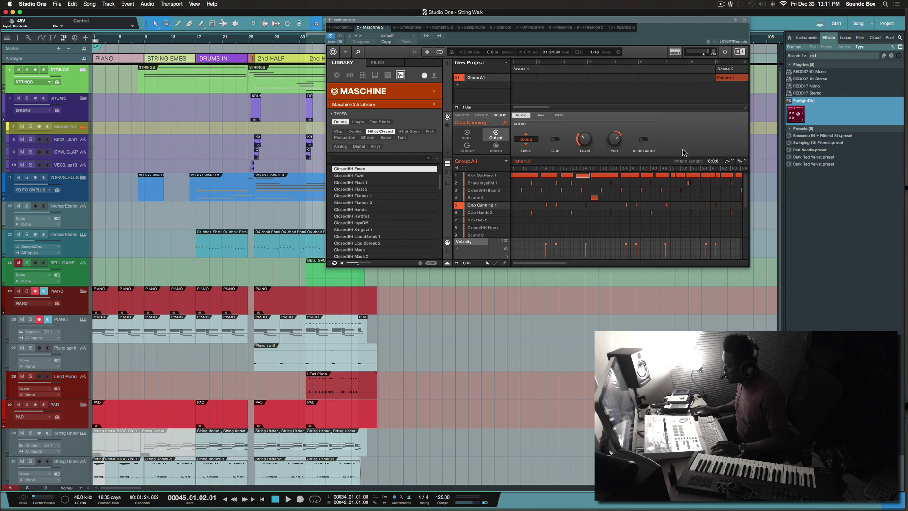
{"action": "left_click", "coordinate": [746, 20]}
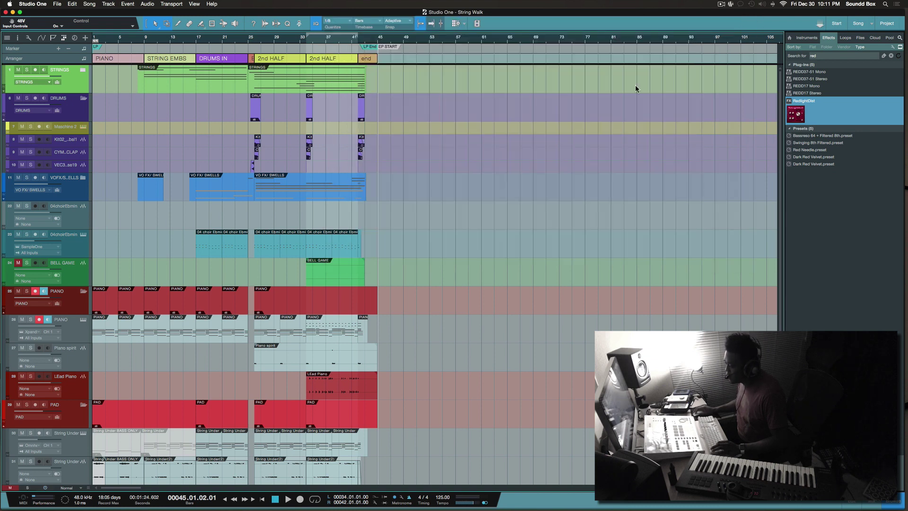
{"action": "left_click", "coordinate": [76, 115]}
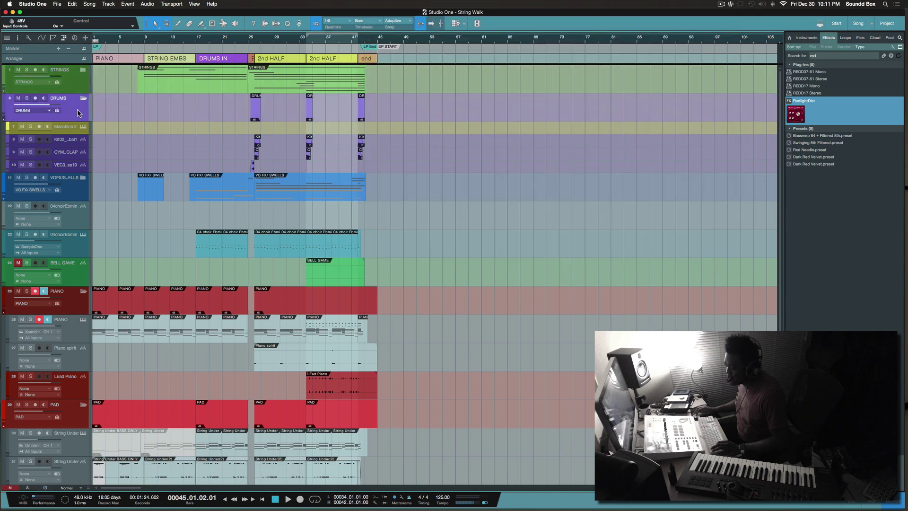
{"action": "key", "text": "F3"}
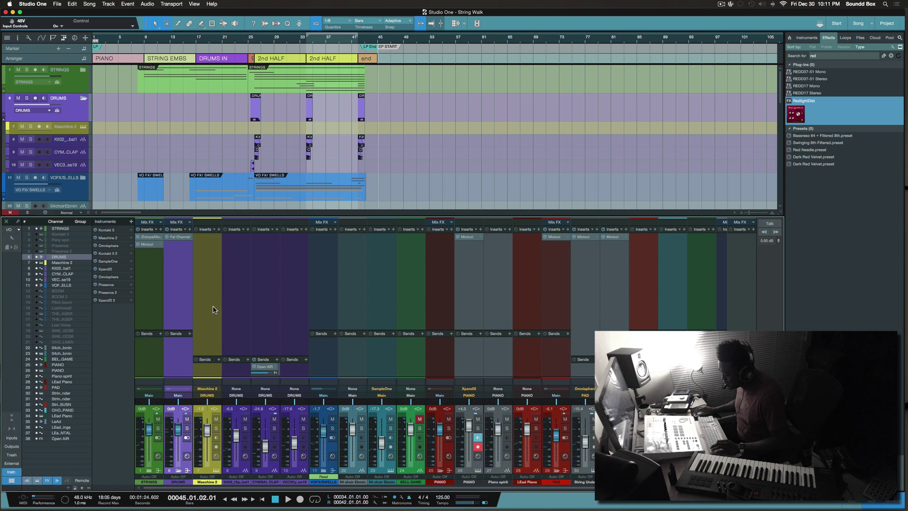
{"action": "left_click", "coordinate": [182, 237]}
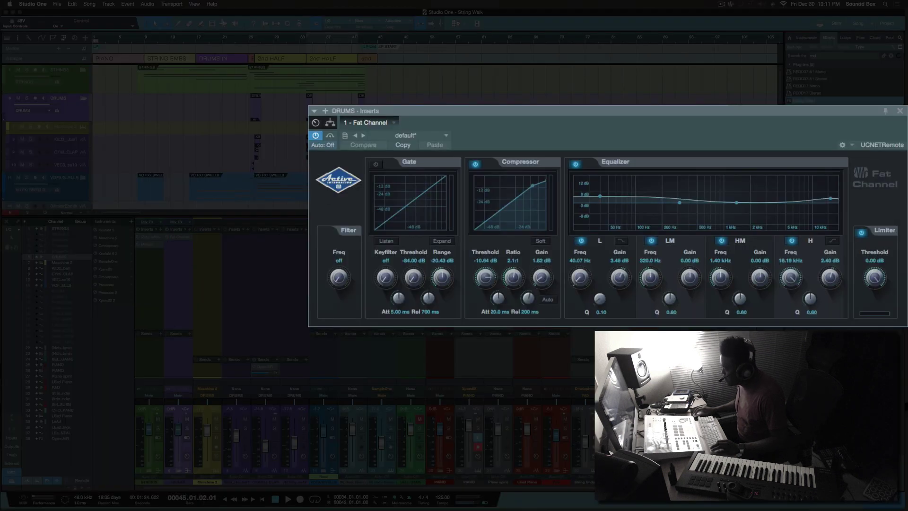
{"action": "left_click_drag", "start_coordinate": [474, 114], "coordinate": [307, 105]}
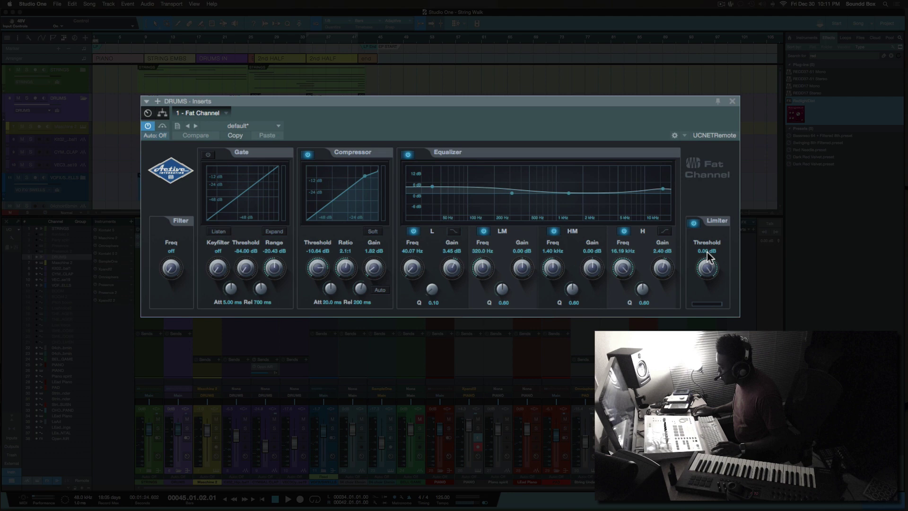
{"action": "left_click", "coordinate": [732, 102]}
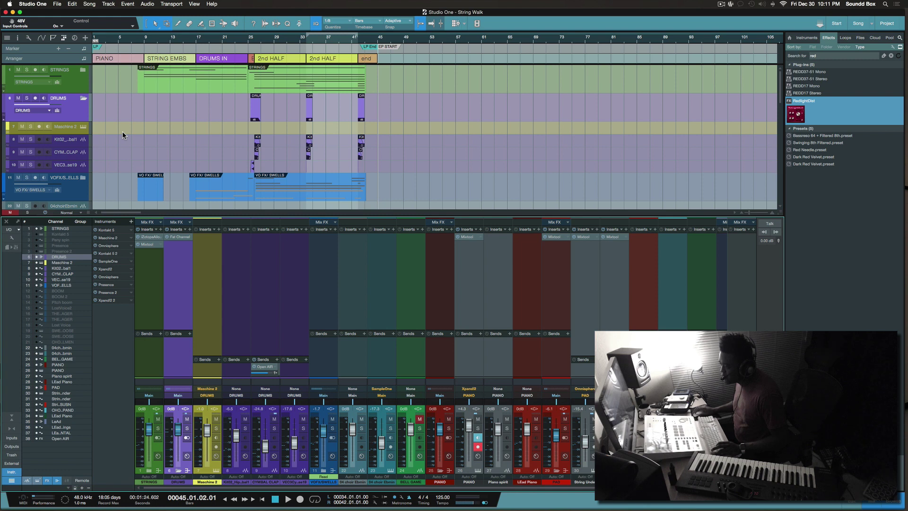
{"action": "scroll", "coordinate": [122, 132], "scroll_direction": "down", "scroll_amount": 3}
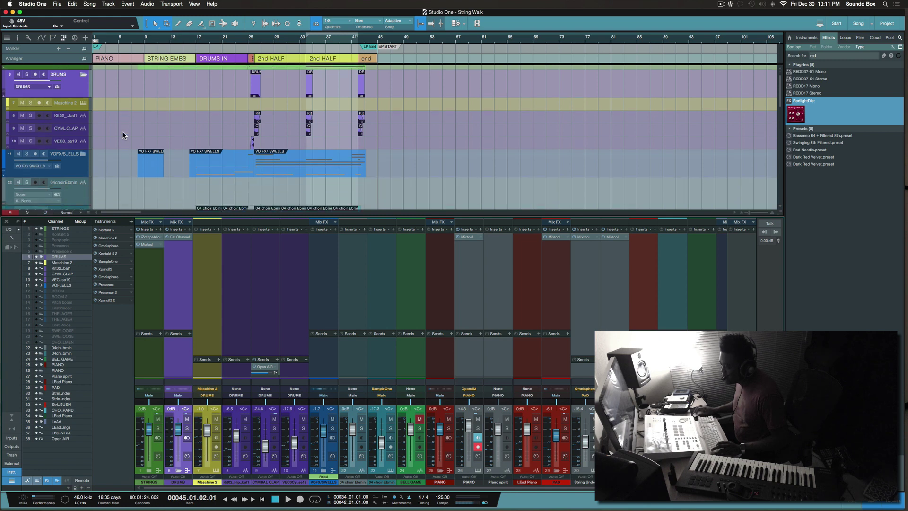
{"action": "scroll", "coordinate": [122, 131], "scroll_direction": "up", "scroll_amount": 3}
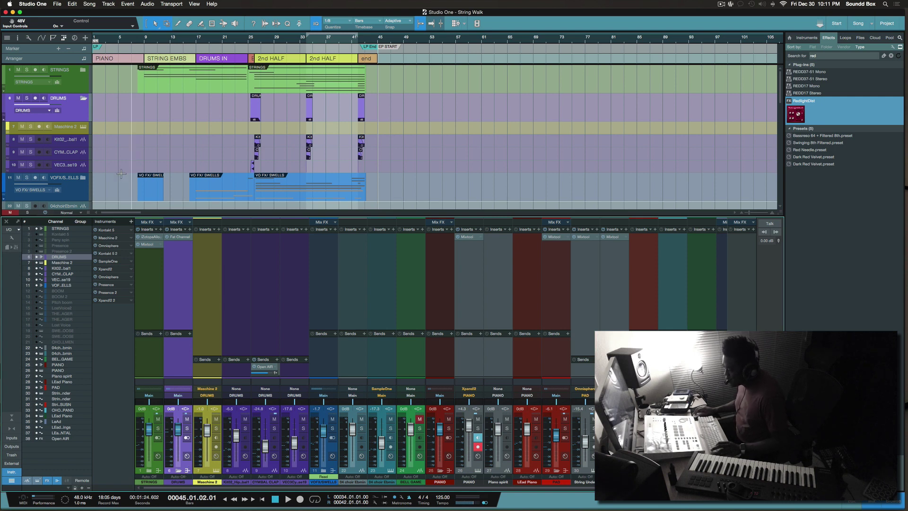
{"action": "scroll", "coordinate": [113, 175], "scroll_direction": "down", "scroll_amount": 3}
{"action": "scroll", "coordinate": [113, 175], "scroll_direction": "up", "scroll_amount": 3}
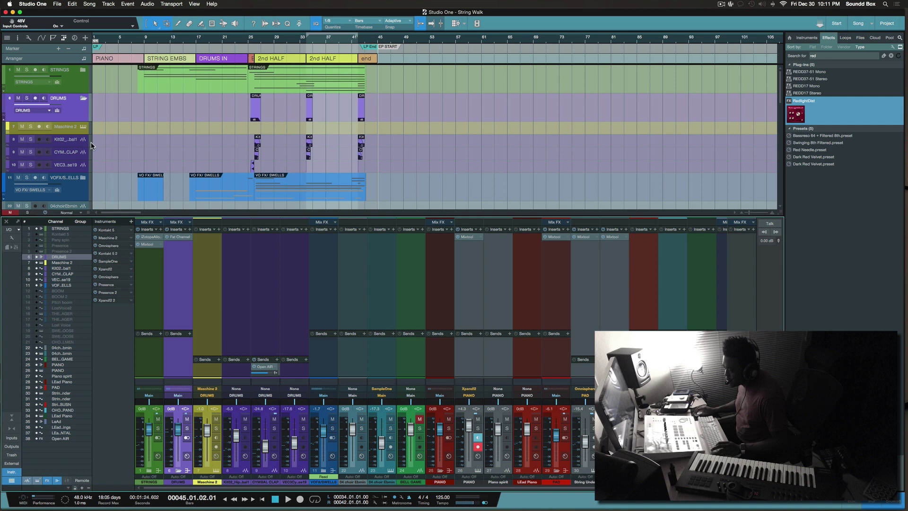
{"action": "left_click", "coordinate": [74, 83]}
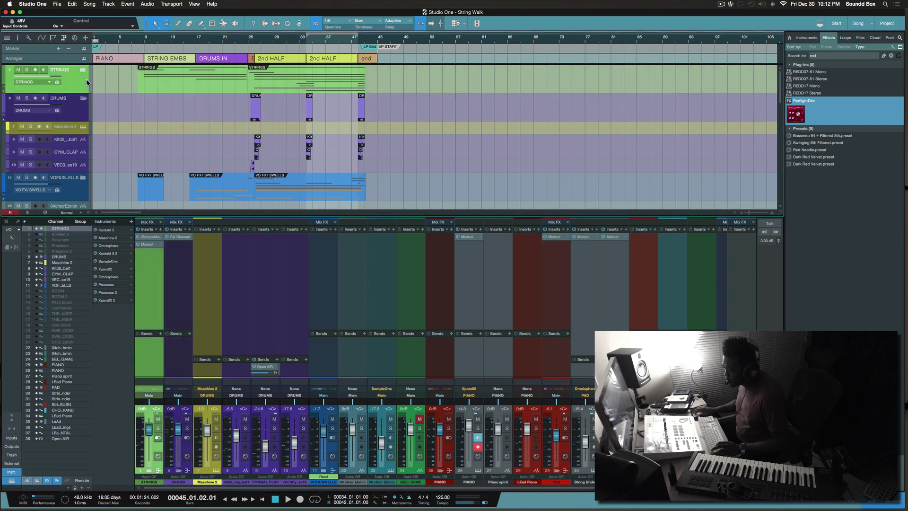
{"action": "left_click", "coordinate": [83, 72]}
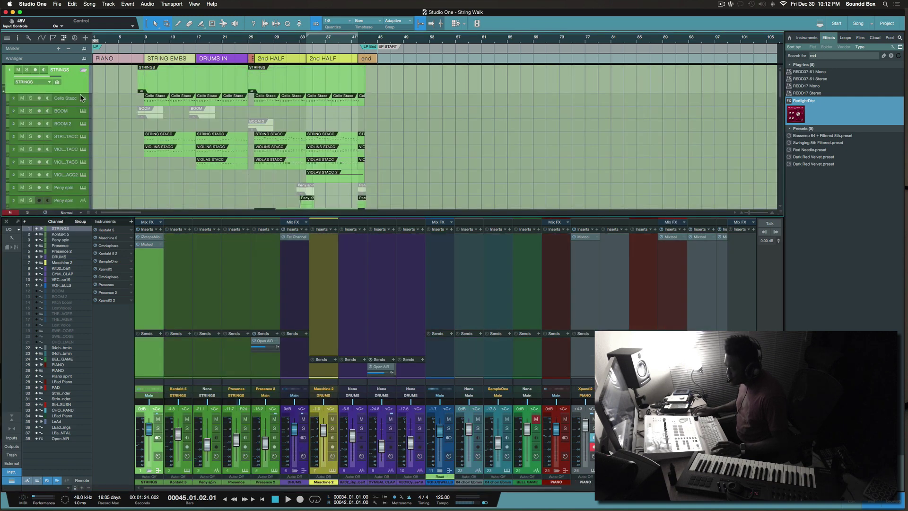
{"action": "scroll", "coordinate": [78, 104], "scroll_direction": "down", "scroll_amount": 4}
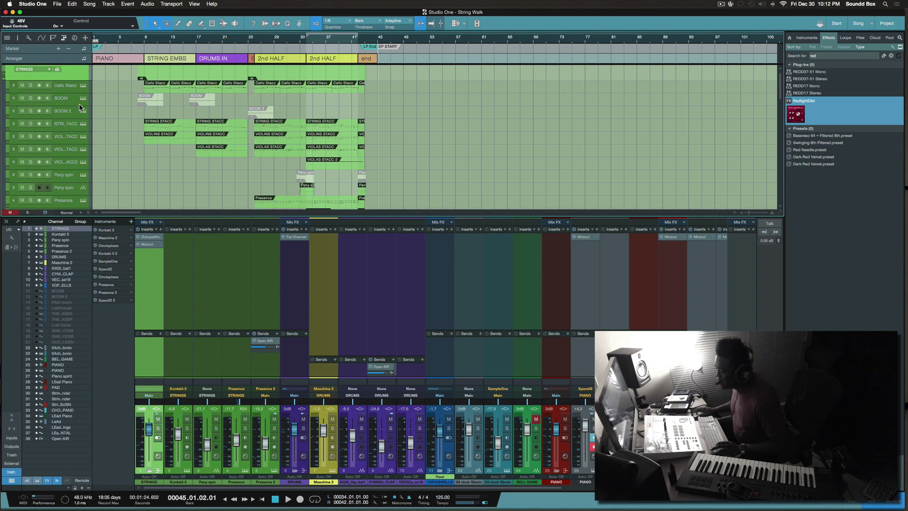
{"action": "scroll", "coordinate": [78, 104], "scroll_direction": "up", "scroll_amount": 4}
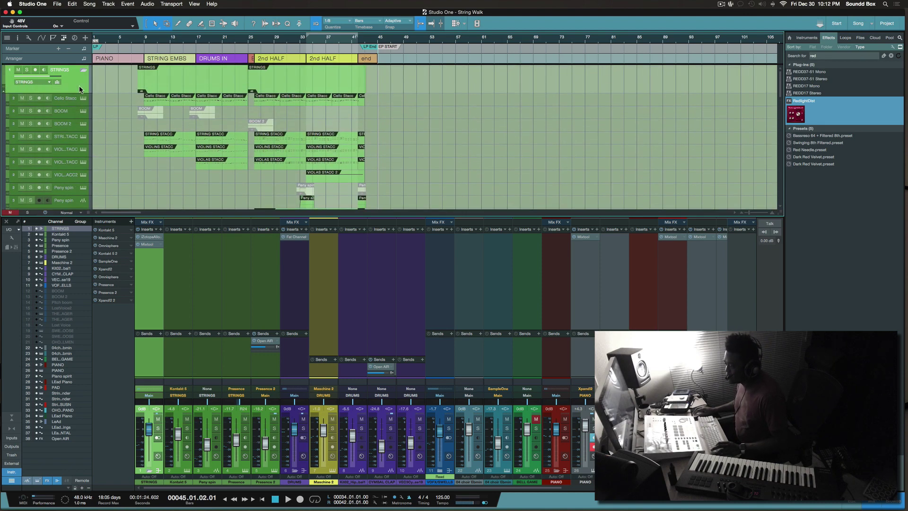
{"action": "left_click", "coordinate": [83, 72]}
{"action": "left_click", "coordinate": [83, 71]}
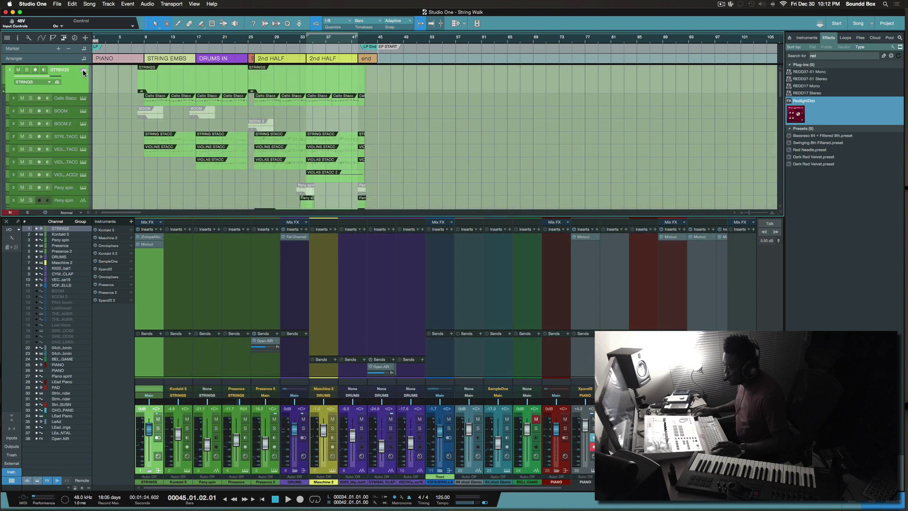
{"action": "left_click", "coordinate": [83, 71]}
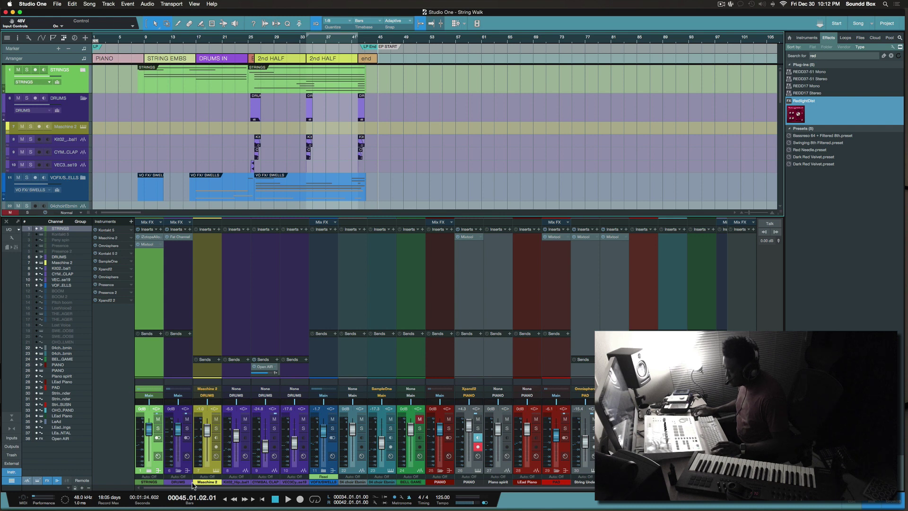
- Fold the DRUMS, PIANO, PAD and LeAd folder channels in the console
{"action": "left_click", "coordinate": [178, 471]}
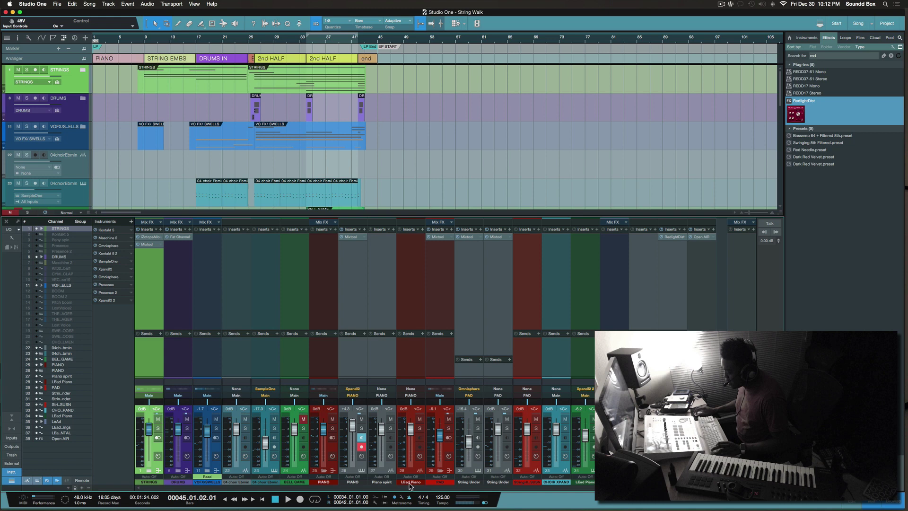
{"action": "left_click", "coordinate": [323, 470]}
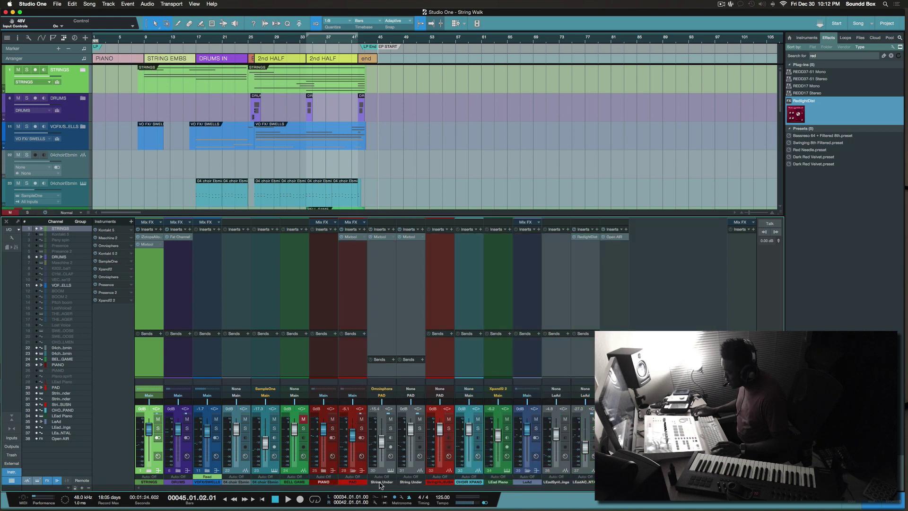
{"action": "left_click", "coordinate": [352, 471]}
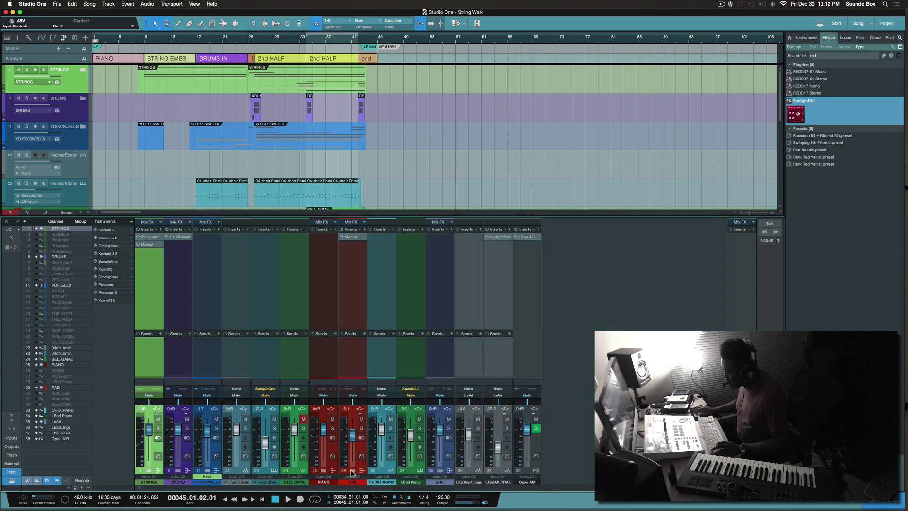
{"action": "left_click", "coordinate": [441, 472]}
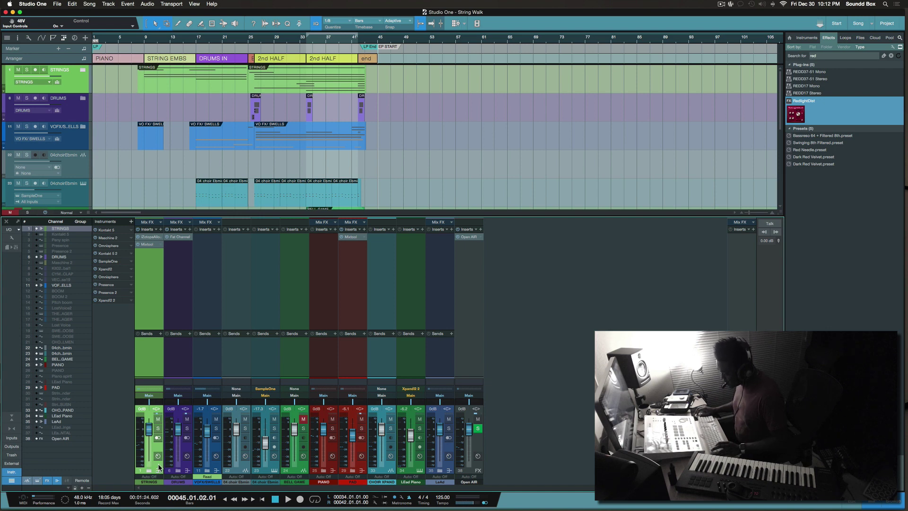
- Check the DRUMS, VOFX/SWELLS and choir channels, arming 04choirEbmin
{"action": "left_click", "coordinate": [187, 466]}
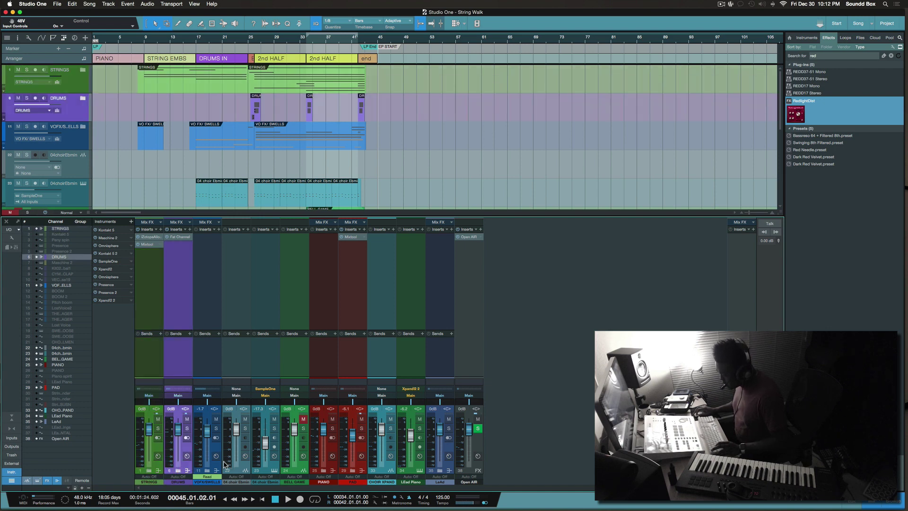
{"action": "left_click", "coordinate": [217, 457]}
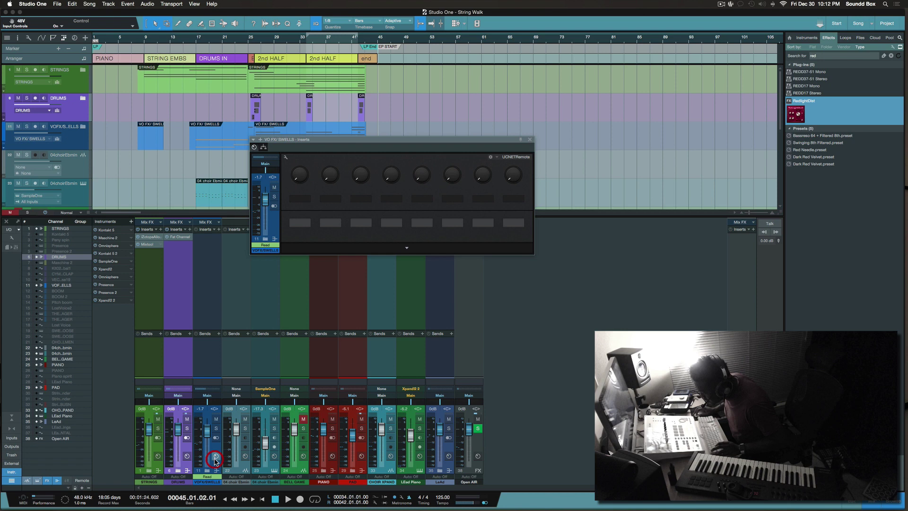
{"action": "left_click", "coordinate": [216, 458]}
{"action": "left_click", "coordinate": [216, 449]}
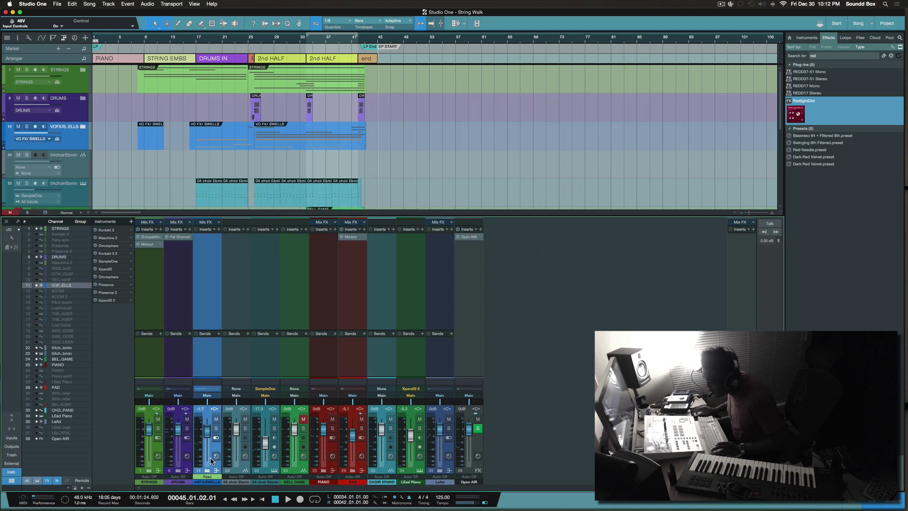
{"action": "left_click", "coordinate": [246, 469]}
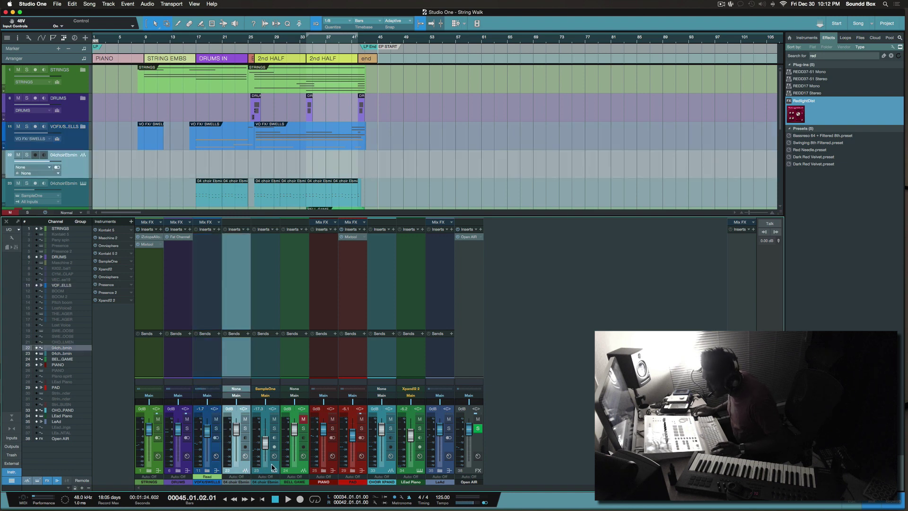
{"action": "left_click", "coordinate": [263, 471]}
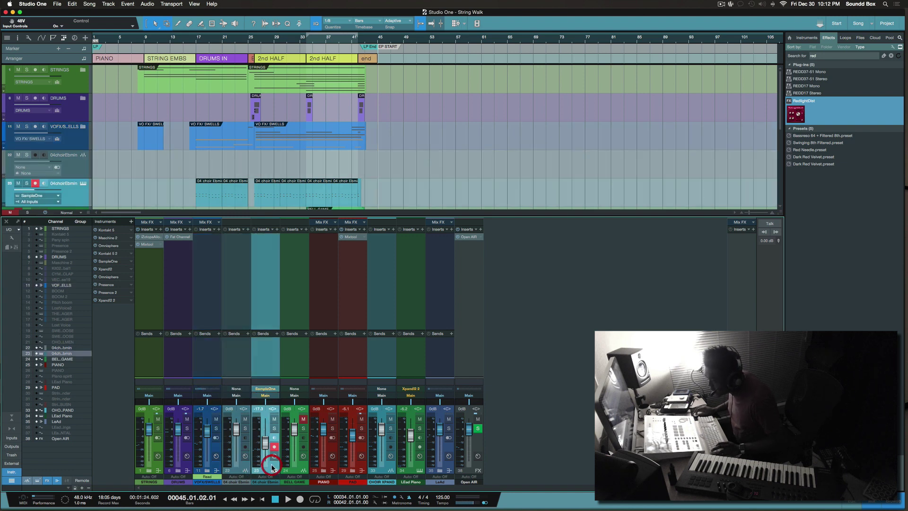
- Check the PIANO and PAD channels, keeping PAD folded, then select STRINGS
{"action": "left_click", "coordinate": [331, 468]}
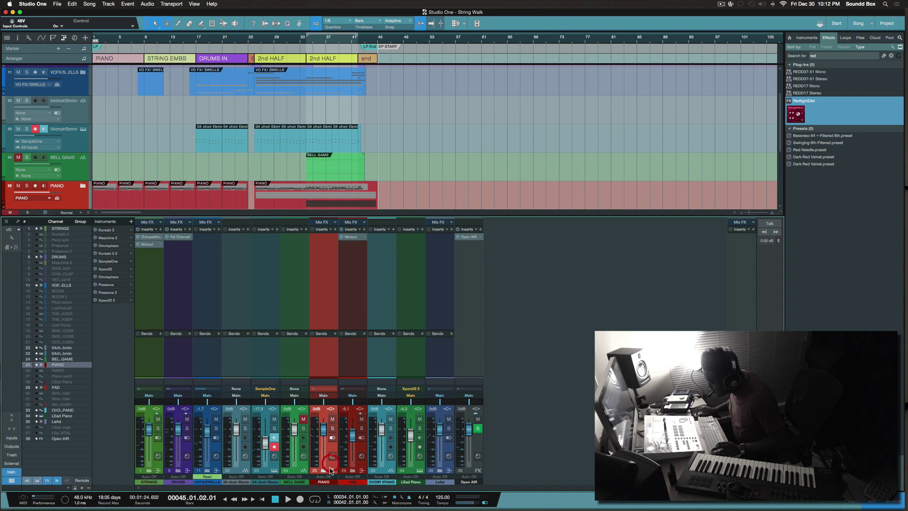
{"action": "left_click", "coordinate": [364, 466]}
{"action": "left_click", "coordinate": [353, 470]}
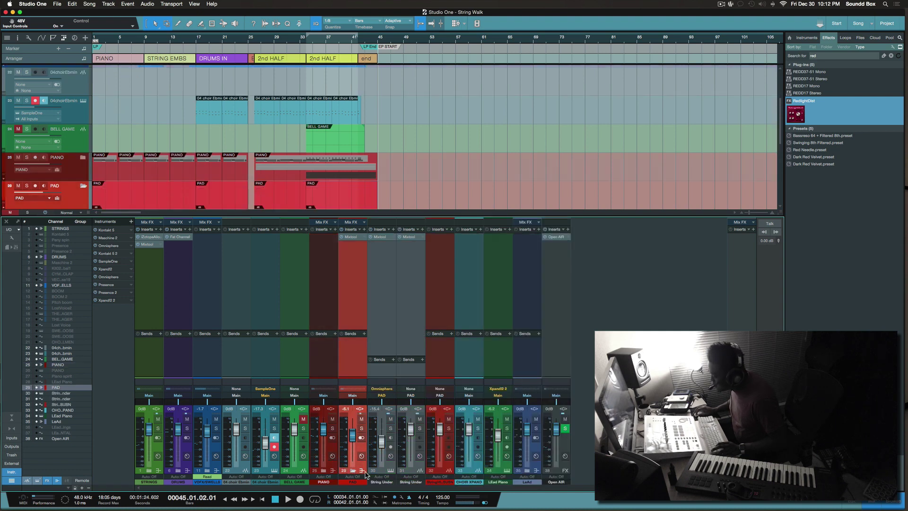
{"action": "left_click", "coordinate": [352, 471]}
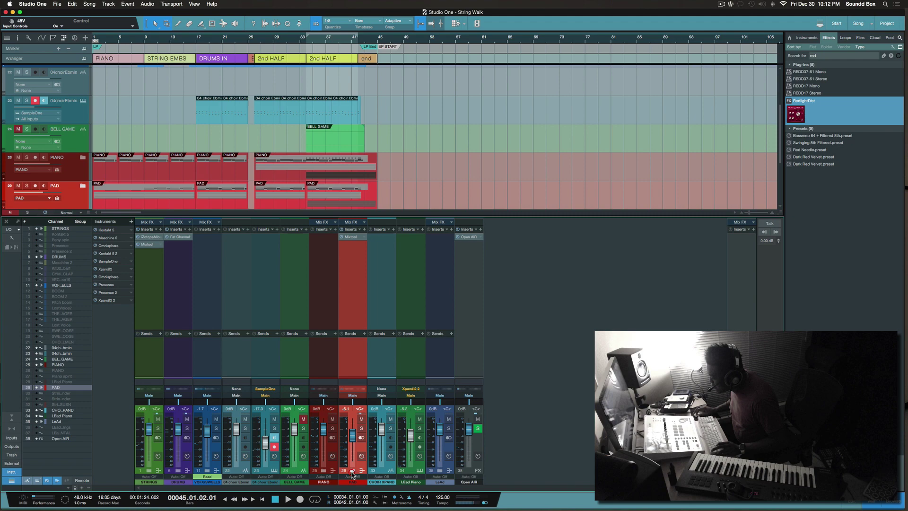
{"action": "left_click", "coordinate": [149, 239]}
{"action": "double_click", "coordinate": [149, 237]}
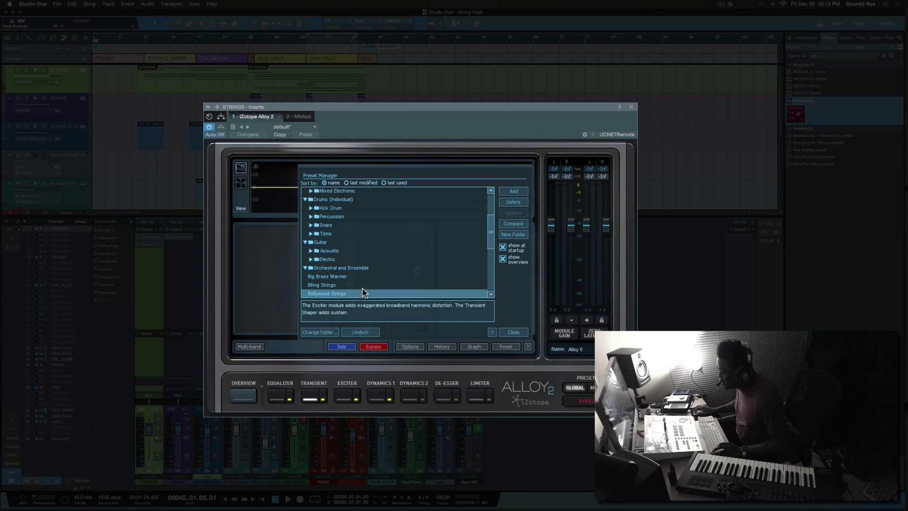
{"action": "scroll", "coordinate": [362, 292], "scroll_direction": "down", "scroll_amount": 1}
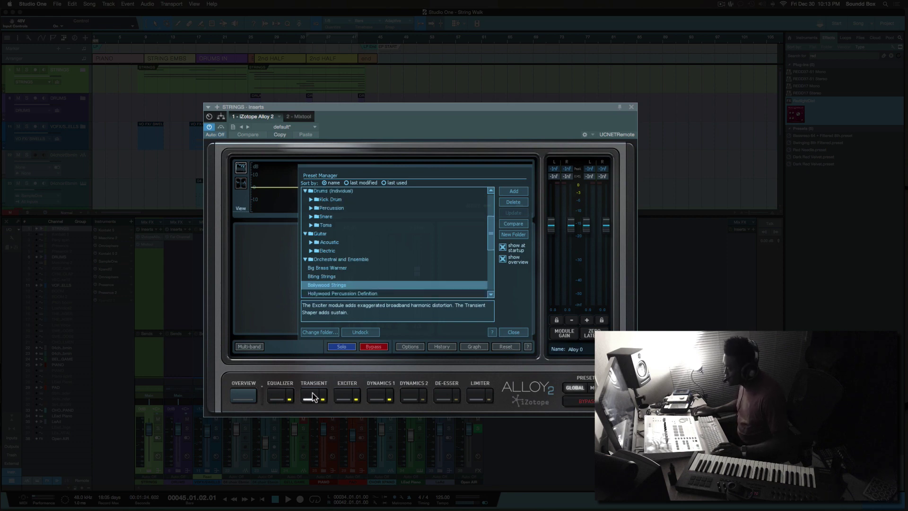
{"action": "left_click", "coordinate": [521, 335]}
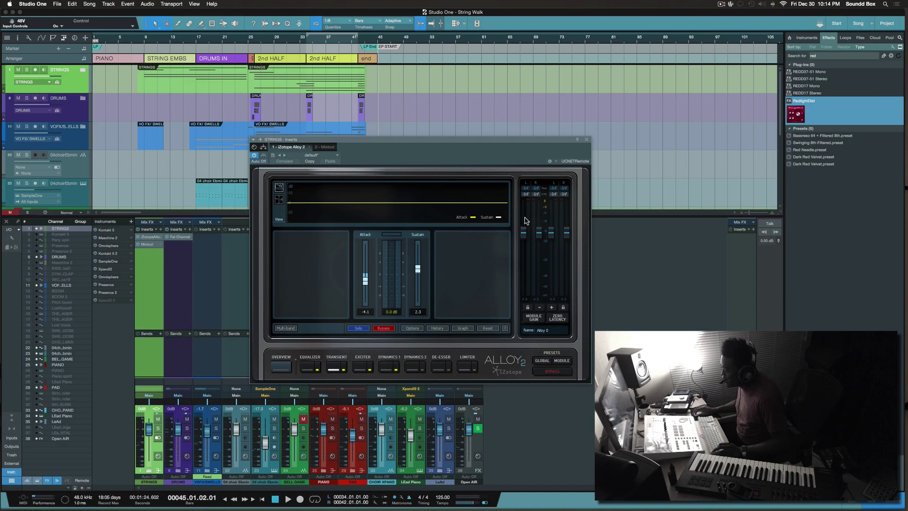
{"action": "left_click", "coordinate": [586, 139]}
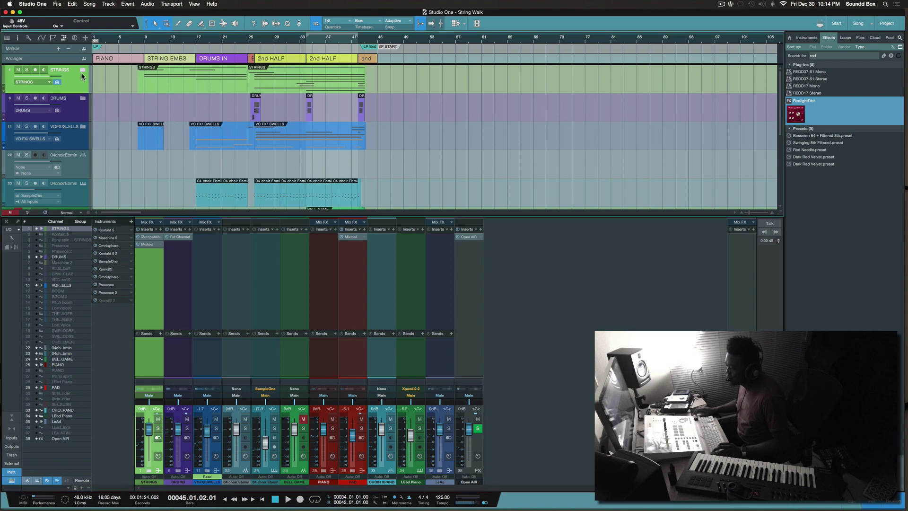
- Expand the STRINGS folder and open Cello Stacc's Kontakt 5 instrument
{"action": "left_click", "coordinate": [82, 70]}
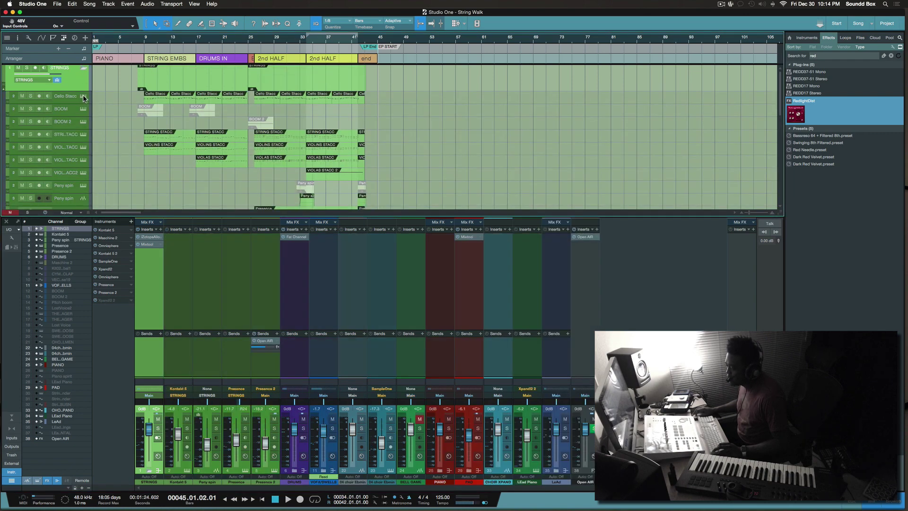
{"action": "left_click", "coordinate": [83, 96]}
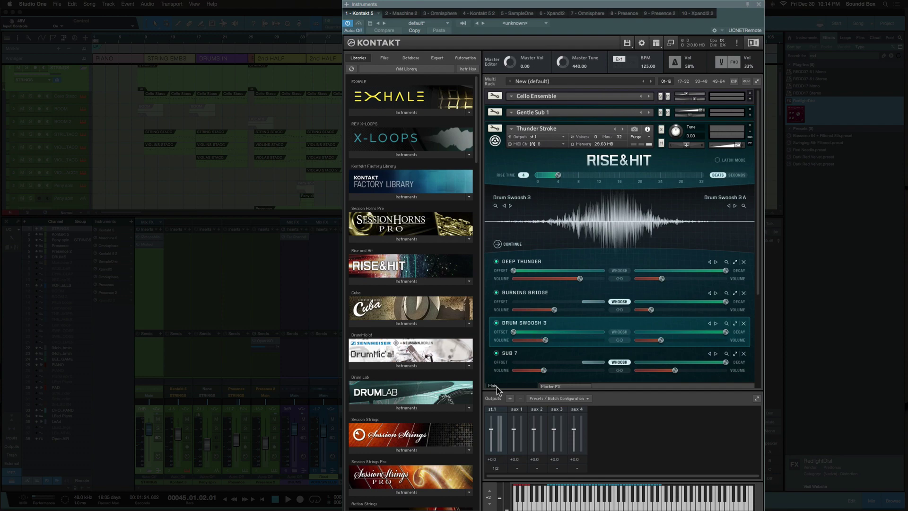
{"action": "scroll", "coordinate": [431, 325], "scroll_direction": "down", "scroll_amount": 3}
{"action": "scroll", "coordinate": [431, 325], "scroll_direction": "down", "scroll_amount": 10}
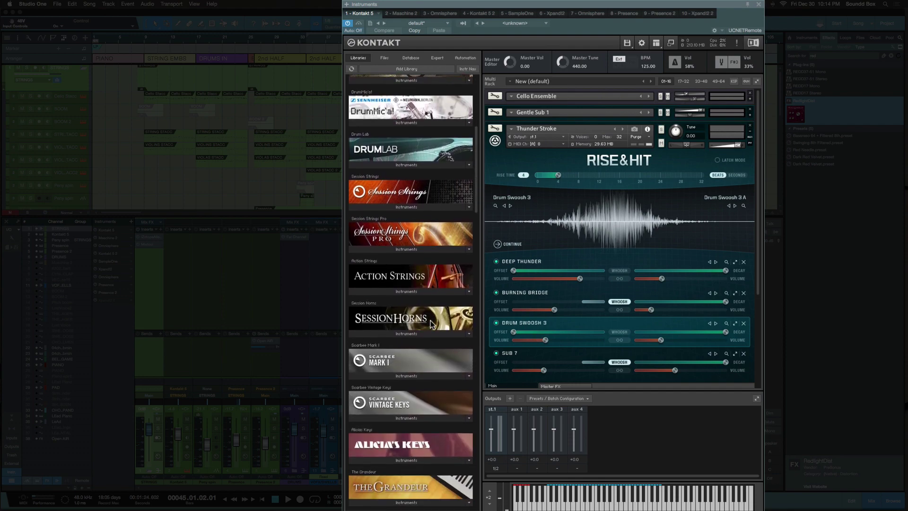
{"action": "scroll", "coordinate": [431, 325], "scroll_direction": "down", "scroll_amount": 15}
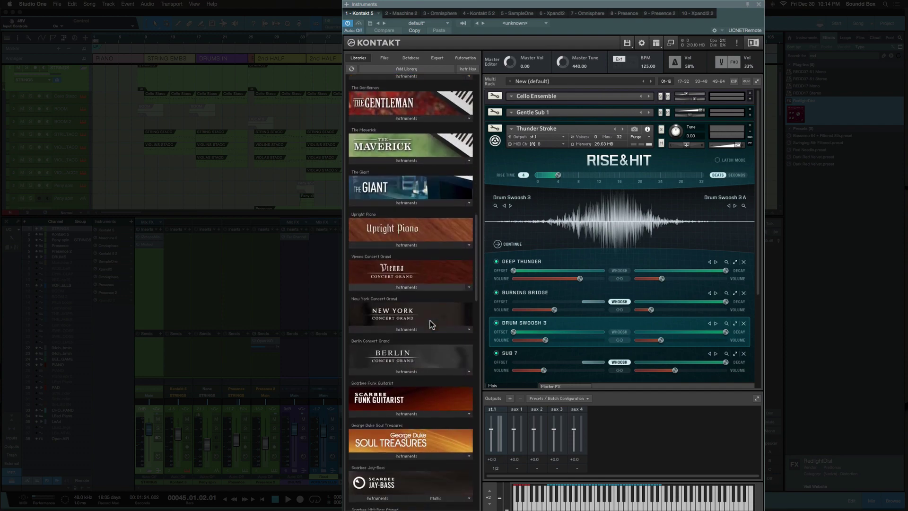
{"action": "scroll", "coordinate": [432, 325], "scroll_direction": "up", "scroll_amount": 20}
{"action": "scroll", "coordinate": [431, 325], "scroll_direction": "up", "scroll_amount": 5}
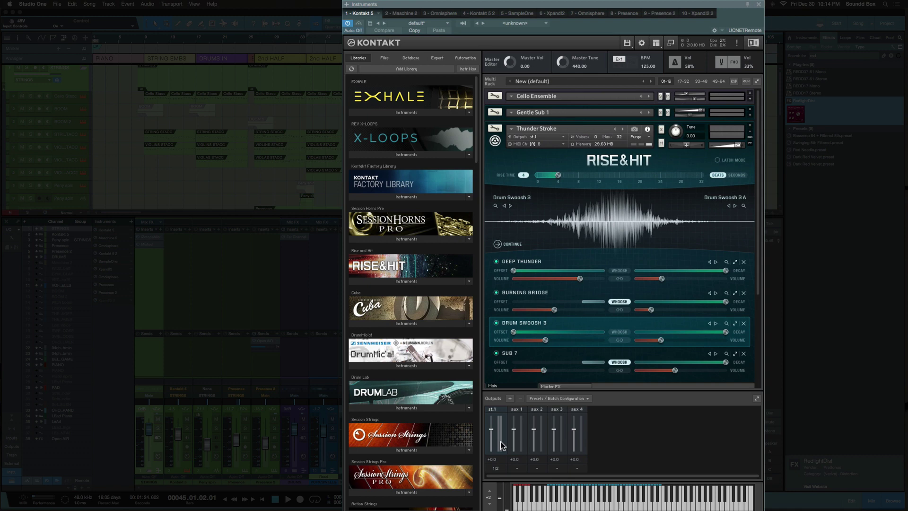
- Play notes on Kontakt's keyboard to audition the Cello Ensemble, then fold Thunder Stroke
{"action": "left_click", "coordinate": [620, 506]}
{"action": "left_click", "coordinate": [575, 498]}
{"action": "left_click", "coordinate": [587, 499]}
{"action": "left_click", "coordinate": [631, 500]}
{"action": "left_click", "coordinate": [750, 132]}
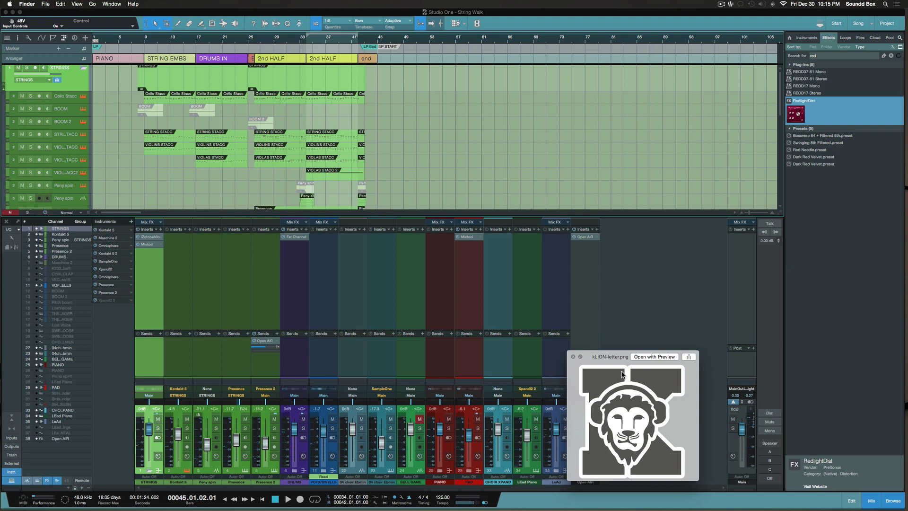
- Close the kLION-letter.png preview, Quick Look the Orchestra Chart image, then return to Studio One
{"action": "key", "text": "space"}
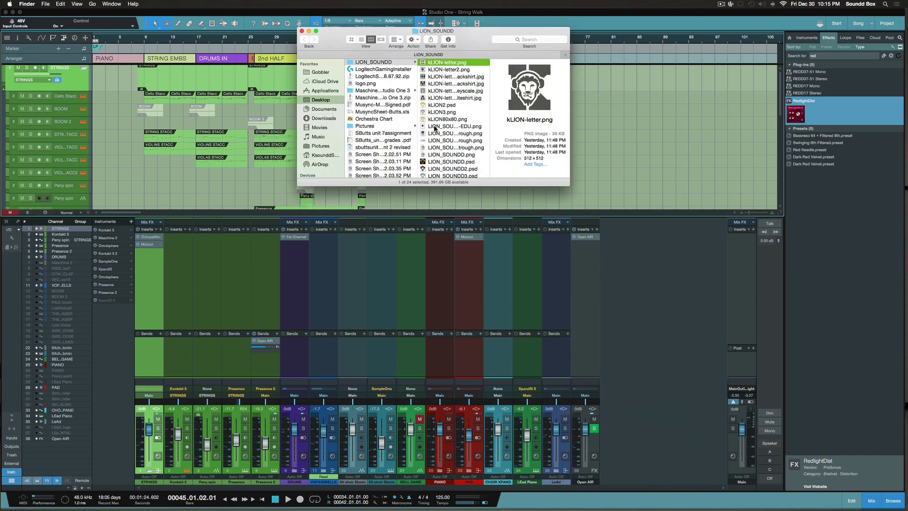
{"action": "left_click", "coordinate": [377, 119]}
{"action": "key", "text": "space"}
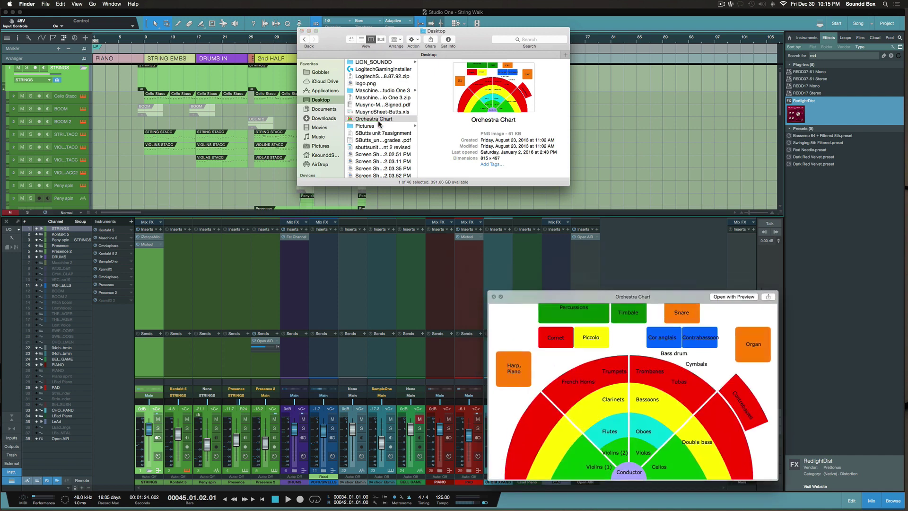
{"action": "left_click_drag", "start_coordinate": [580, 297], "coordinate": [383, 231]}
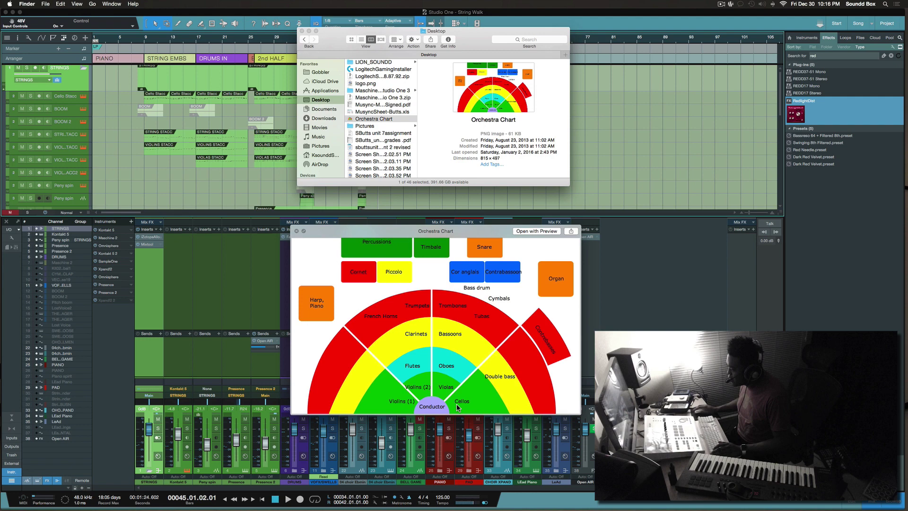
{"action": "left_click", "coordinate": [479, 213]}
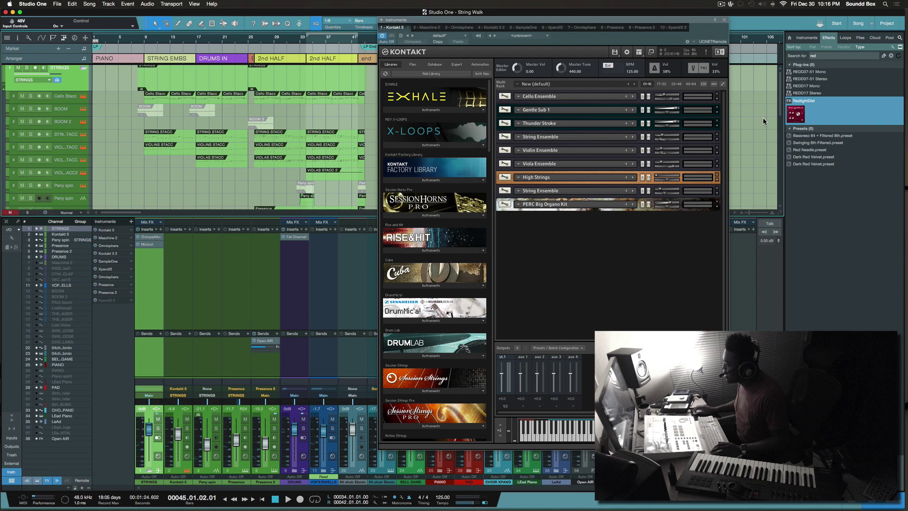
- Leave Kontakt's Gentle Sub 1 panel expanded and start playback from around bar 8
{"action": "left_click", "coordinate": [718, 115]}
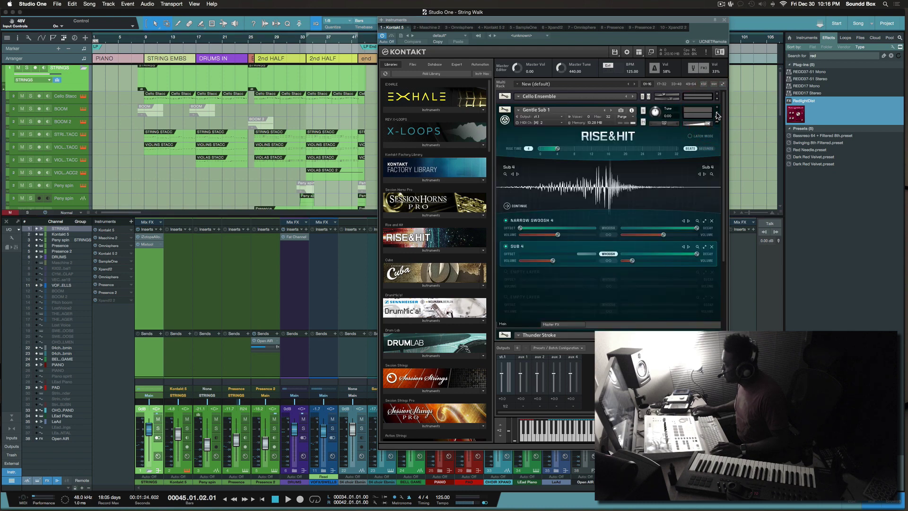
{"action": "left_click", "coordinate": [718, 113]}
{"action": "left_click", "coordinate": [717, 100]}
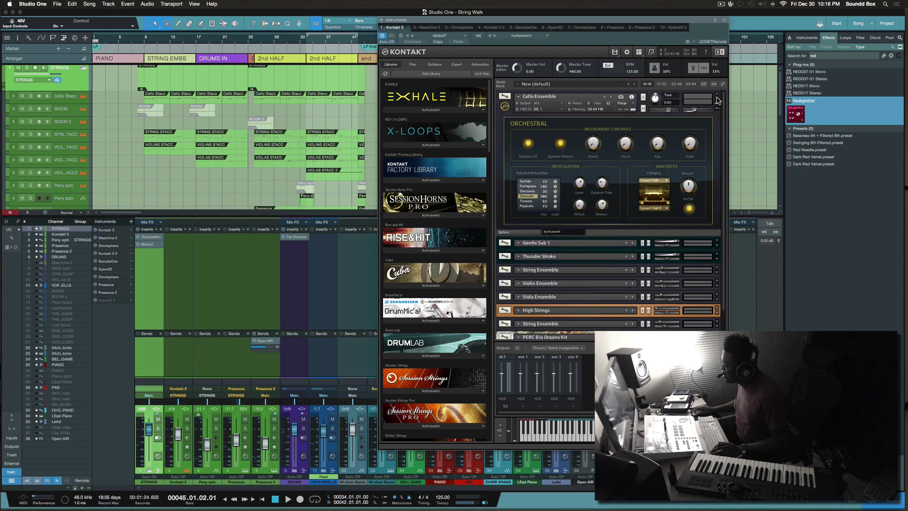
{"action": "left_click", "coordinate": [717, 99]}
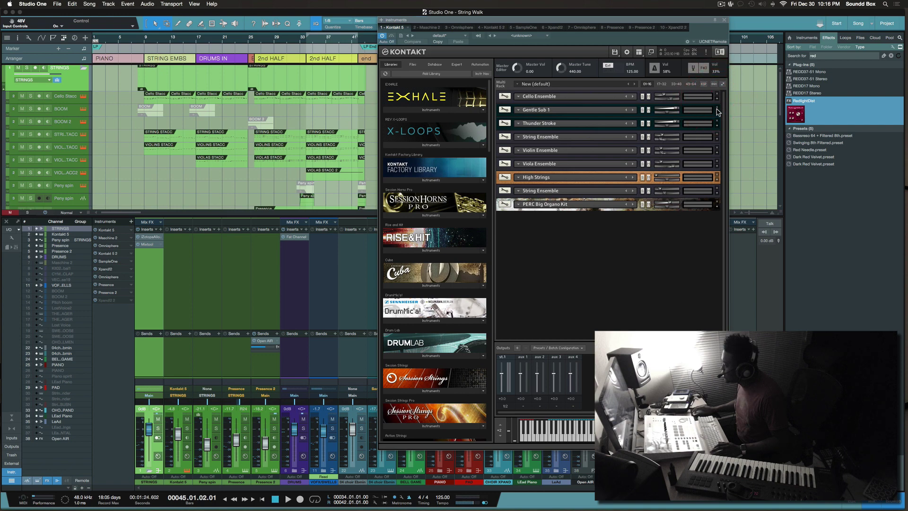
{"action": "left_click", "coordinate": [717, 113]}
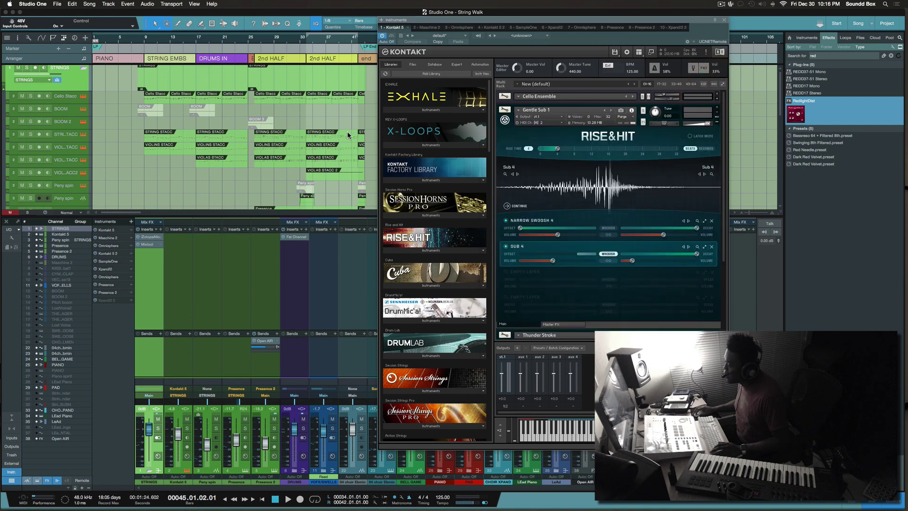
{"action": "left_click", "coordinate": [137, 45]}
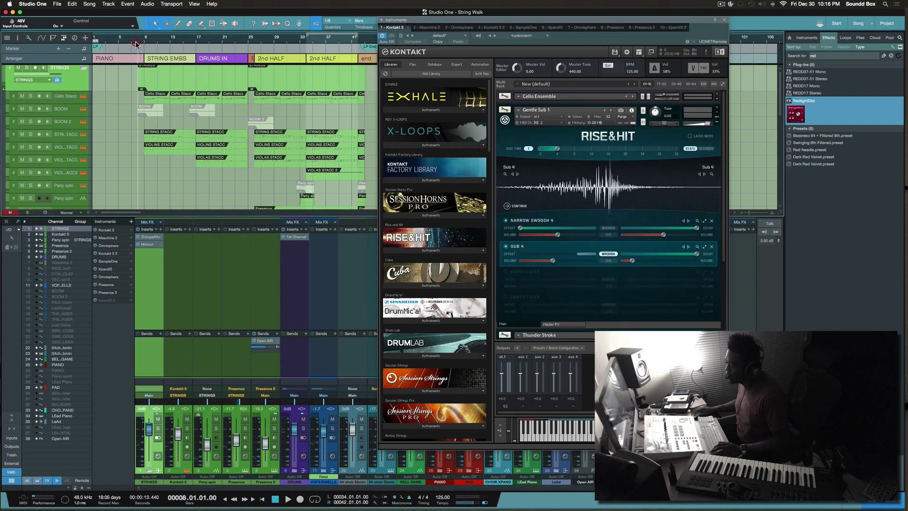
{"action": "key", "text": "space"}
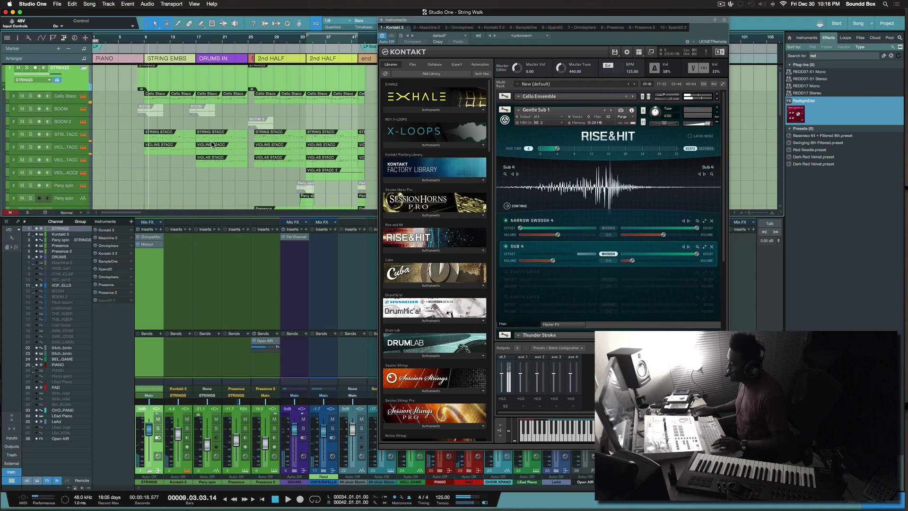
- Expand the VOFX folder, select the BOOM track and play from bar 6
{"action": "scroll", "coordinate": [212, 143], "scroll_direction": "down", "scroll_amount": 10}
{"action": "scroll", "coordinate": [212, 142], "scroll_direction": "up", "scroll_amount": 3}
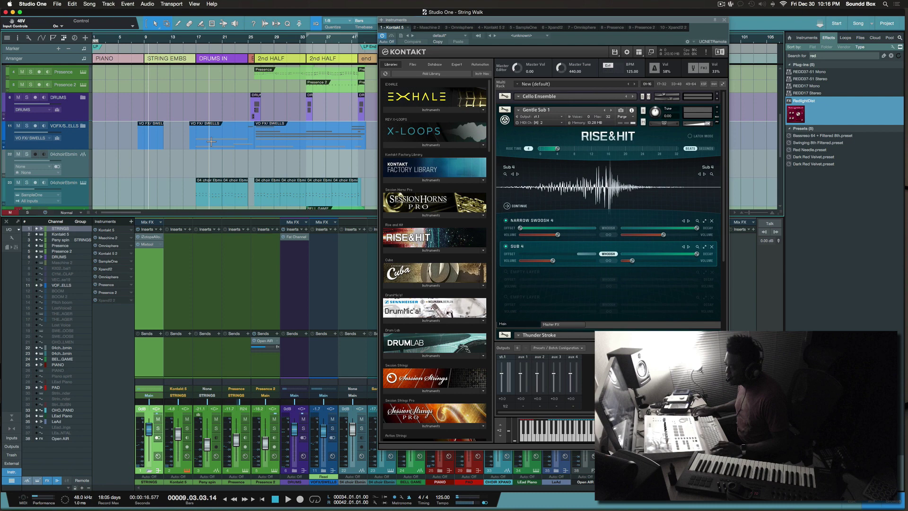
{"action": "left_click", "coordinate": [83, 126]}
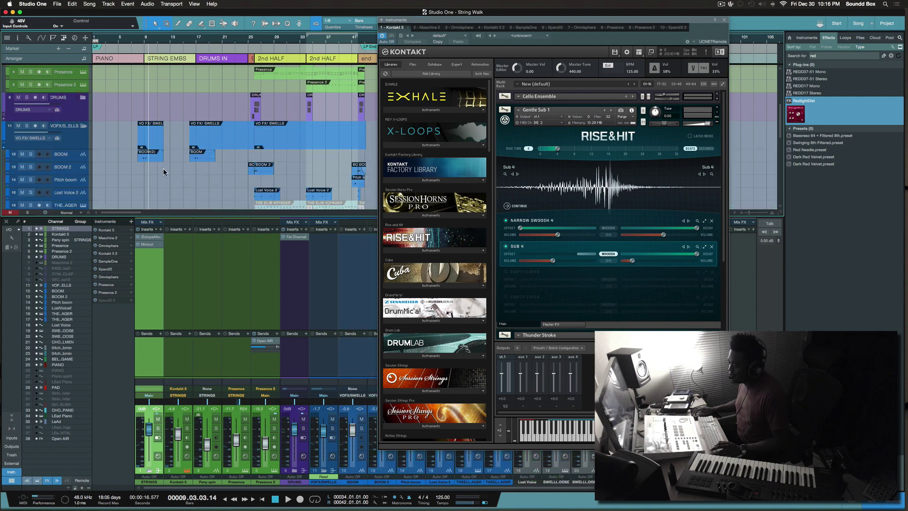
{"action": "left_click", "coordinate": [75, 156]}
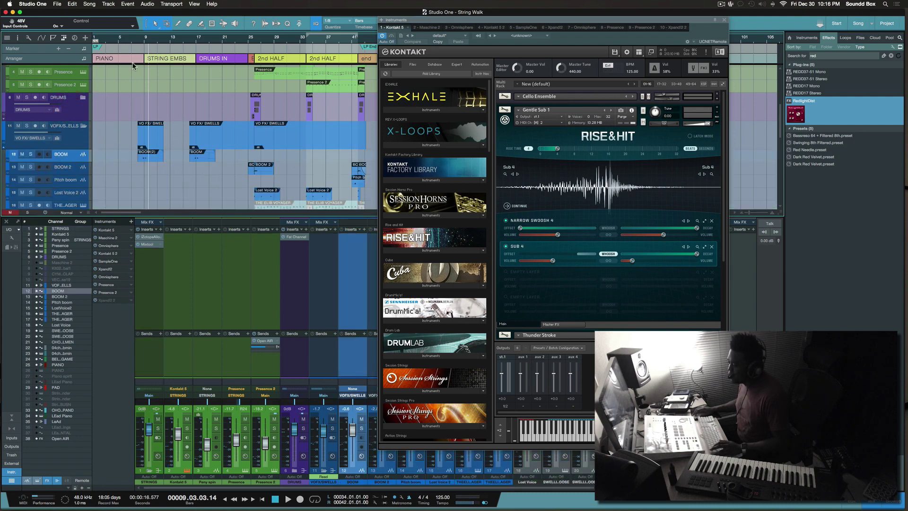
{"action": "left_click", "coordinate": [126, 43]}
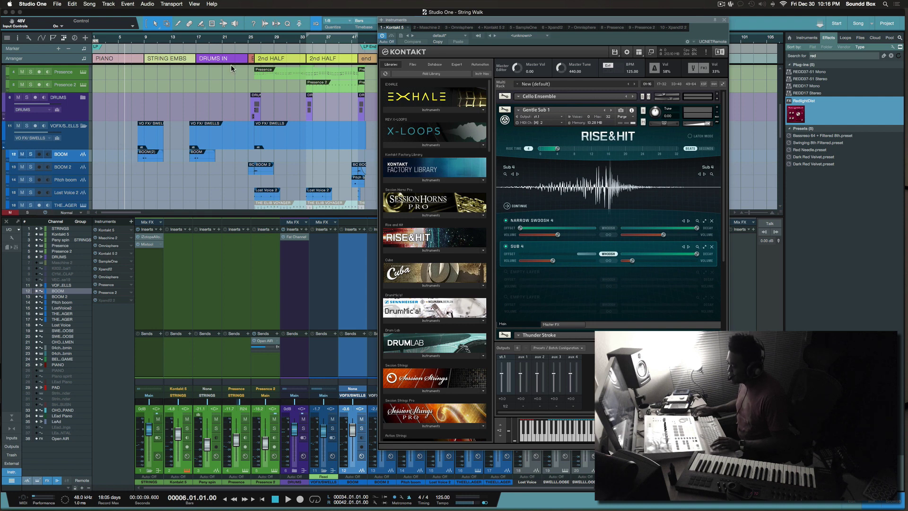
{"action": "key", "text": "space"}
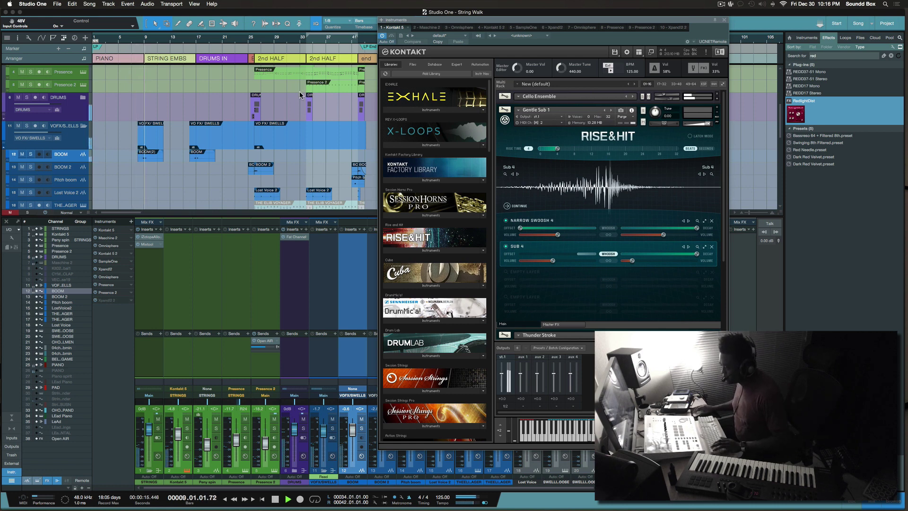
- Solo BOOM, Pitch boom and BOOM 2 while jumping playback between bars 8 and 25
{"action": "left_click", "coordinate": [31, 154]}
{"action": "left_click", "coordinate": [140, 41]}
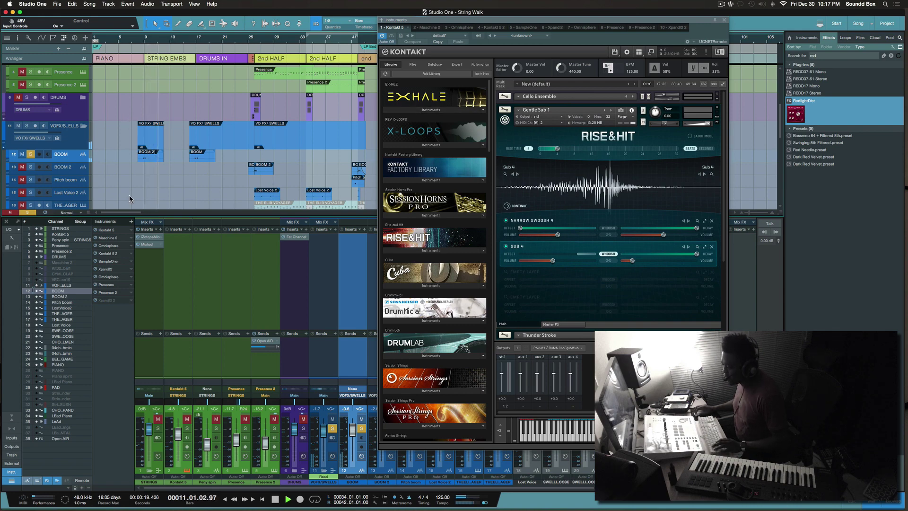
{"action": "left_click", "coordinate": [248, 41]}
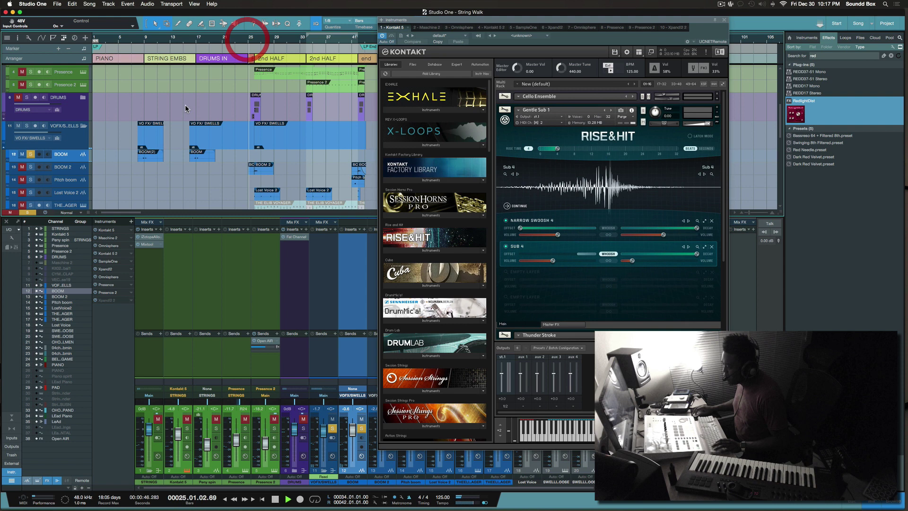
{"action": "left_click", "coordinate": [31, 182]}
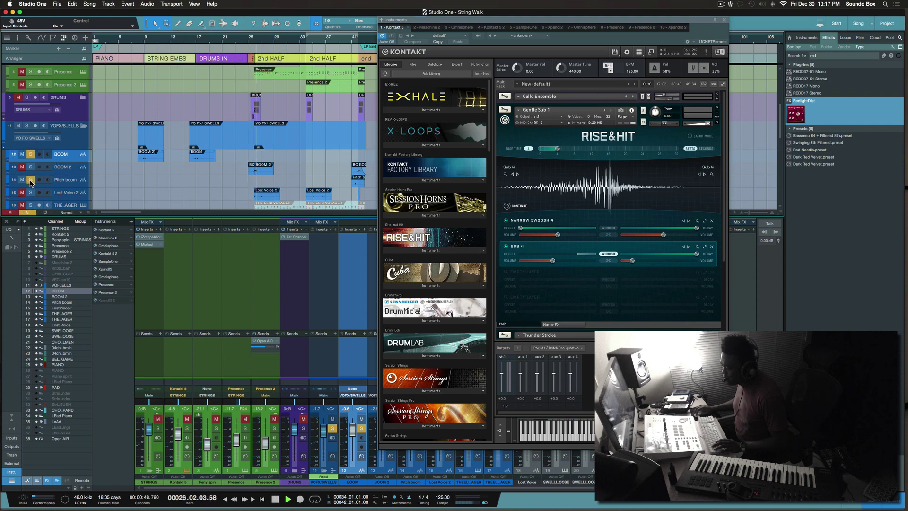
{"action": "left_click", "coordinate": [75, 180]}
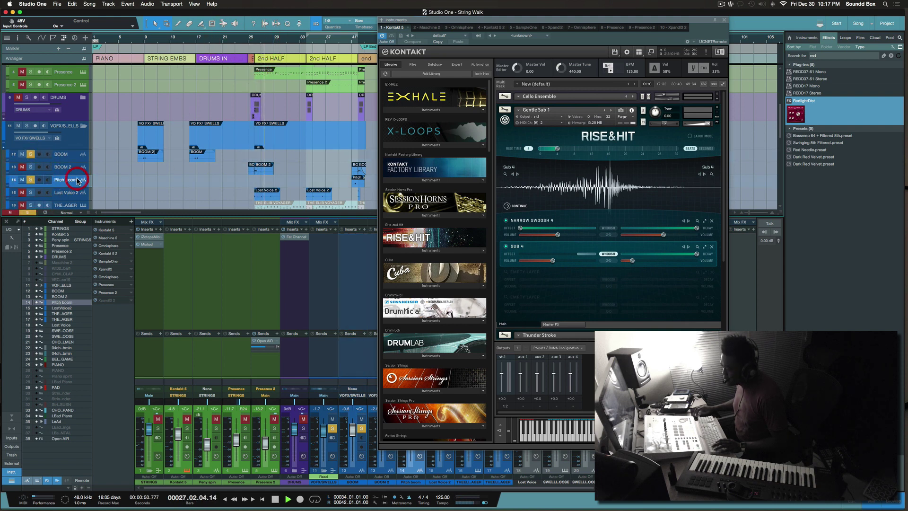
{"action": "left_click", "coordinate": [30, 167]}
{"action": "left_click", "coordinate": [248, 37]}
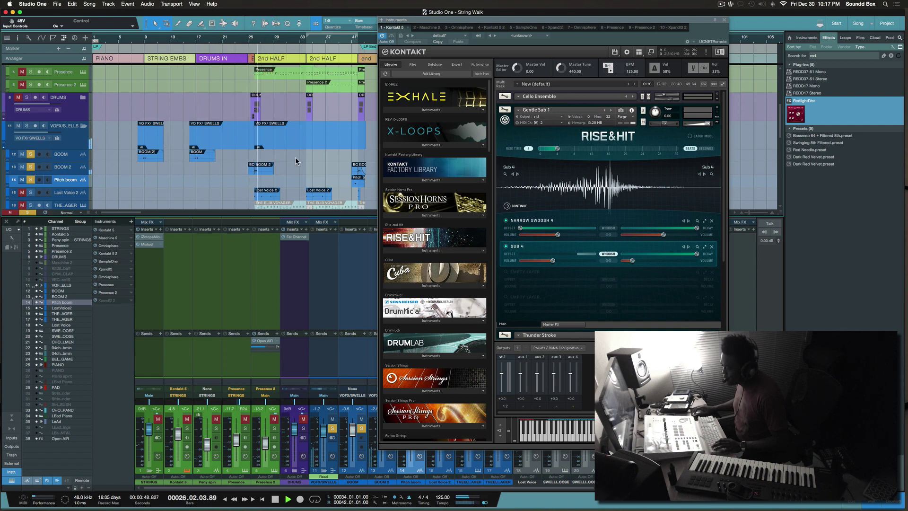
- Zoom in around bar 26 and lower the volume of the BREAK section's BOOM 2 event
{"action": "key", "text": "e"}
{"action": "key", "text": "e"}
{"action": "key", "text": "e"}
{"action": "key", "text": "e"}
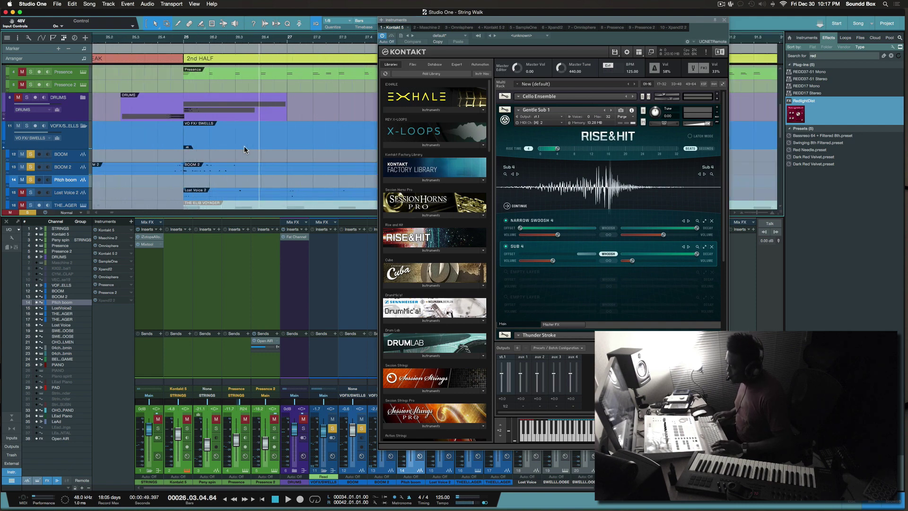
{"action": "key", "text": "z"}
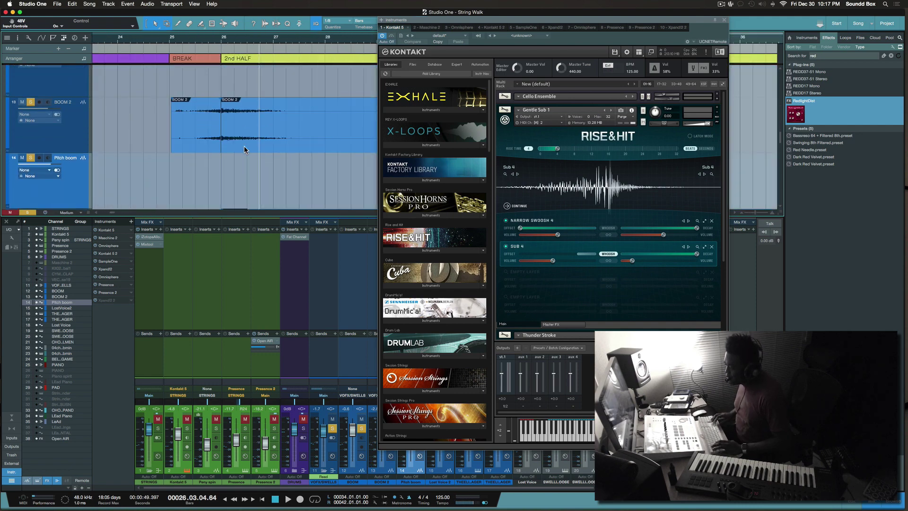
{"action": "key", "text": "z"}
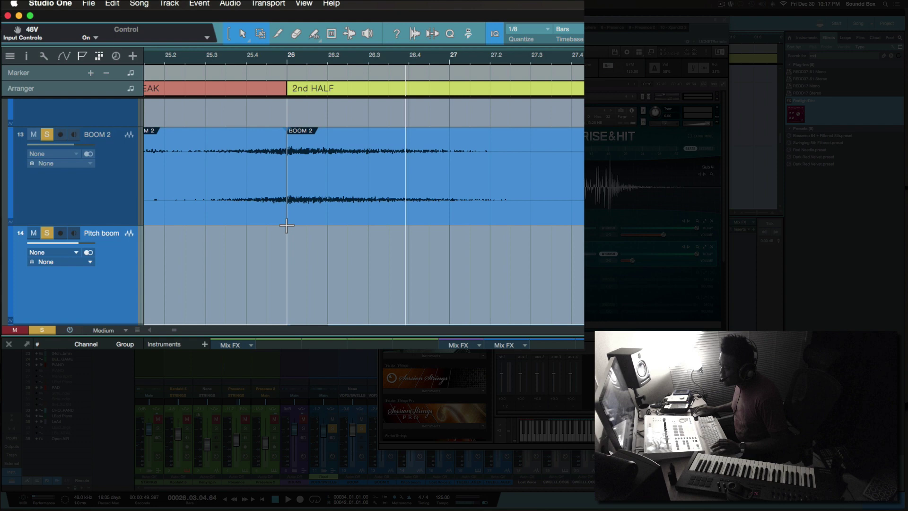
{"action": "scroll", "coordinate": [286, 226], "scroll_direction": "left", "scroll_amount": 5}
{"action": "left_click", "coordinate": [347, 210]}
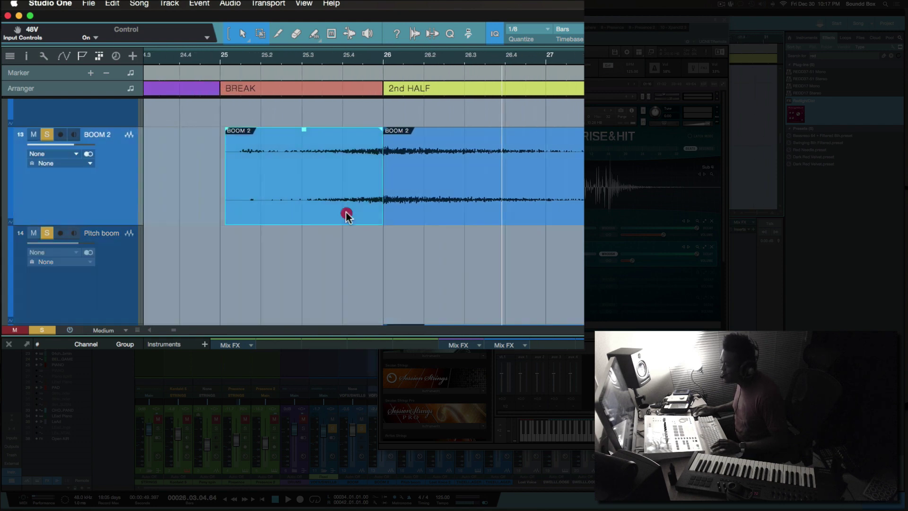
{"action": "left_click", "coordinate": [422, 184]}
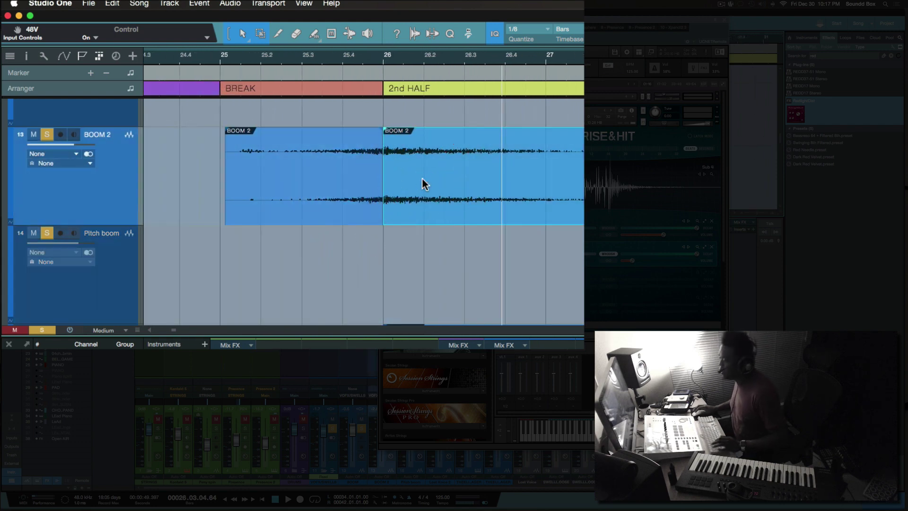
{"action": "left_click", "coordinate": [305, 202]}
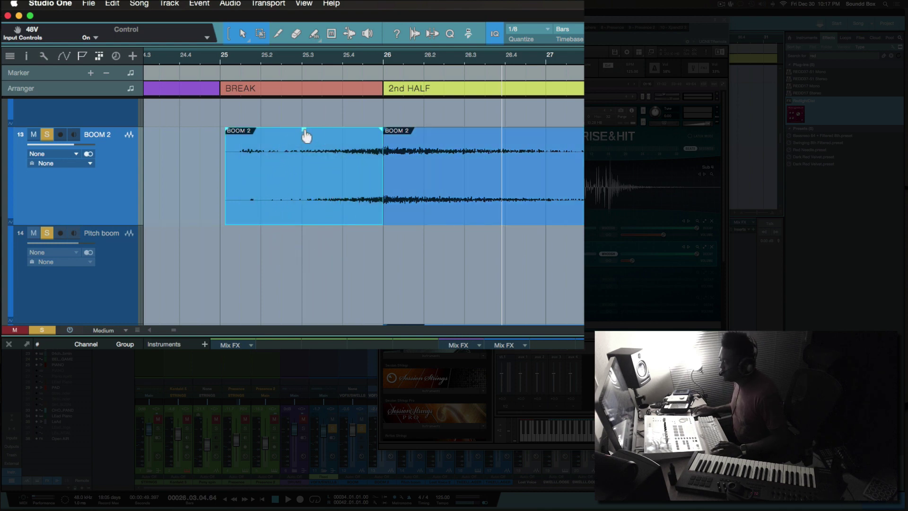
{"action": "mouse_move", "coordinate": [305, 133]}
{"action": "left_mouse_down"}
{"action": "mouse_move", "coordinate": [307, 164]}
{"action": "mouse_move", "coordinate": [304, 132]}
{"action": "mouse_move", "coordinate": [304, 148]}
{"action": "left_mouse_up"}
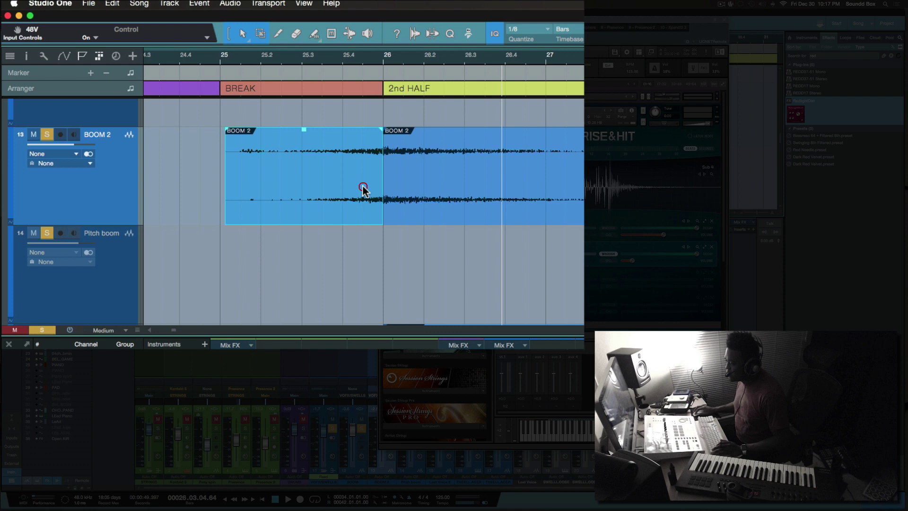
- Zoom back out to the song's opening bars and restart playback
{"action": "left_click", "coordinate": [455, 167]}
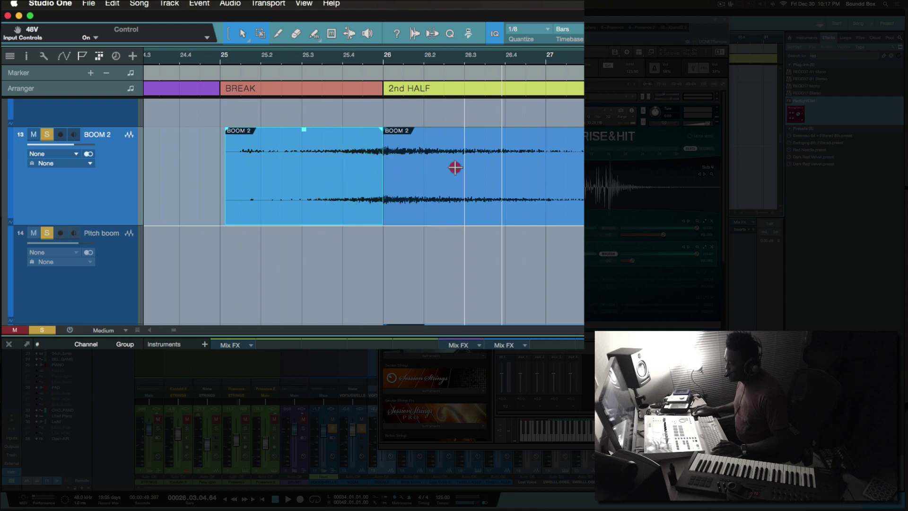
{"action": "left_click", "coordinate": [441, 201]}
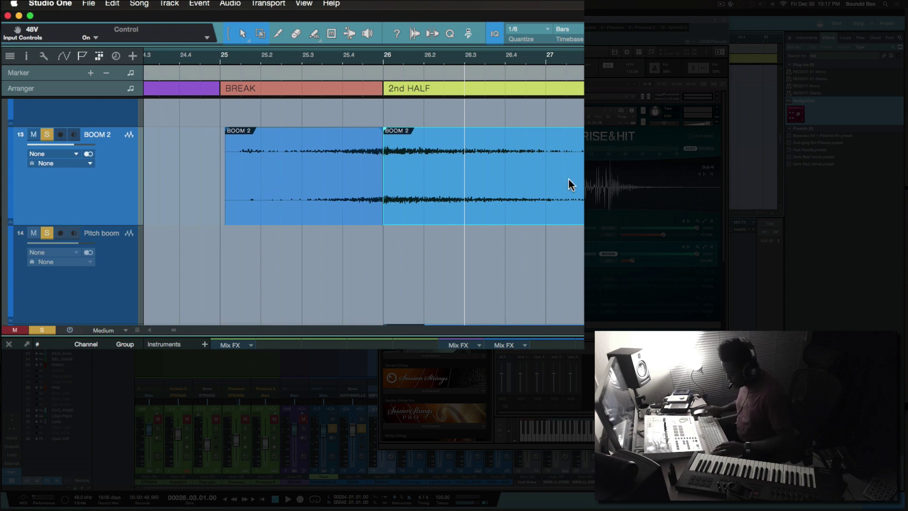
{"action": "key", "text": "w"}
{"action": "key", "text": "w"}
{"action": "key", "text": "w"}
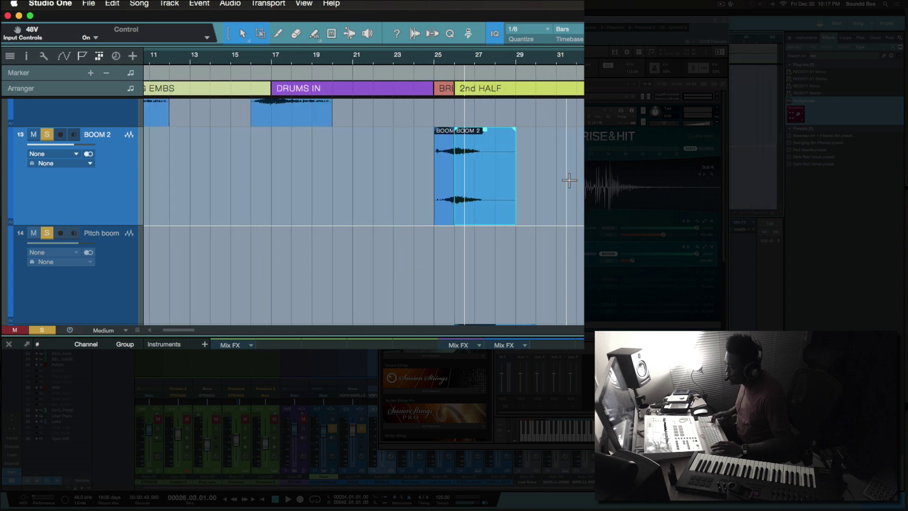
{"action": "scroll", "coordinate": [513, 213], "scroll_direction": "up", "scroll_amount": 10}
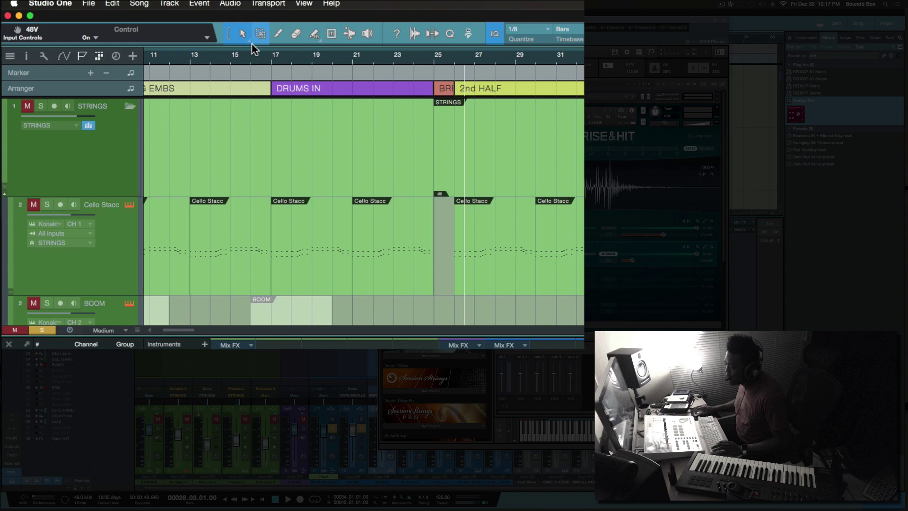
{"action": "scroll", "coordinate": [161, 55], "scroll_direction": "left", "scroll_amount": 5}
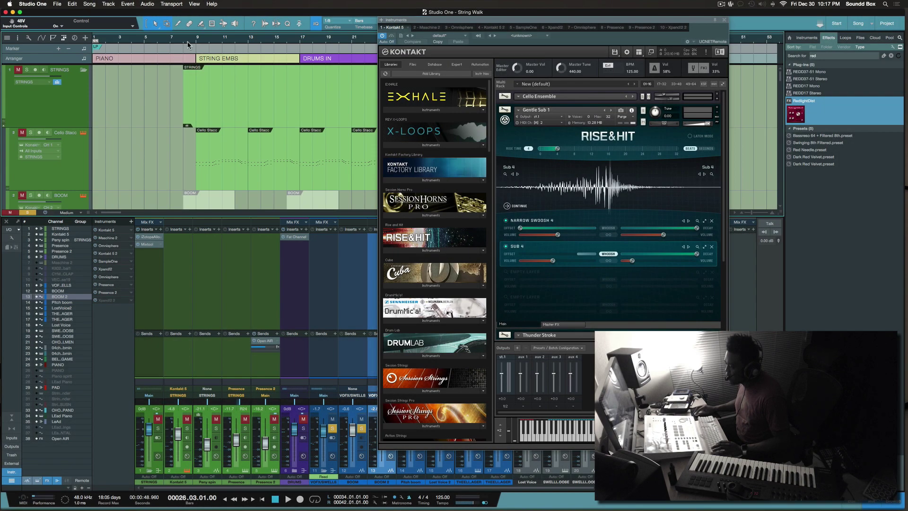
{"action": "key", "text": "e"}
{"action": "key", "text": "space"}
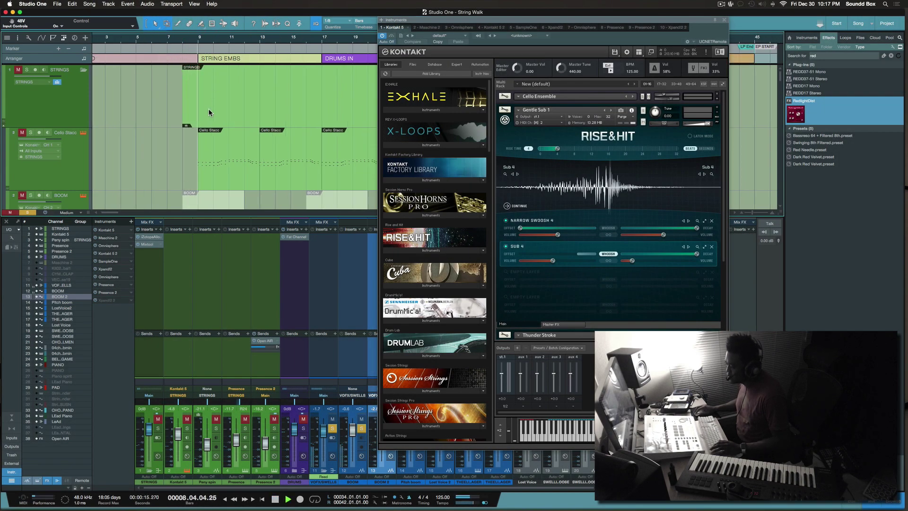
- Clear all track solos and hide the mixer console with F3
{"action": "left_click", "coordinate": [24, 212]}
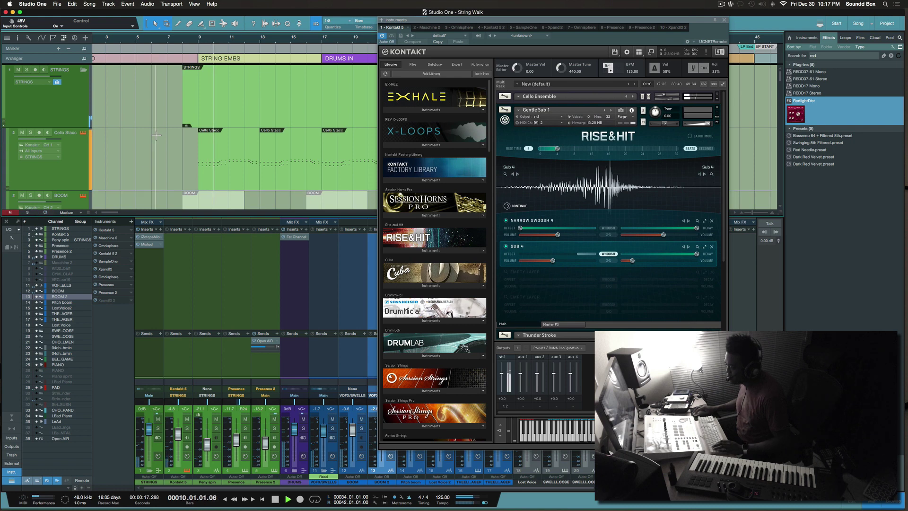
{"action": "scroll", "coordinate": [156, 136], "scroll_direction": "down", "scroll_amount": 5}
{"action": "scroll", "coordinate": [156, 135], "scroll_direction": "down", "scroll_amount": 10}
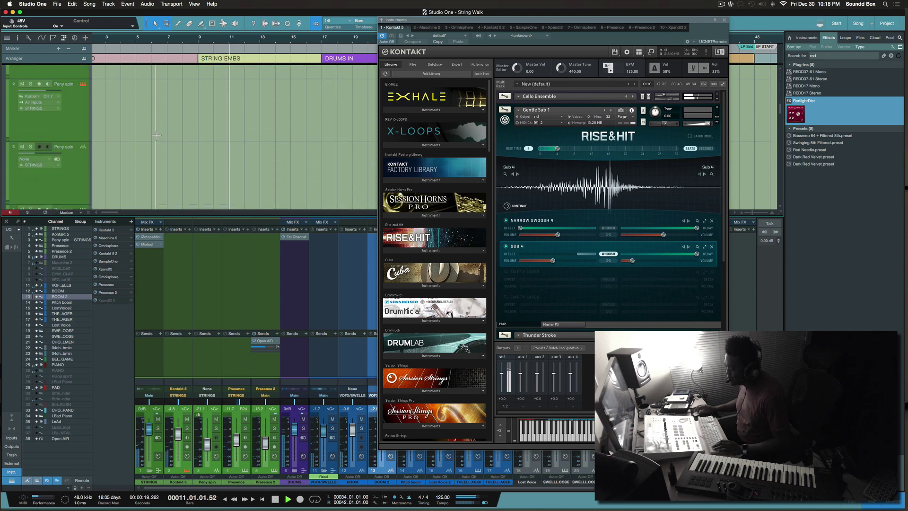
{"action": "scroll", "coordinate": [156, 135], "scroll_direction": "down", "scroll_amount": 3}
{"action": "key", "text": "F3"}
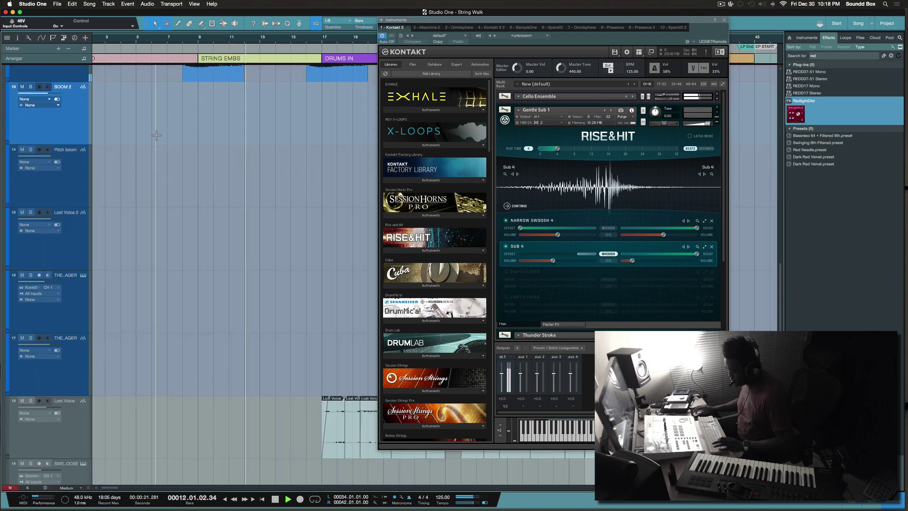
{"action": "scroll", "coordinate": [277, 191], "scroll_direction": "down", "scroll_amount": 4}
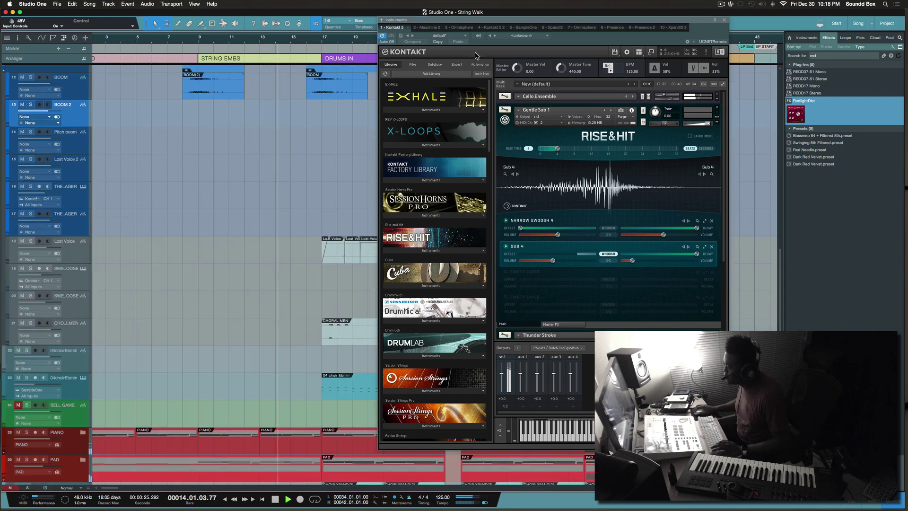
- Drag the Kontakt window to the right, off the arrangement
{"action": "left_click_drag", "start_coordinate": [481, 19], "coordinate": [588, 20]}
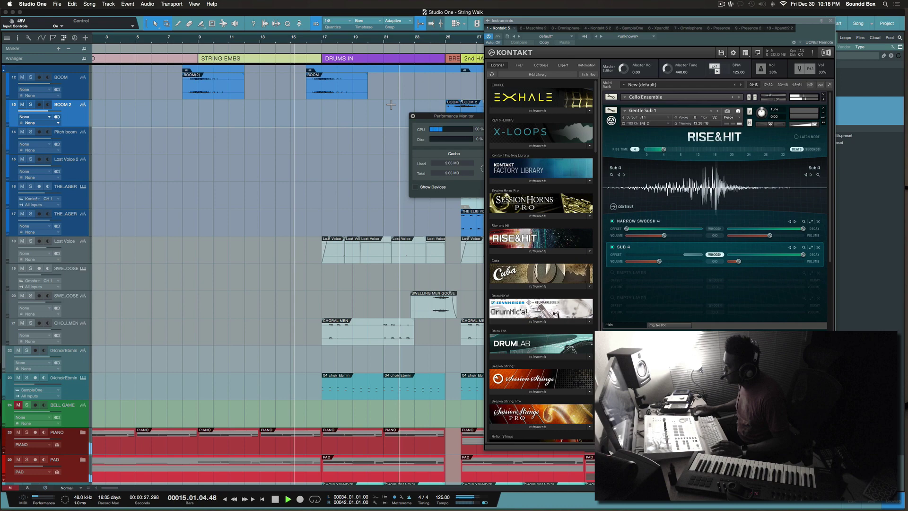
{"action": "scroll", "coordinate": [308, 141], "scroll_direction": "right", "scroll_amount": 4}
{"action": "scroll", "coordinate": [309, 141], "scroll_direction": "up", "scroll_amount": 10}
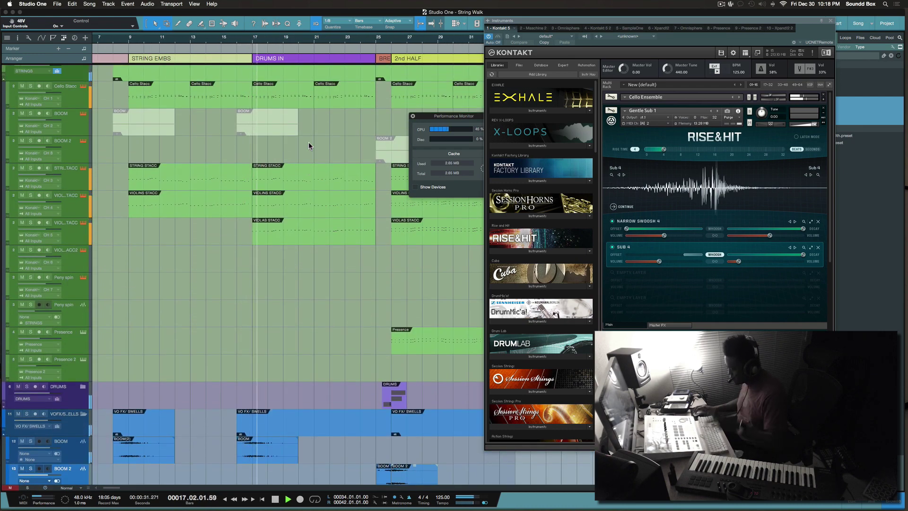
{"action": "scroll", "coordinate": [309, 142], "scroll_direction": "down", "scroll_amount": 10}
{"action": "scroll", "coordinate": [309, 143], "scroll_direction": "down", "scroll_amount": 1}
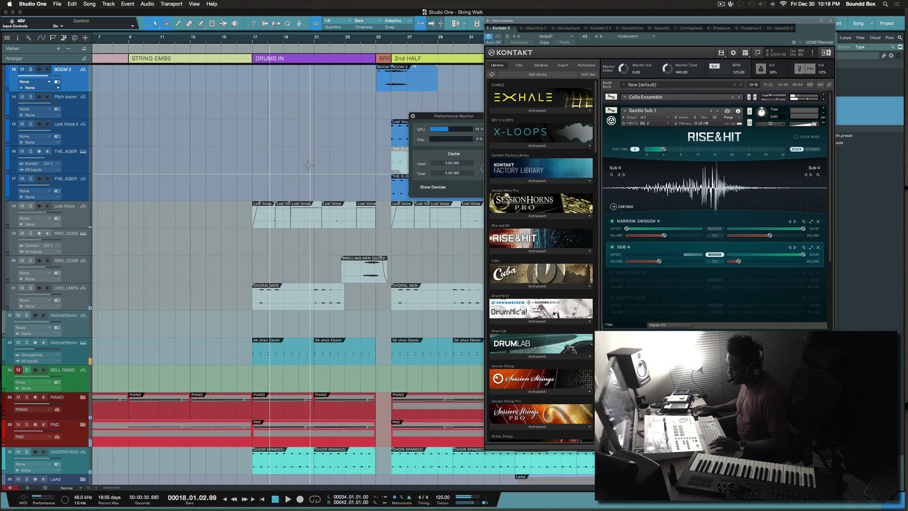
- Select the Lost Voice track and move the Performance Monitor window out of the way
{"action": "left_click", "coordinate": [81, 223]}
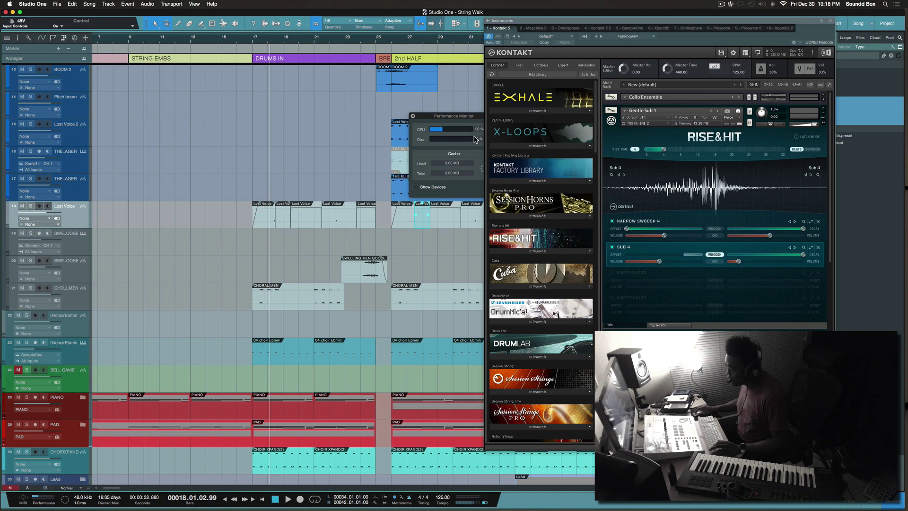
{"action": "left_click_drag", "start_coordinate": [475, 118], "coordinate": [427, 88]}
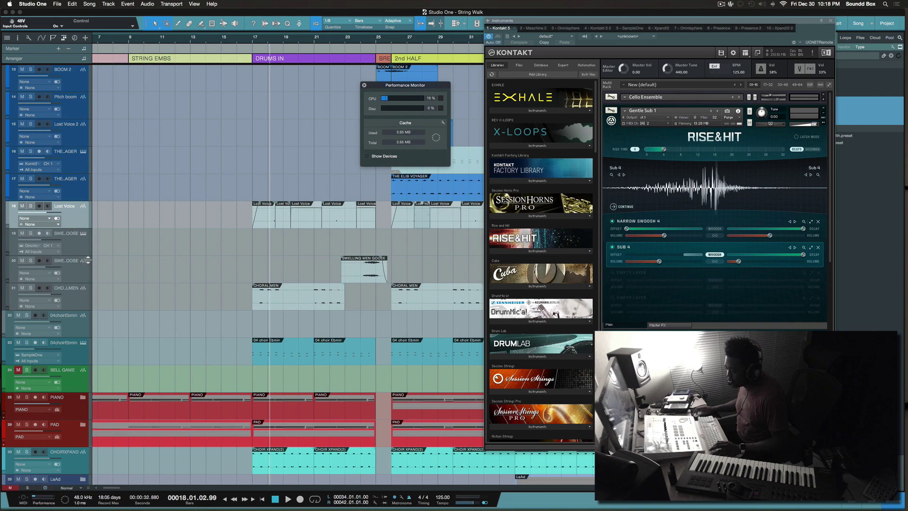
{"action": "scroll", "coordinate": [100, 330], "scroll_direction": "right", "scroll_amount": 2}
{"action": "scroll", "coordinate": [100, 330], "scroll_direction": "up", "scroll_amount": 6}
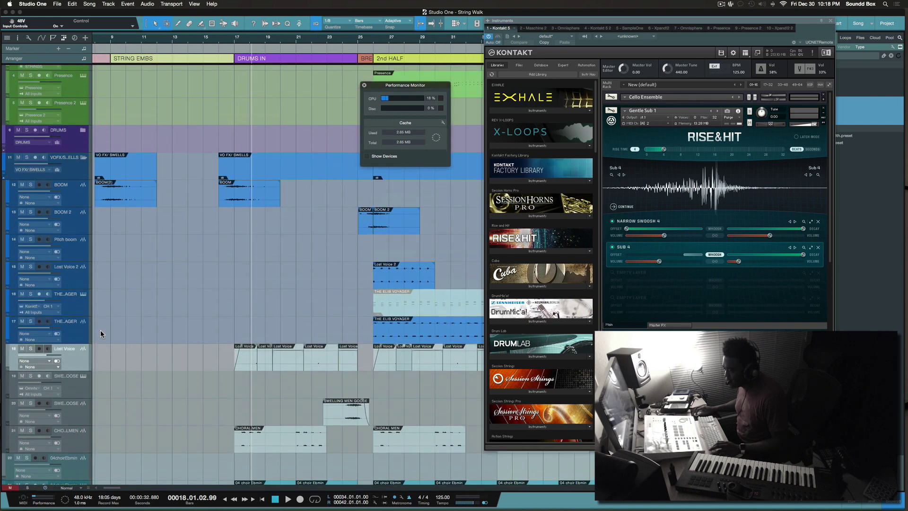
{"action": "scroll", "coordinate": [100, 330], "scroll_direction": "left", "scroll_amount": 1}
{"action": "scroll", "coordinate": [100, 330], "scroll_direction": "down", "scroll_amount": 5}
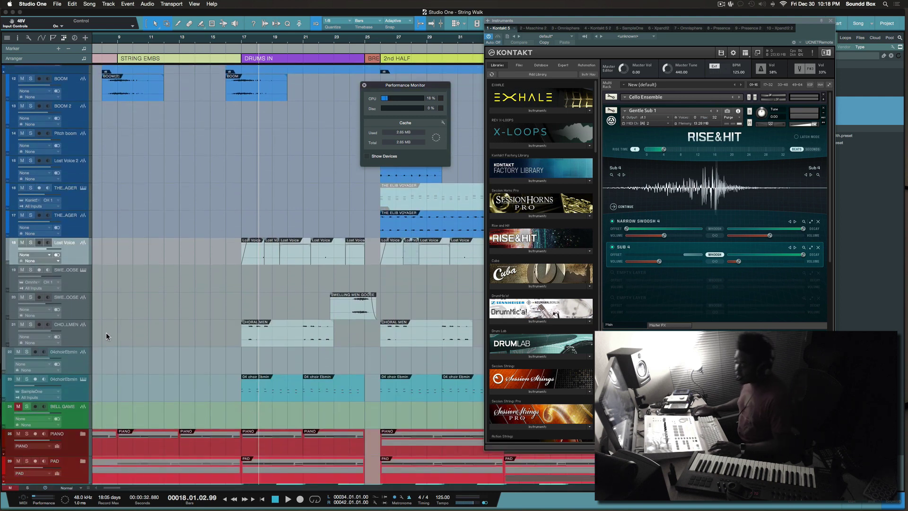
{"action": "left_click", "coordinate": [80, 264]}
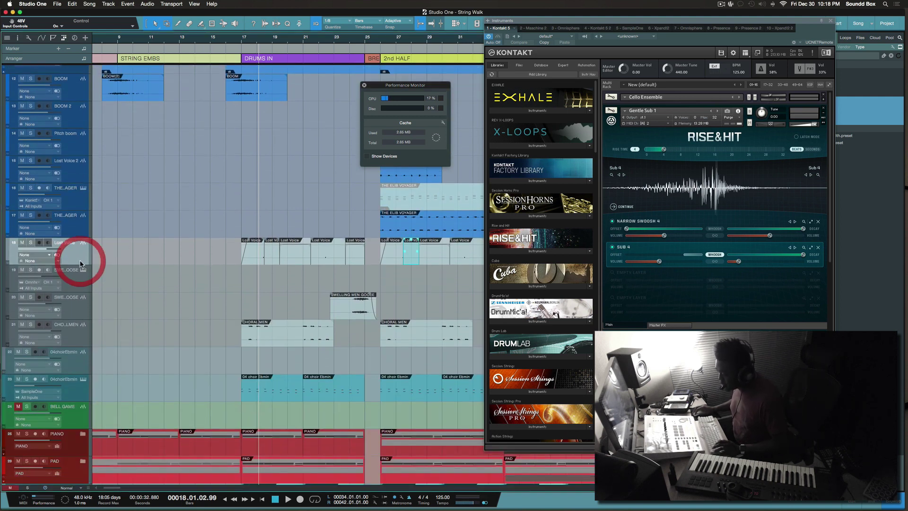
{"action": "scroll", "coordinate": [651, 226], "scroll_direction": "down", "scroll_amount": 3}
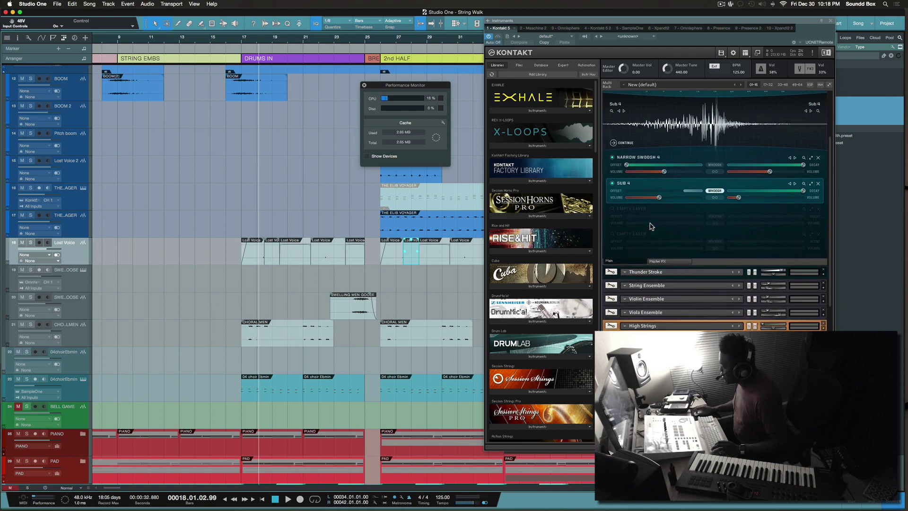
{"action": "scroll", "coordinate": [652, 226], "scroll_direction": "down", "scroll_amount": 2}
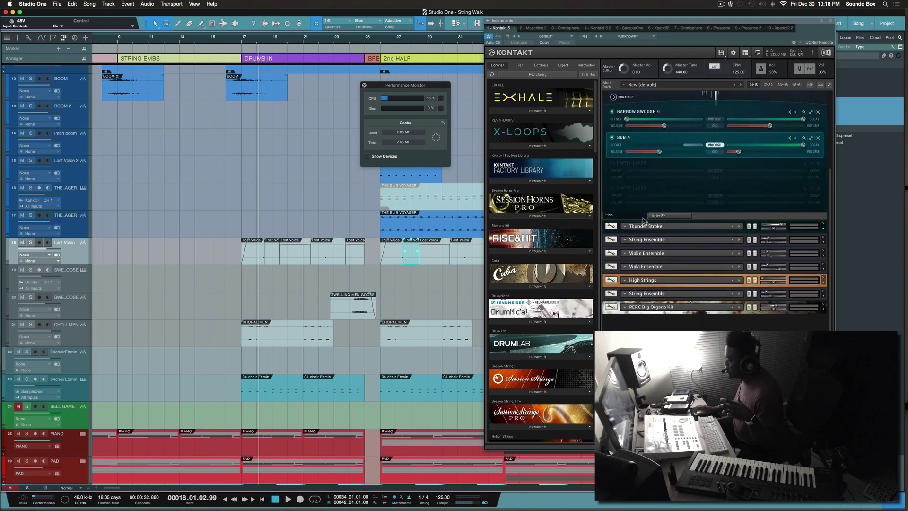
{"action": "left_click", "coordinate": [542, 98]}
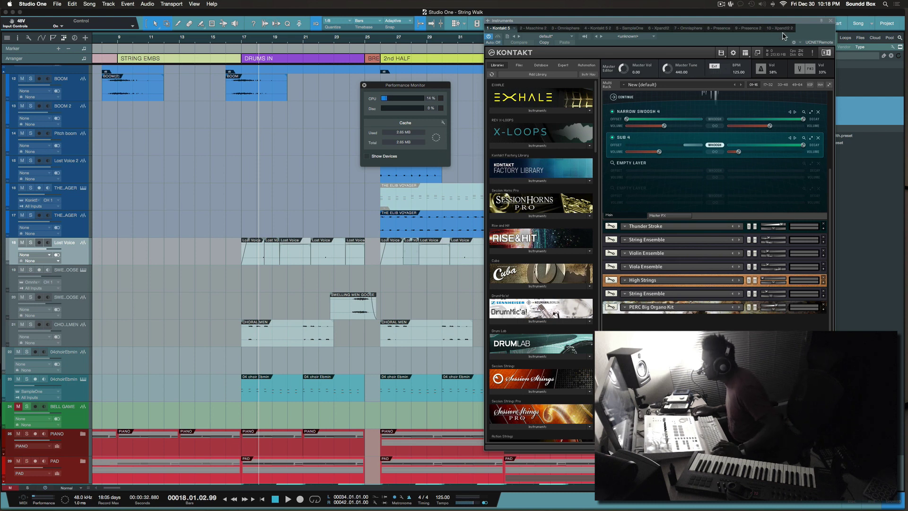
- Solo Lost Voice and audition it from bar 17 with taller, zoomed-in tracks
{"action": "key", "text": "s"}
{"action": "left_click", "coordinate": [239, 39]}
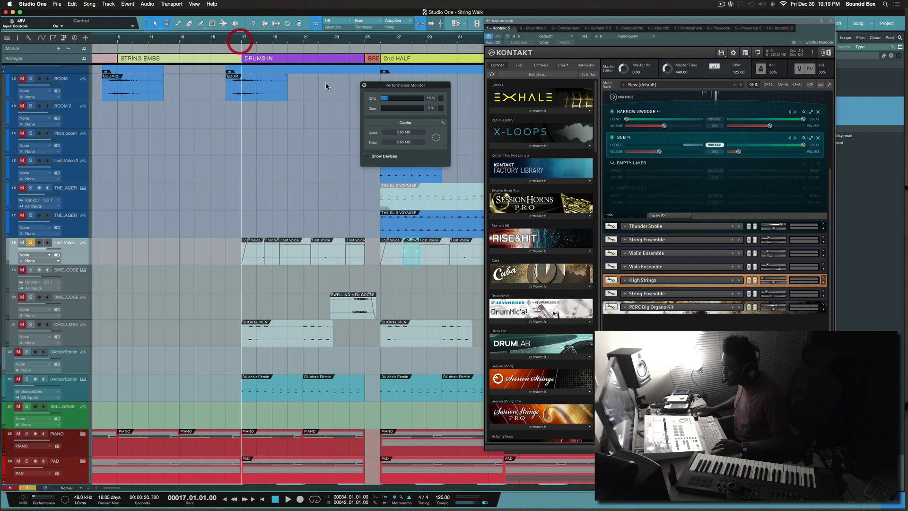
{"action": "key", "text": "space"}
{"action": "key", "text": "e"}
{"action": "key", "text": "shift+e"}
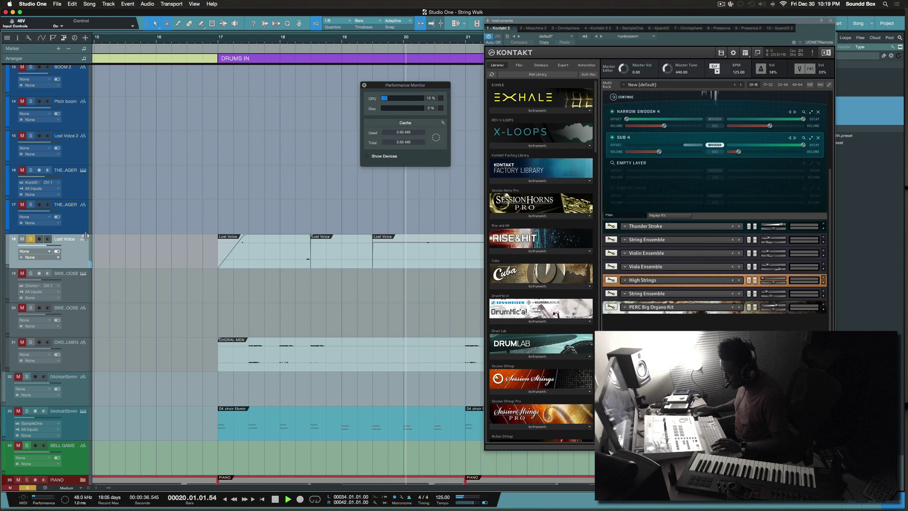
{"action": "key", "text": "space"}
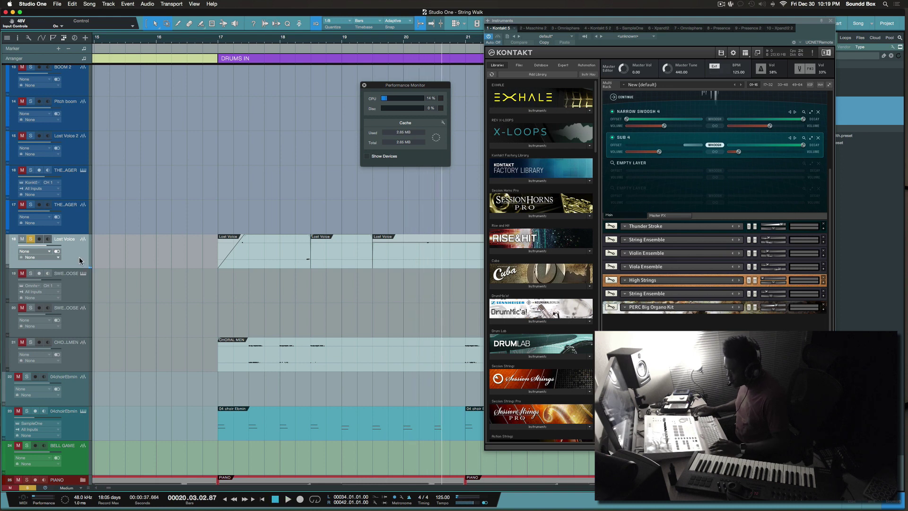
- Add the choral men track to the solo, replay from bar 17, then close Kontakt and the monitor
{"action": "left_click", "coordinate": [79, 260]}
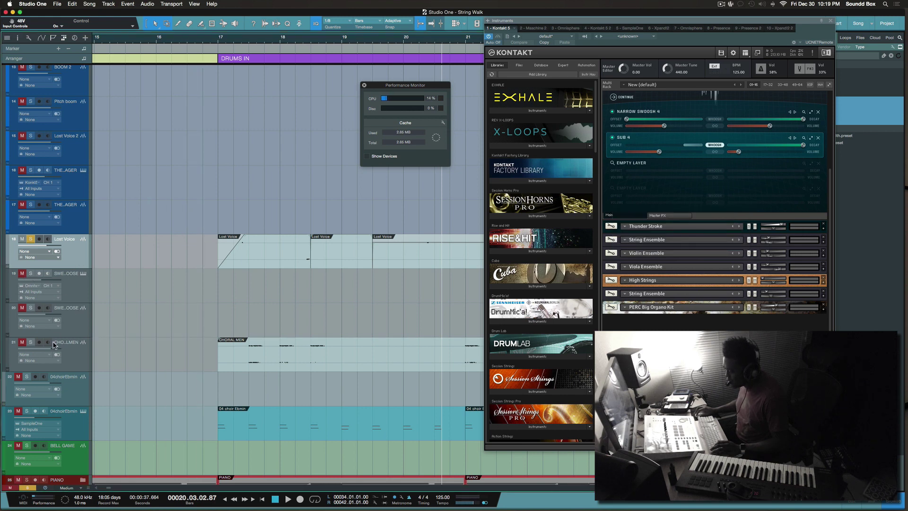
{"action": "left_click", "coordinate": [31, 344]}
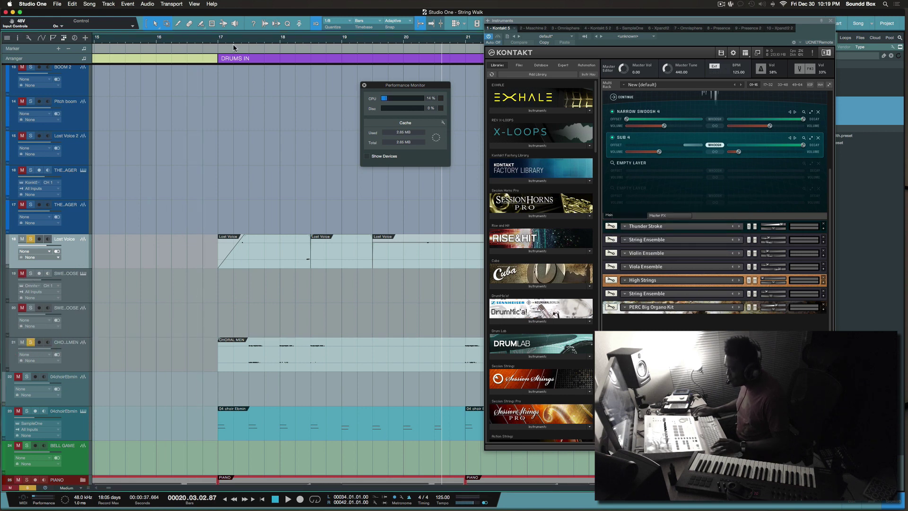
{"action": "left_click", "coordinate": [218, 44]}
{"action": "key", "text": "space"}
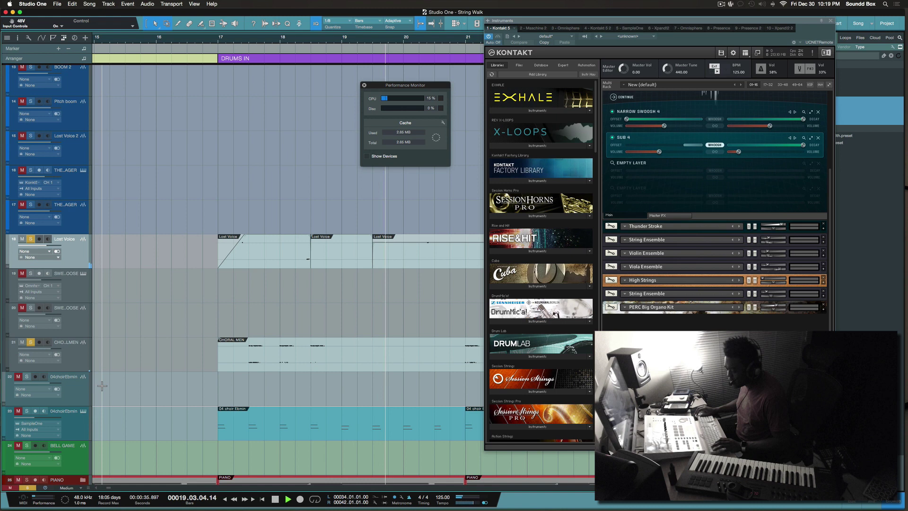
{"action": "key", "text": "space"}
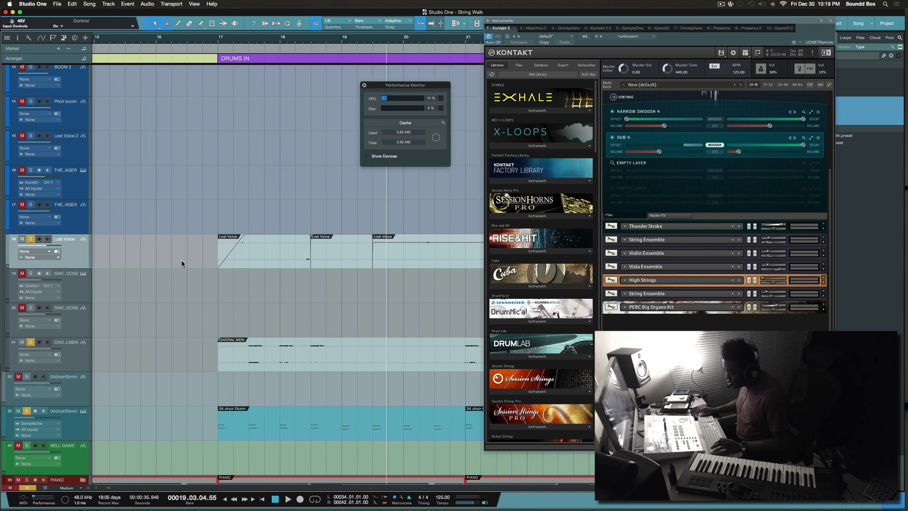
{"action": "left_click", "coordinate": [216, 44]}
{"action": "key", "text": "space"}
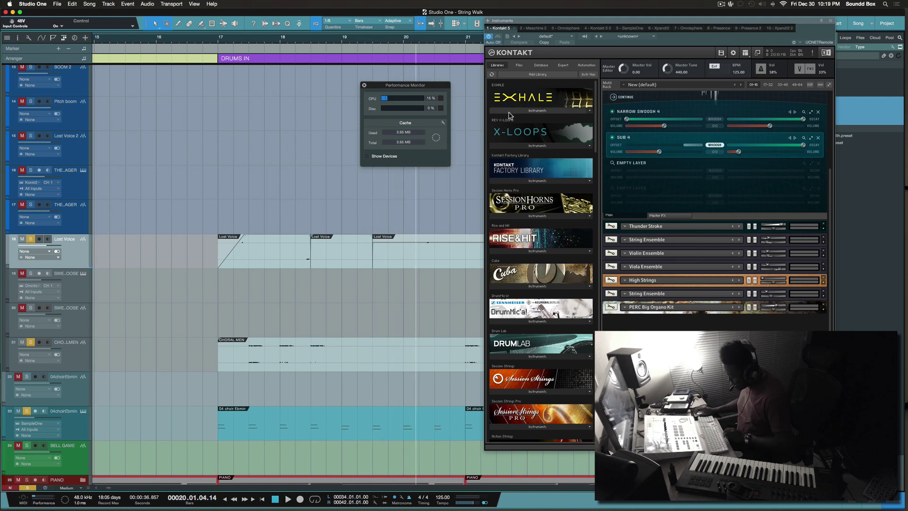
{"action": "key", "text": "super+w"}
{"action": "scroll", "coordinate": [457, 140], "scroll_direction": "down", "scroll_amount": 4}
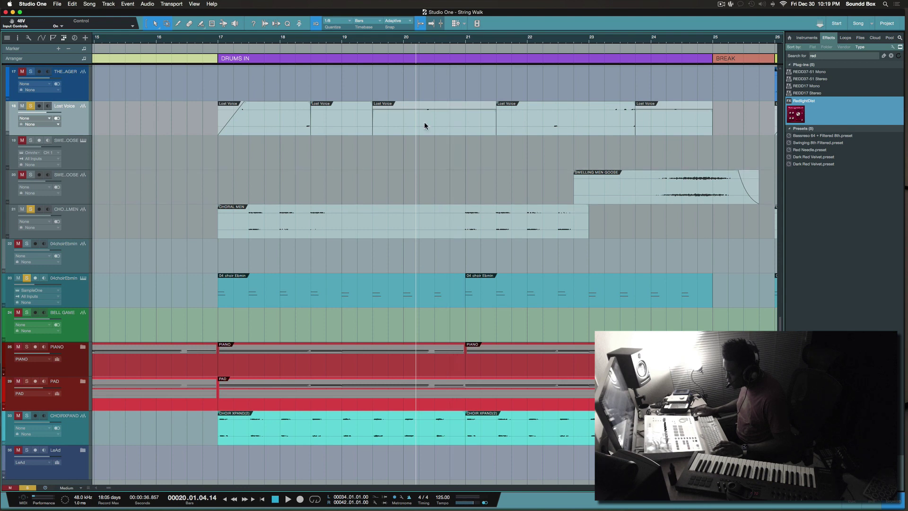
- Move the CHOIRXPAND track up into the VO FX/ SWELLS folder while playing from bar 17
{"action": "left_click", "coordinate": [77, 434]}
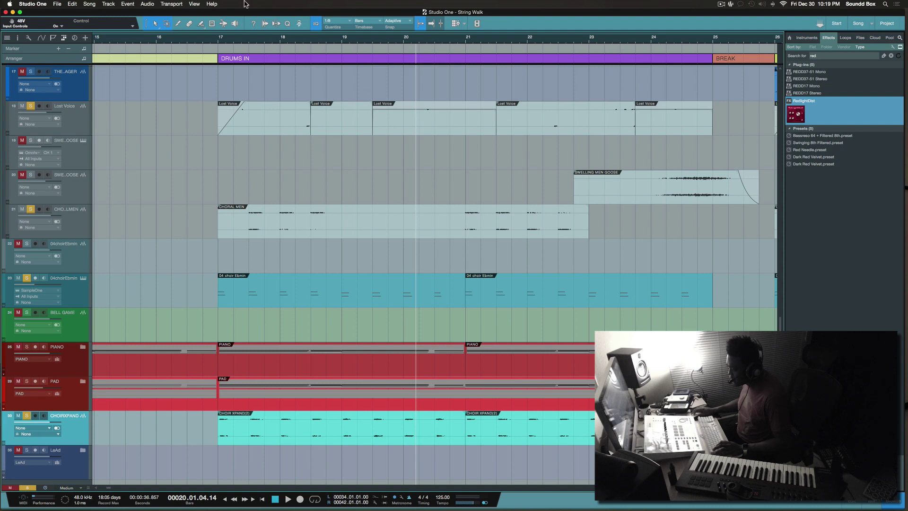
{"action": "left_click", "coordinate": [212, 43]}
{"action": "key", "text": "space"}
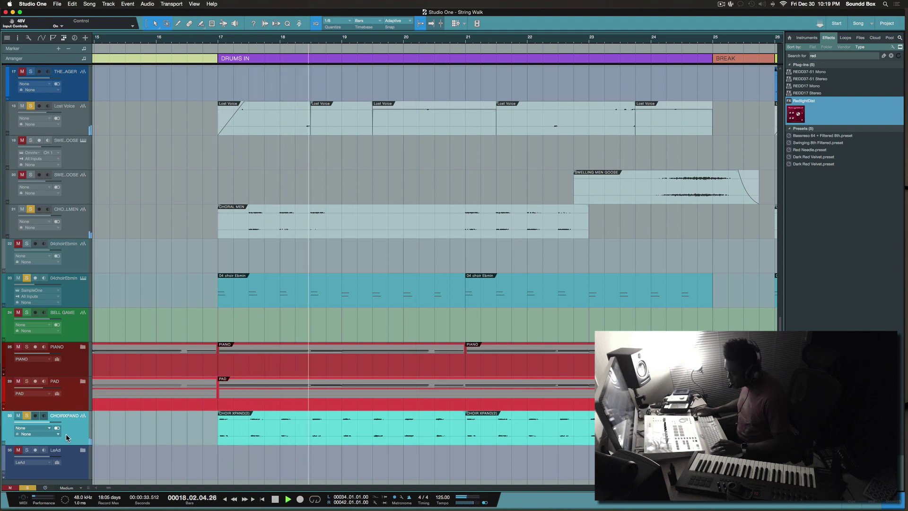
{"action": "scroll", "coordinate": [66, 438], "scroll_direction": "up", "scroll_amount": 1}
{"action": "left_click_drag", "start_coordinate": [66, 437], "coordinate": [66, 208]}
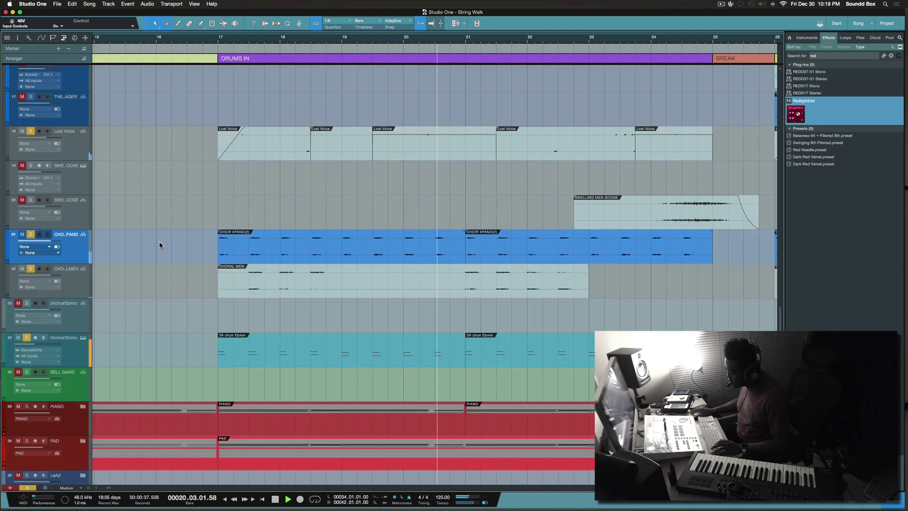
{"action": "scroll", "coordinate": [134, 322], "scroll_direction": "down", "scroll_amount": 1}
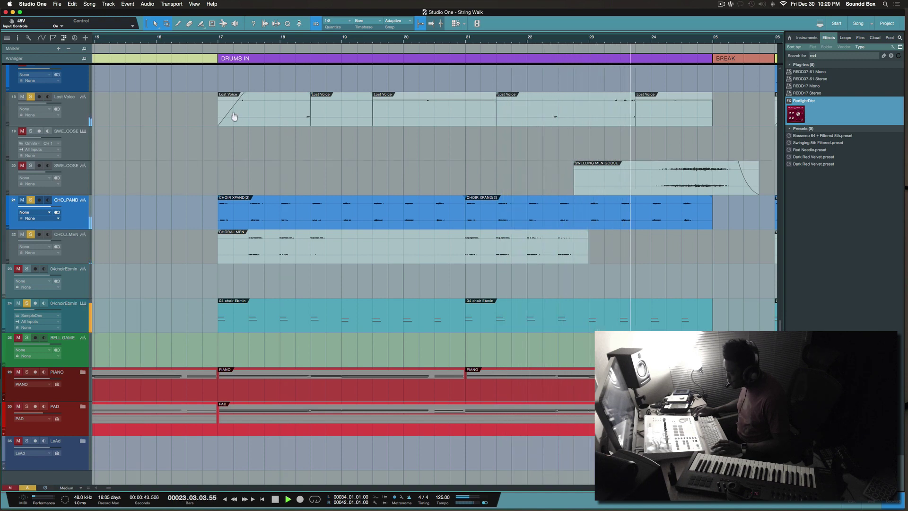
{"action": "scroll", "coordinate": [233, 115], "scroll_direction": "right", "scroll_amount": 3}
{"action": "scroll", "coordinate": [233, 113], "scroll_direction": "right", "scroll_amount": 3}
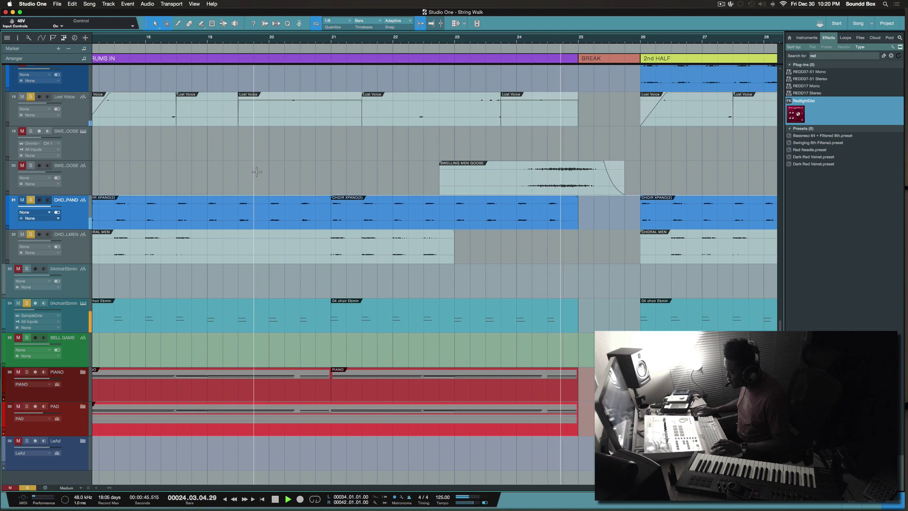
- Solo the Swelling Men Goose track and audition from about bar 23
{"action": "key", "text": "space"}
{"action": "left_click", "coordinate": [31, 166]}
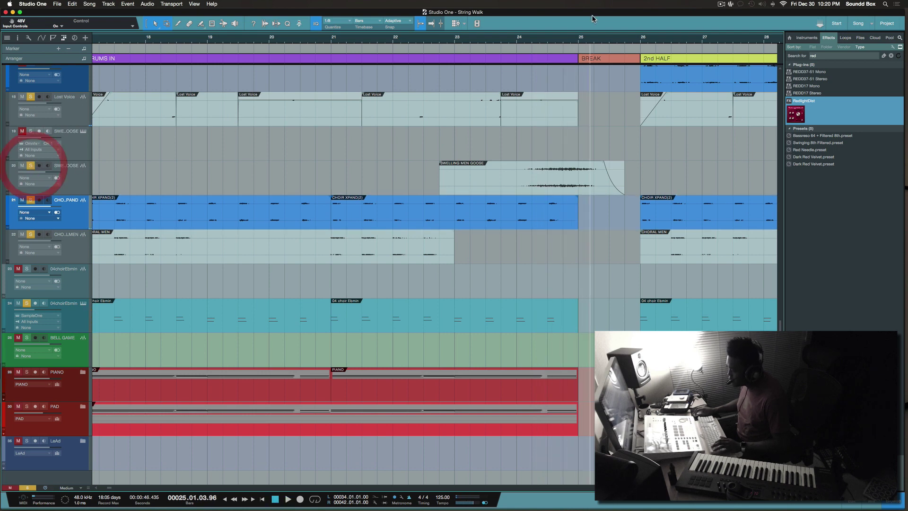
{"action": "left_click", "coordinate": [450, 39]}
{"action": "key", "text": "space"}
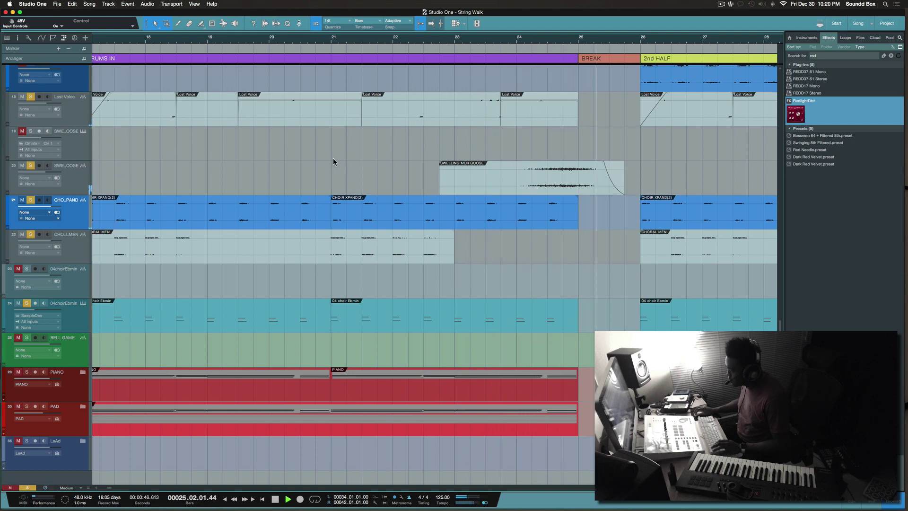
{"action": "key", "text": "space"}
- Clear all track solos and play from around bar 23 into the 2nd HALF
{"action": "left_click", "coordinate": [79, 186]}
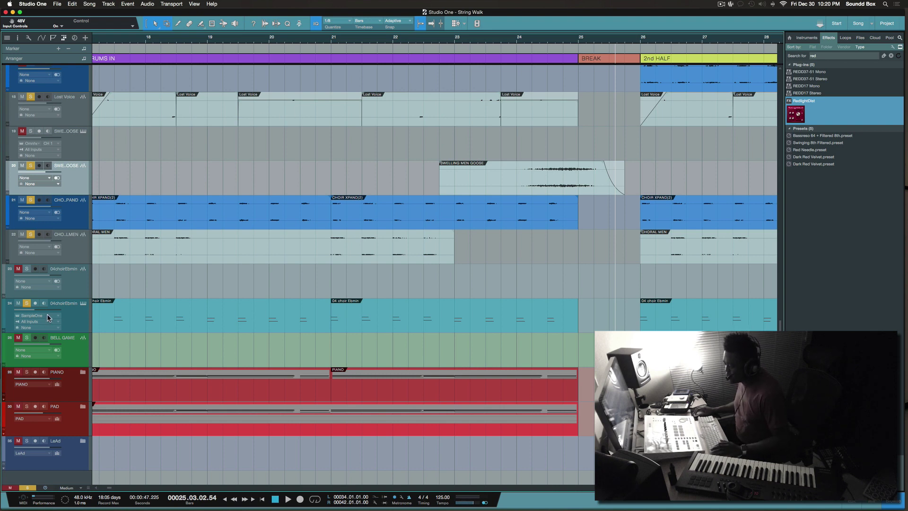
{"action": "left_click", "coordinate": [31, 488]}
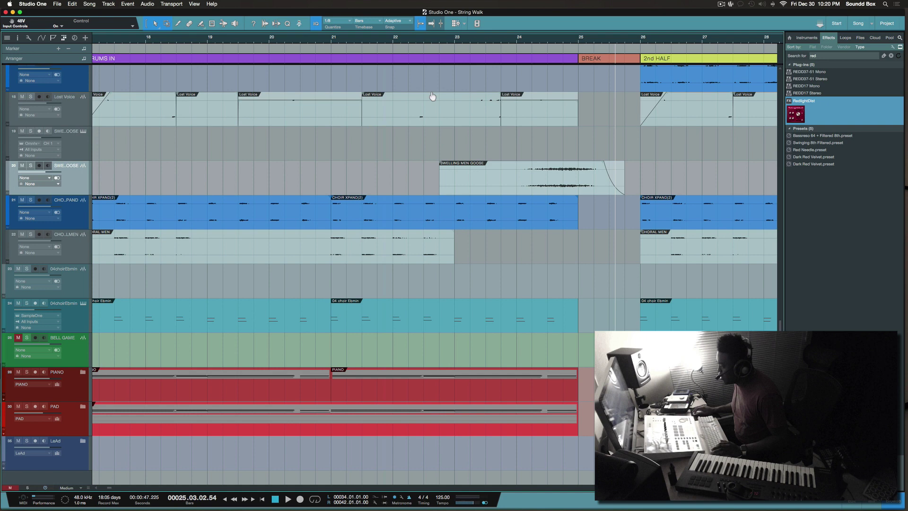
{"action": "left_click", "coordinate": [439, 42]}
{"action": "key", "text": "space"}
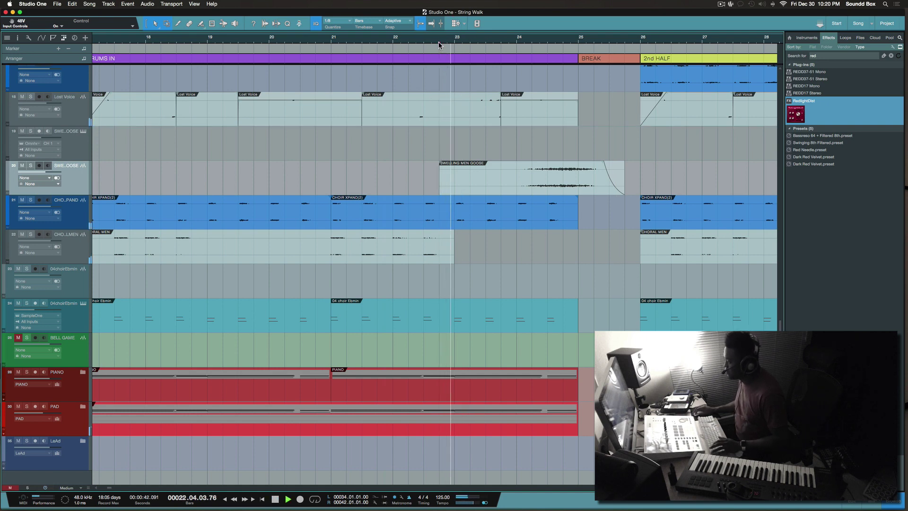
{"action": "scroll", "coordinate": [435, 53], "scroll_direction": "right", "scroll_amount": 5}
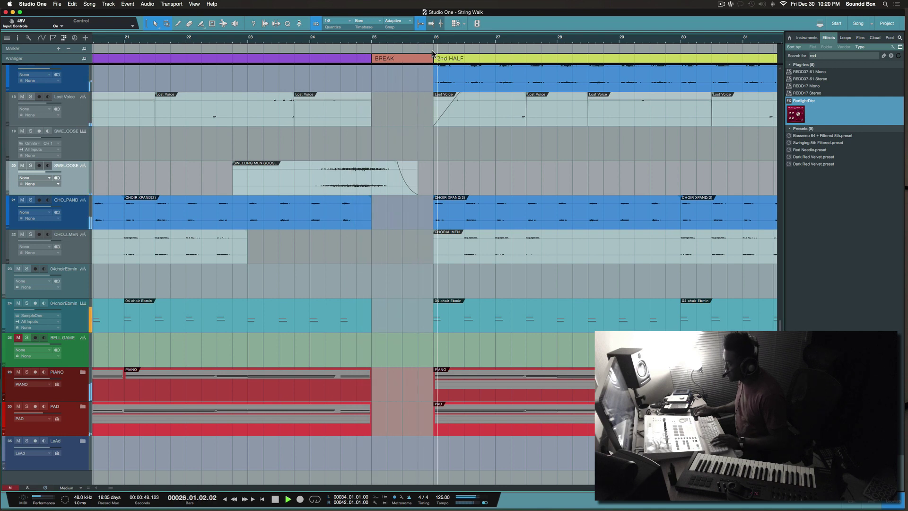
{"action": "key", "text": "space"}
- Expand the DRUMS folder and zoom in so tracks and bars are larger
{"action": "scroll", "coordinate": [470, 142], "scroll_direction": "up", "scroll_amount": 8}
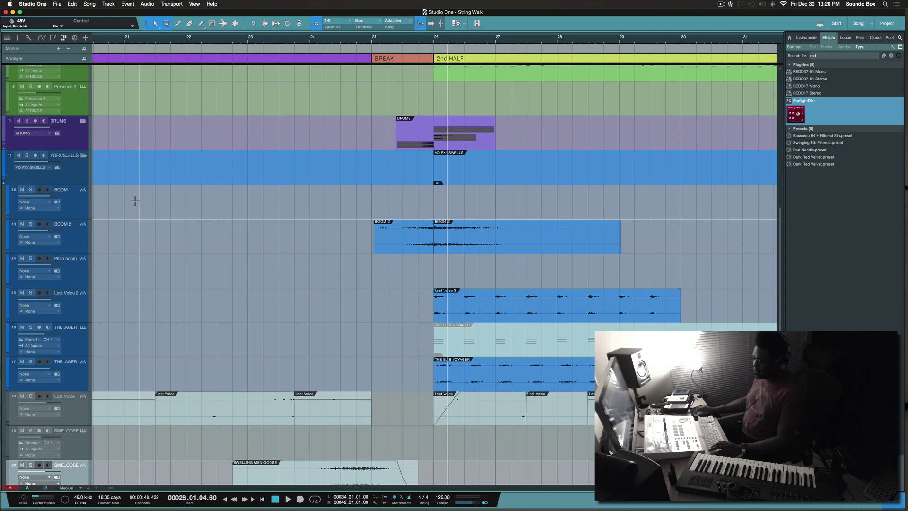
{"action": "left_click", "coordinate": [81, 239]}
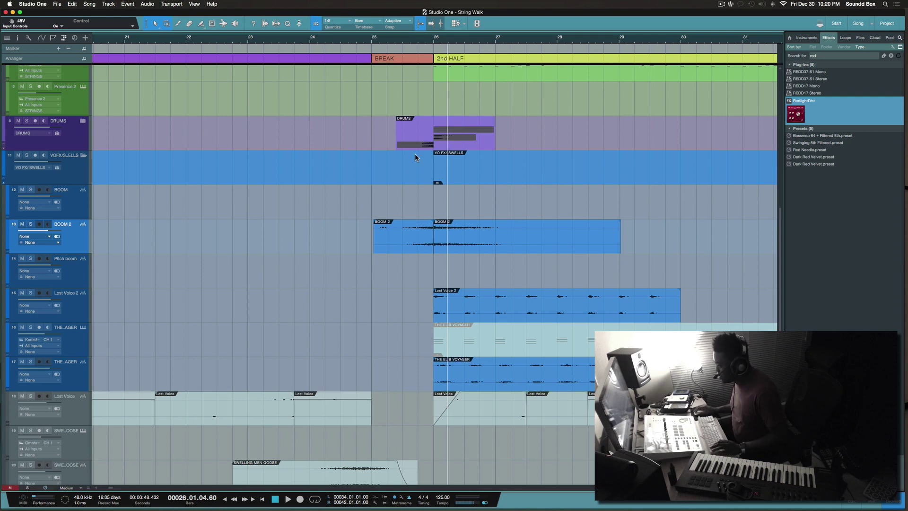
{"action": "left_click", "coordinate": [82, 122]}
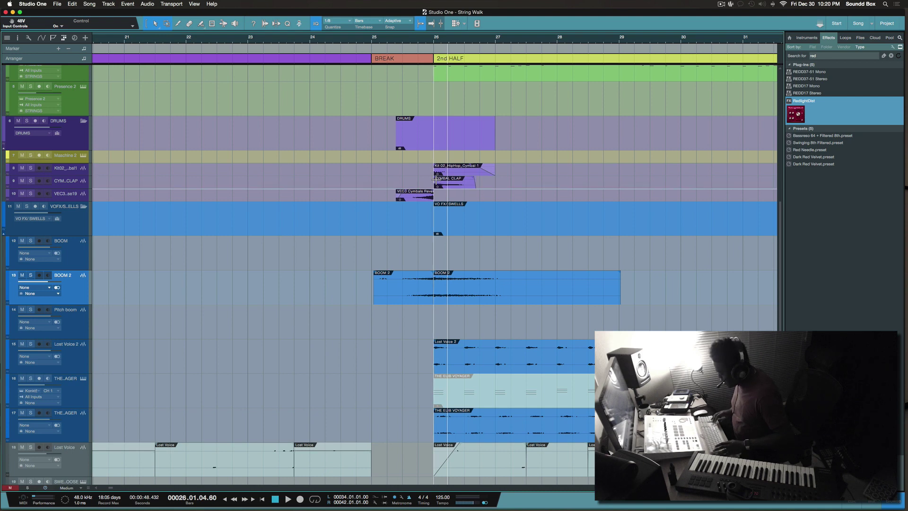
{"action": "key", "text": "shift+e"}
{"action": "key", "text": "e"}
{"action": "key", "text": "e"}
{"action": "scroll", "coordinate": [435, 182], "scroll_direction": "up", "scroll_amount": 5}
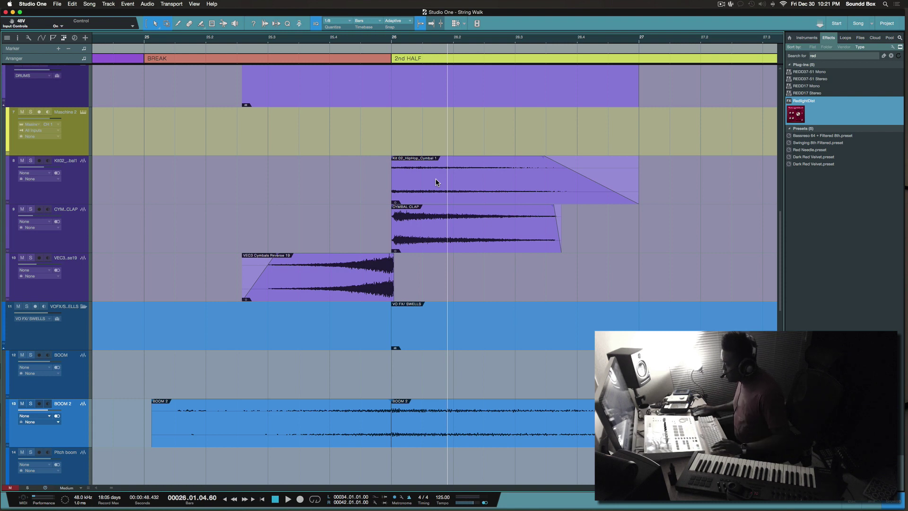
{"action": "scroll", "coordinate": [373, 161], "scroll_direction": "right", "scroll_amount": 3}
{"action": "scroll", "coordinate": [373, 161], "scroll_direction": "right", "scroll_amount": 3}
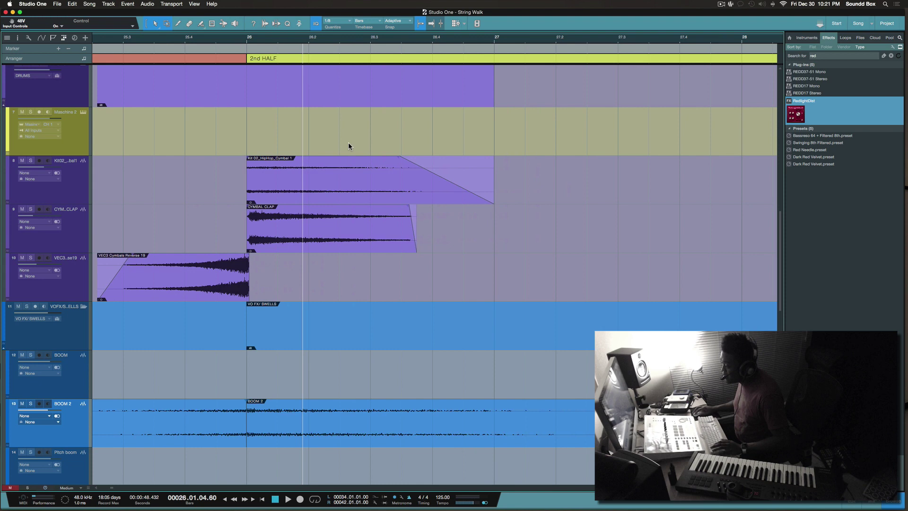
- Solo Kit02 then CYMBAL CLAP, unsolo Kit02, and audition the break before bar 26
{"action": "left_click", "coordinate": [153, 42]}
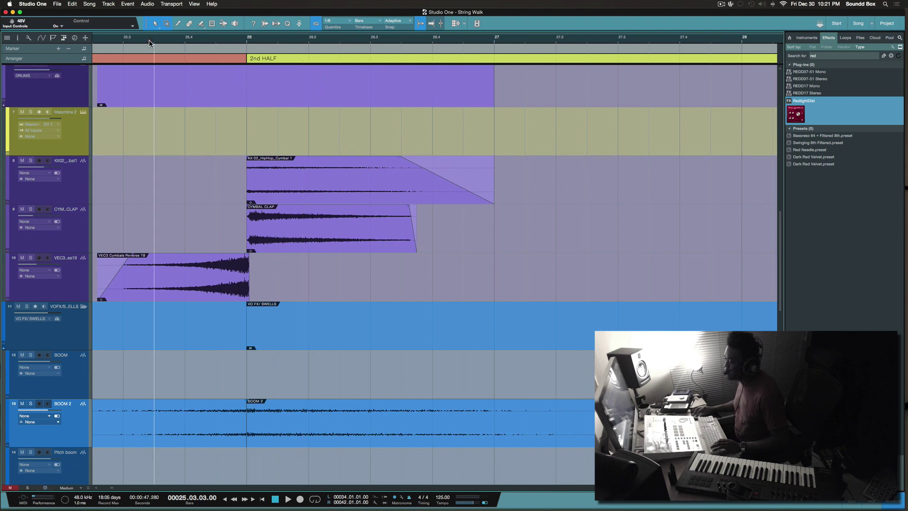
{"action": "key", "text": "space"}
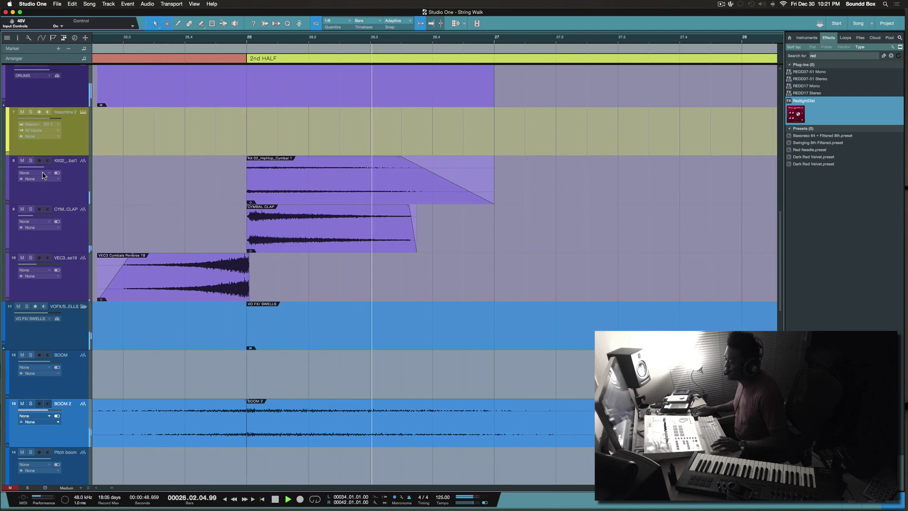
{"action": "left_click", "coordinate": [31, 160]}
{"action": "key", "text": "space"}
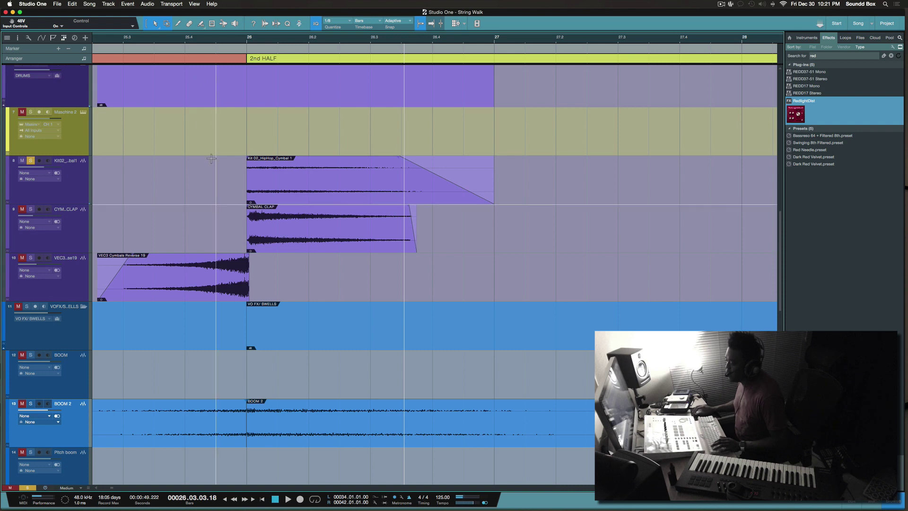
{"action": "left_click", "coordinate": [30, 208]}
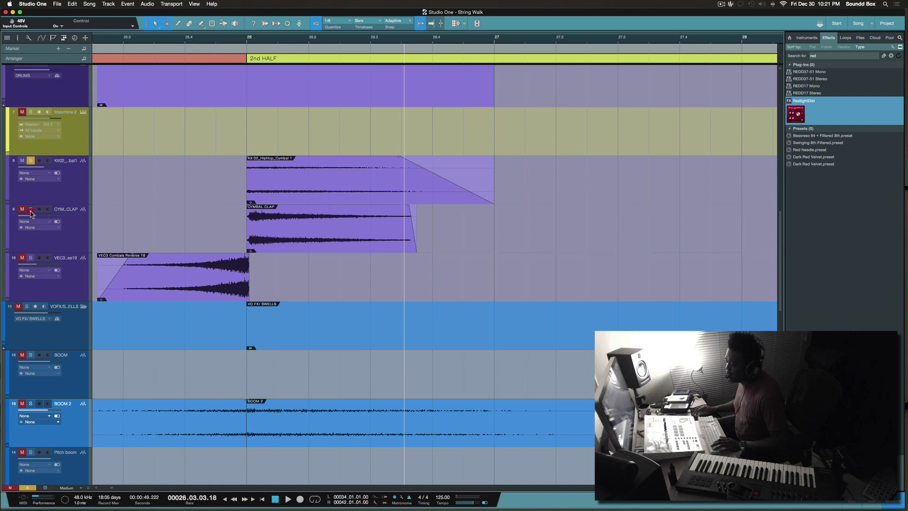
{"action": "left_click", "coordinate": [30, 160]}
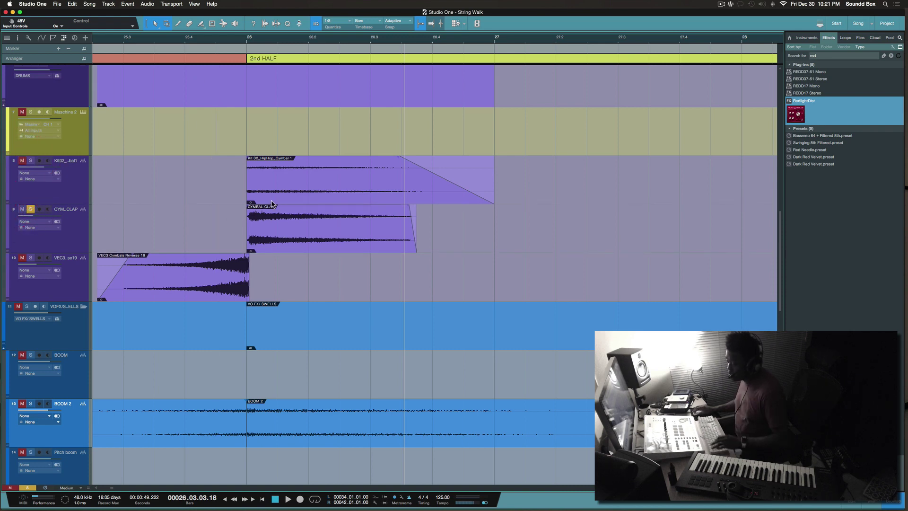
{"action": "left_click", "coordinate": [179, 39]}
{"action": "key", "text": "space"}
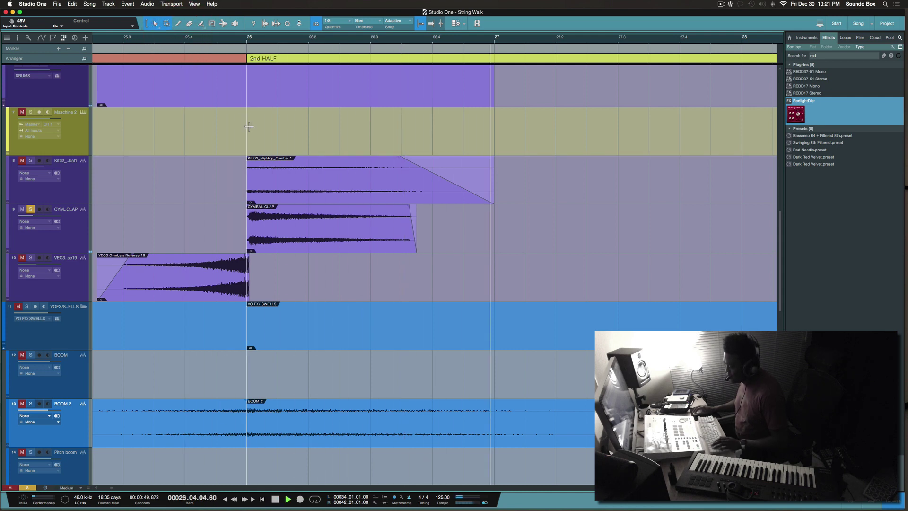
{"action": "key", "text": "space"}
- Select the CYMBAL CLAP track and bring up the mixer console
{"action": "left_click", "coordinate": [63, 234]}
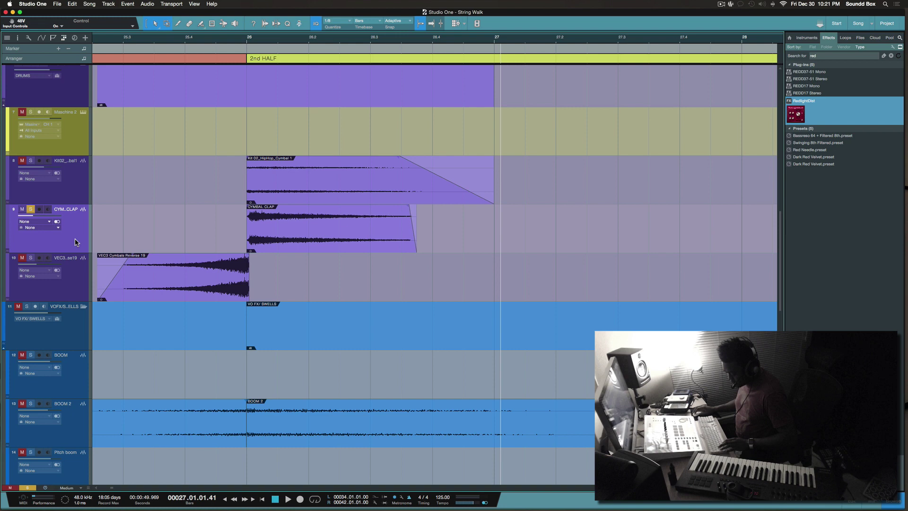
{"action": "key", "text": "F3"}
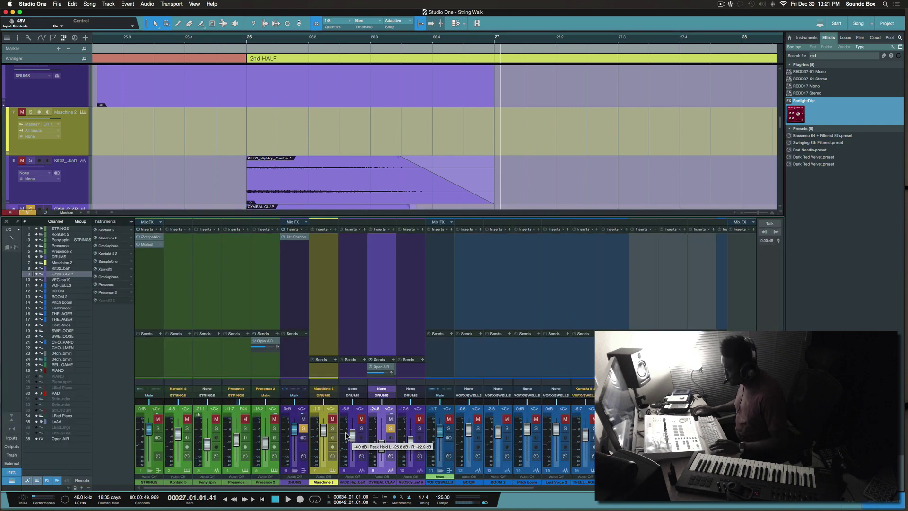
{"action": "scroll", "coordinate": [368, 329], "scroll_direction": "right", "scroll_amount": 1}
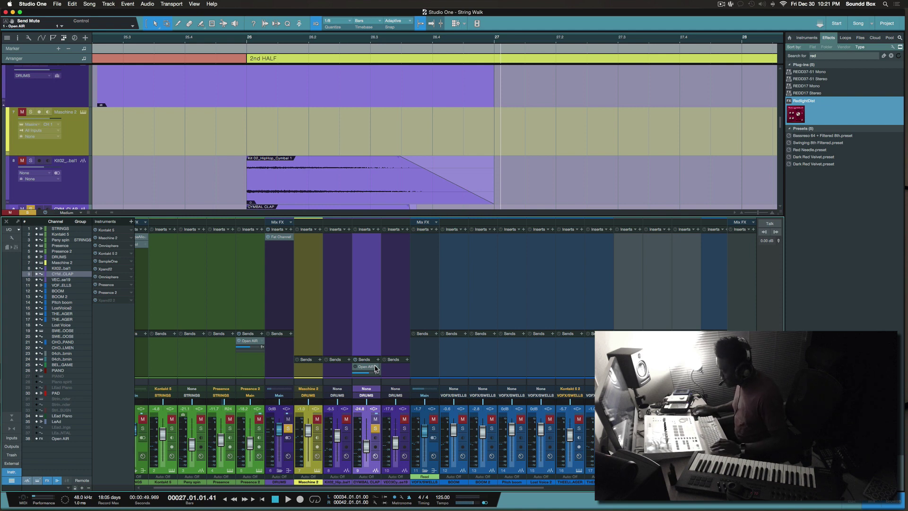
- Unmute the CYMBAL CLAP channel's Open AIR reverb send and audition from about bar 25.4
{"action": "scroll", "coordinate": [361, 351], "scroll_direction": "right", "scroll_amount": 3}
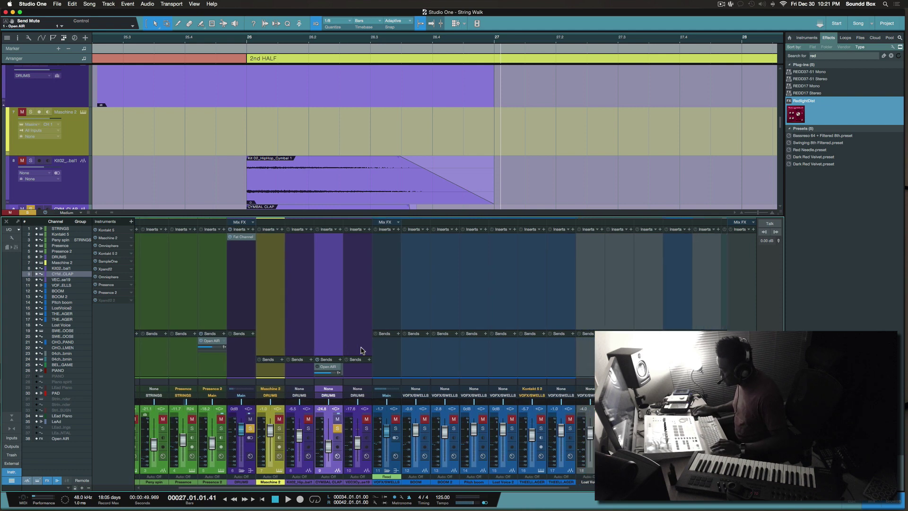
{"action": "left_click", "coordinate": [243, 39]}
{"action": "key", "text": "space"}
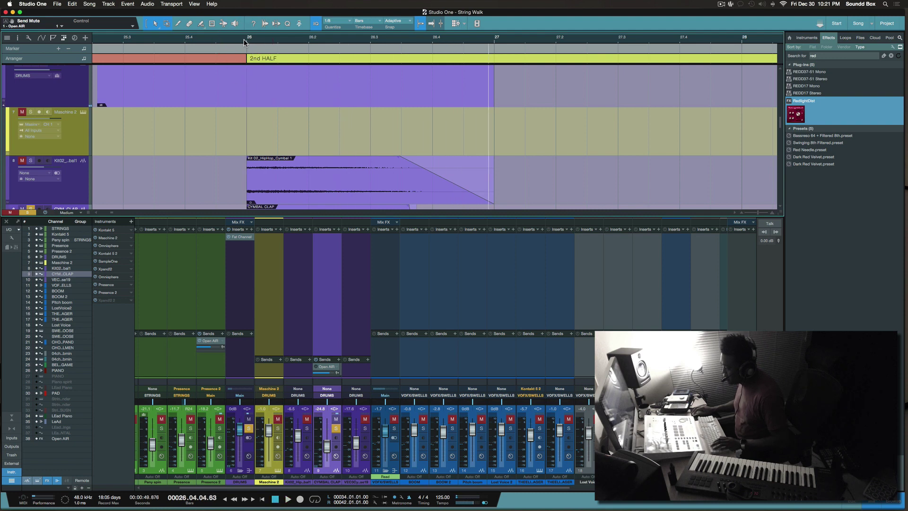
{"action": "scroll", "coordinate": [267, 99], "scroll_direction": "down", "scroll_amount": 5}
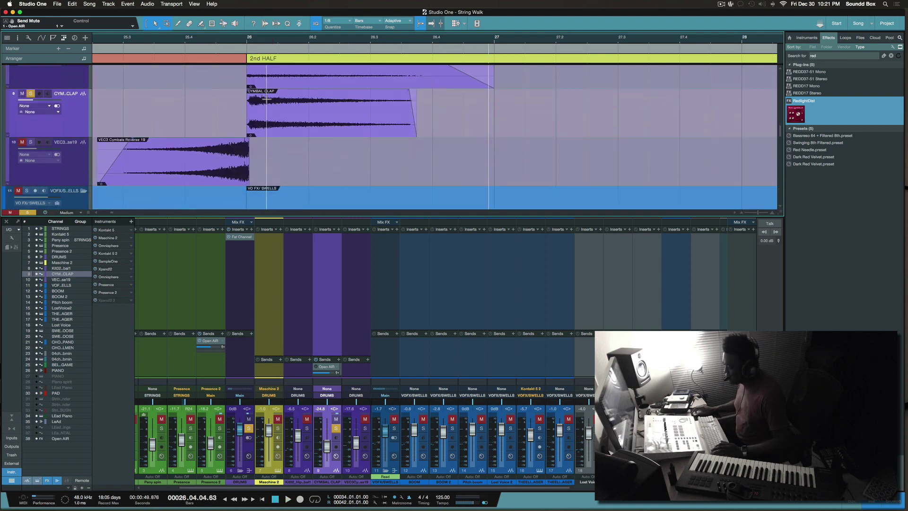
{"action": "left_click", "coordinate": [214, 38]}
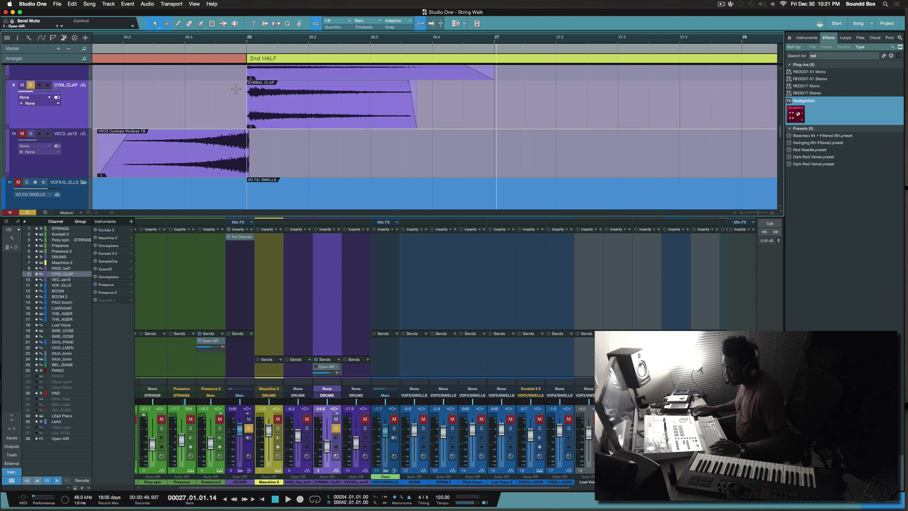
{"action": "left_click", "coordinate": [223, 40]}
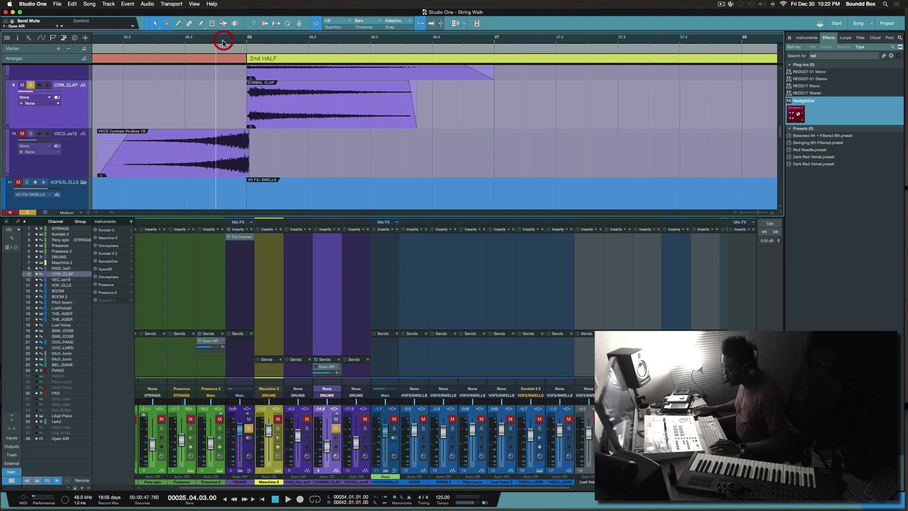
{"action": "left_click", "coordinate": [316, 367]}
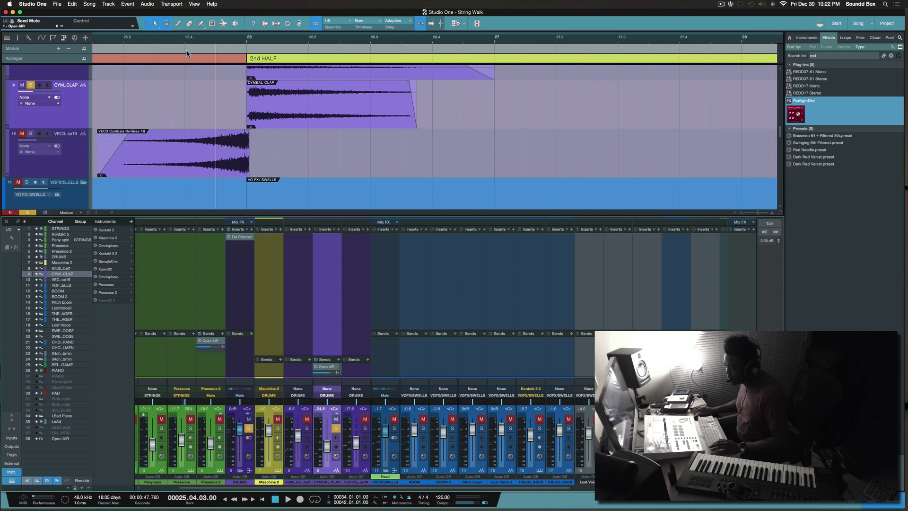
{"action": "key", "text": "space"}
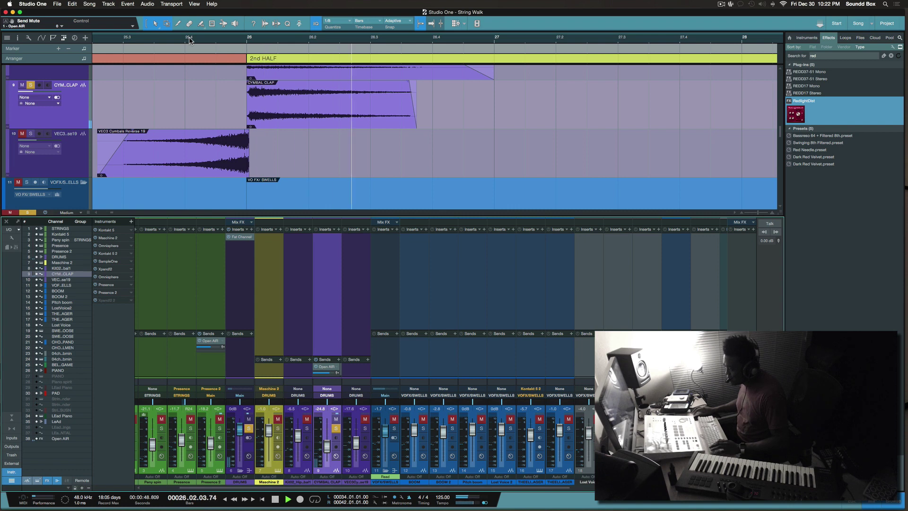
{"action": "key", "text": "space"}
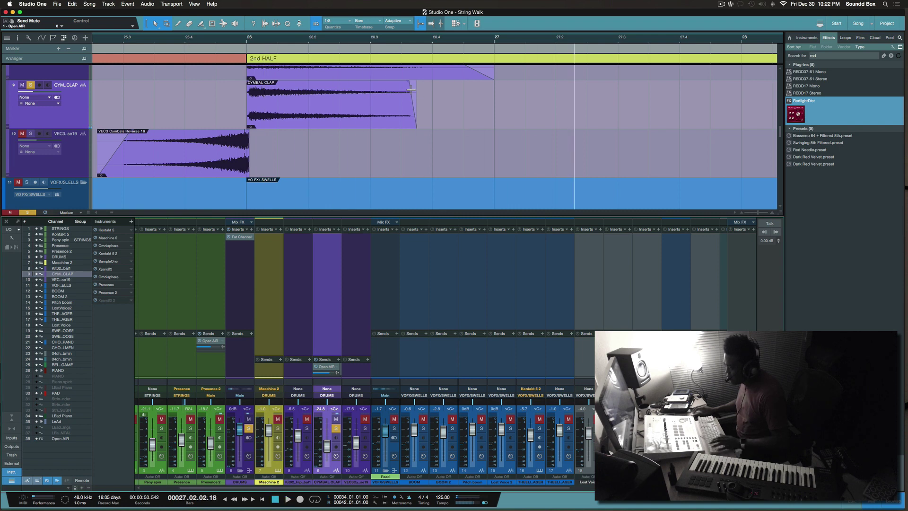
- Lengthen the CYMBAL CLAP event's fade-out to about 316 ms and replay before bar 26
{"action": "left_click_drag", "start_coordinate": [405, 85], "coordinate": [374, 96]}
{"action": "left_click", "coordinate": [228, 40]}
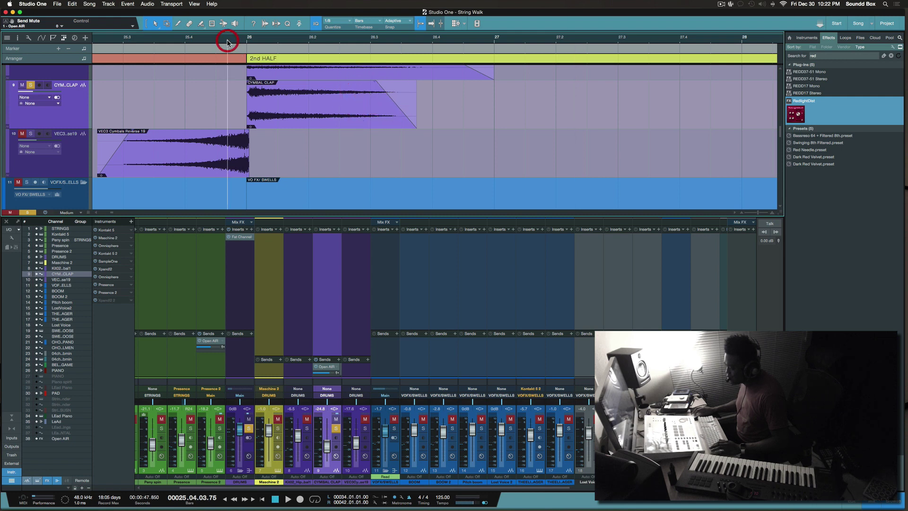
{"action": "key", "text": "space"}
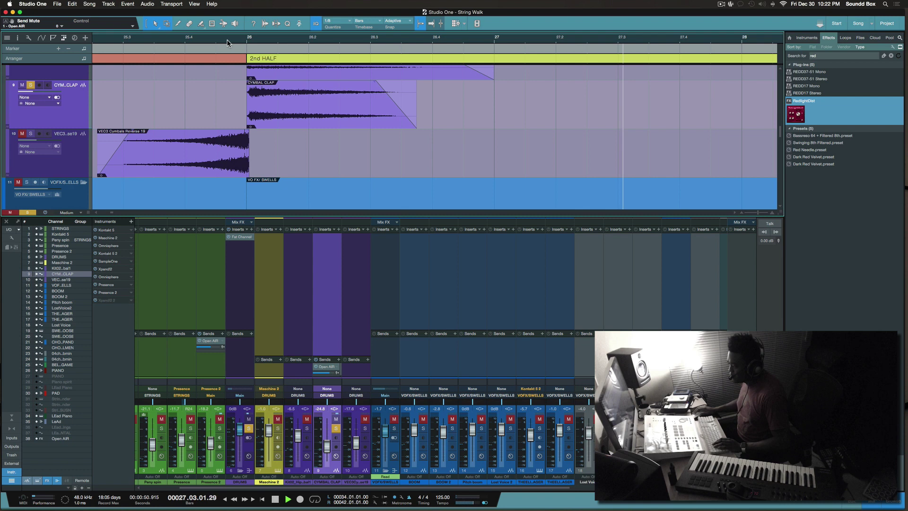
{"action": "key", "text": "space"}
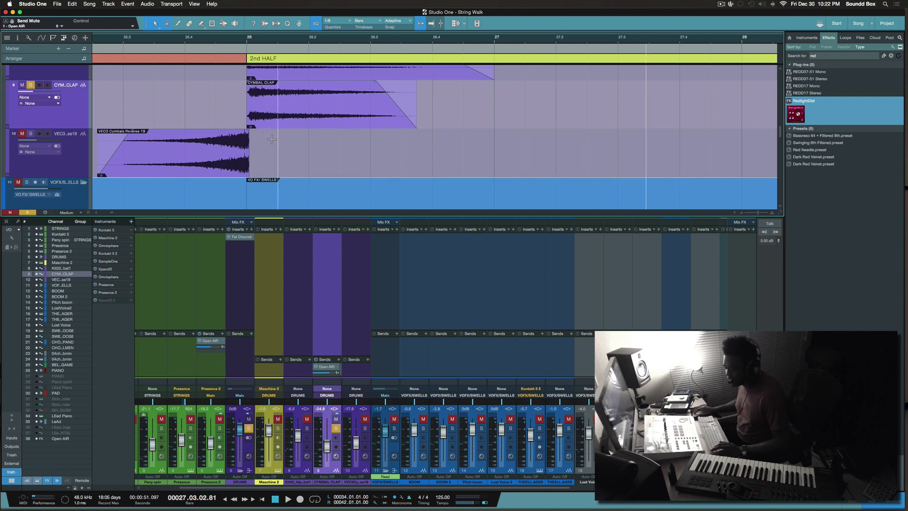
- Open the clap's Open AIR reverb editor, move it aside, and check the presets without changing them
{"action": "double_click", "coordinate": [326, 367]}
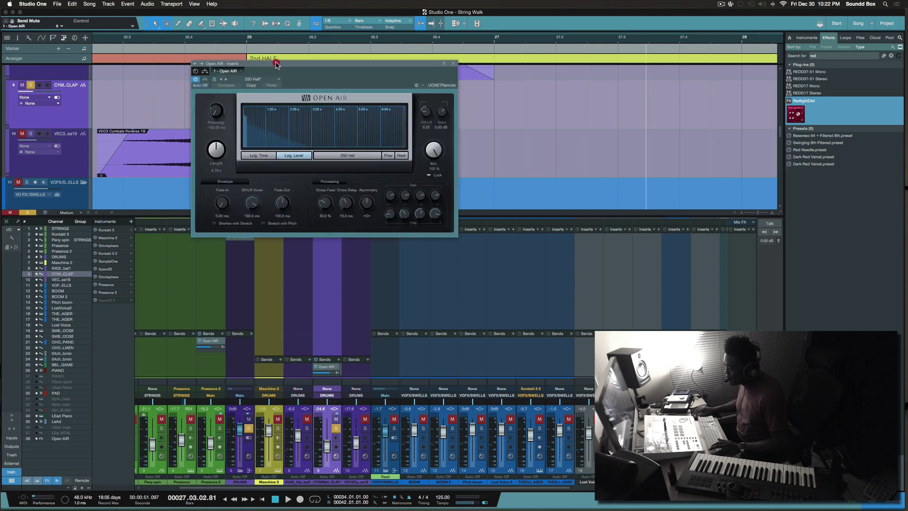
{"action": "left_click_drag", "start_coordinate": [276, 64], "coordinate": [502, 86]}
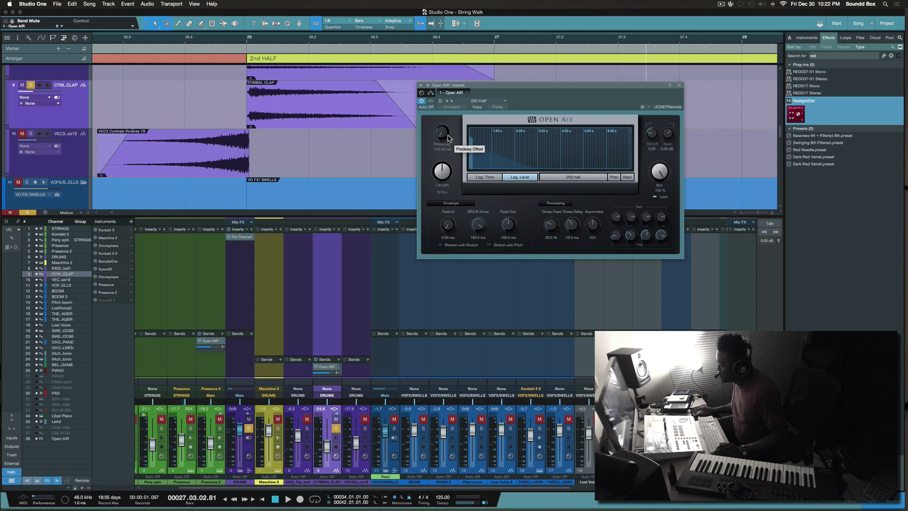
{"action": "left_click", "coordinate": [478, 101]}
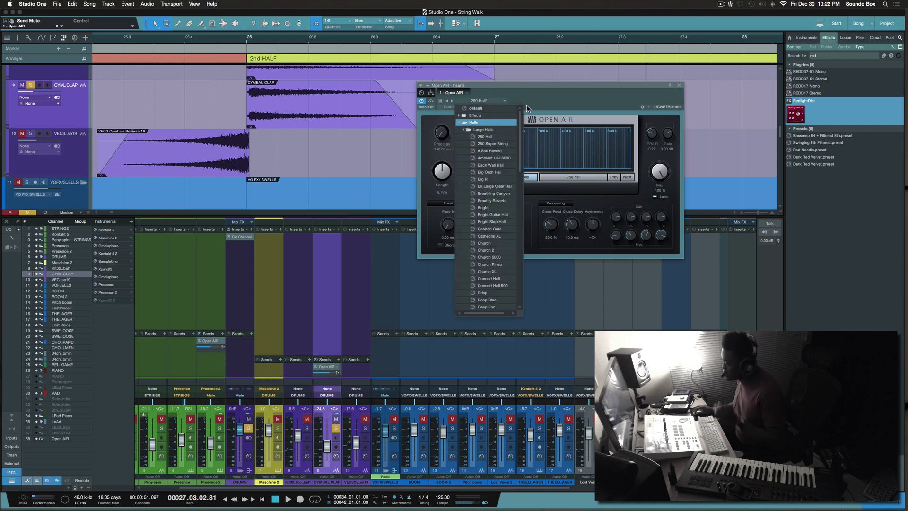
{"action": "left_click", "coordinate": [552, 104]}
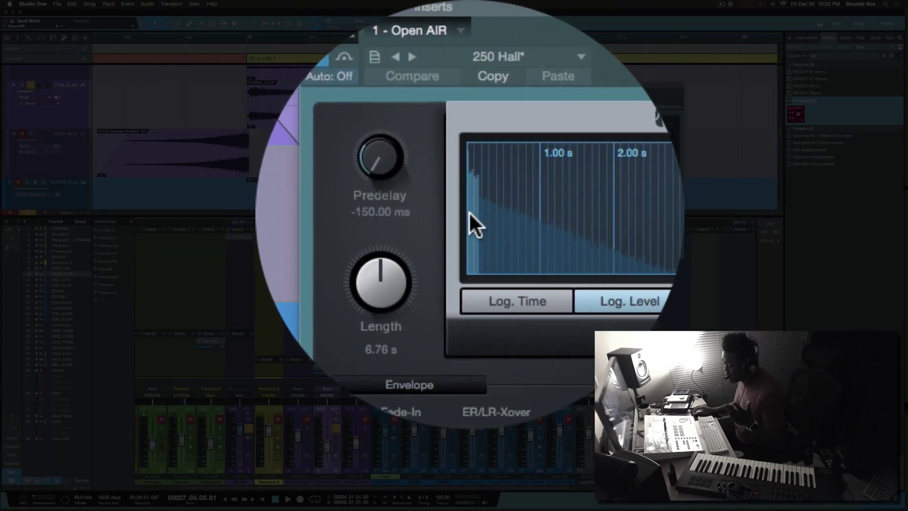
- Try higher predelay values, settle back at -150 ms after auditioning, and close the editor
{"action": "left_click_drag", "start_coordinate": [380, 158], "coordinate": [381, 95]}
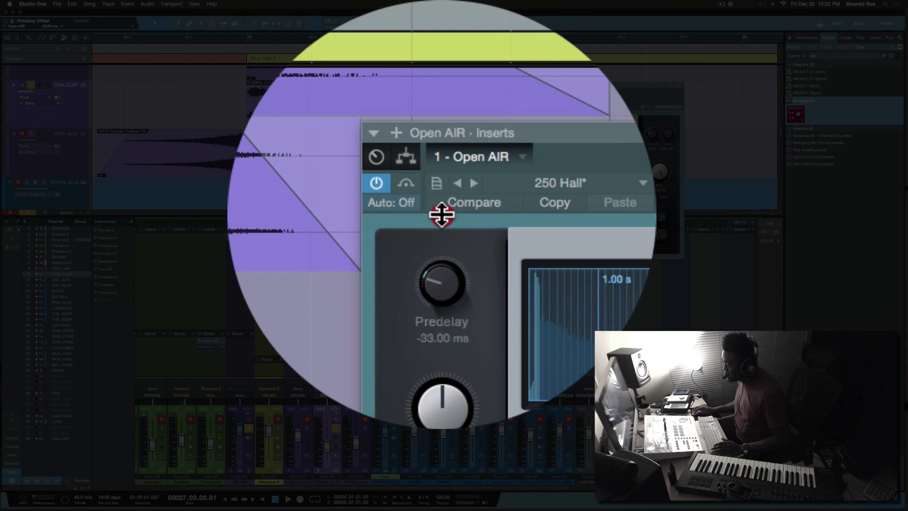
{"action": "left_click_drag", "start_coordinate": [442, 111], "coordinate": [440, 92]}
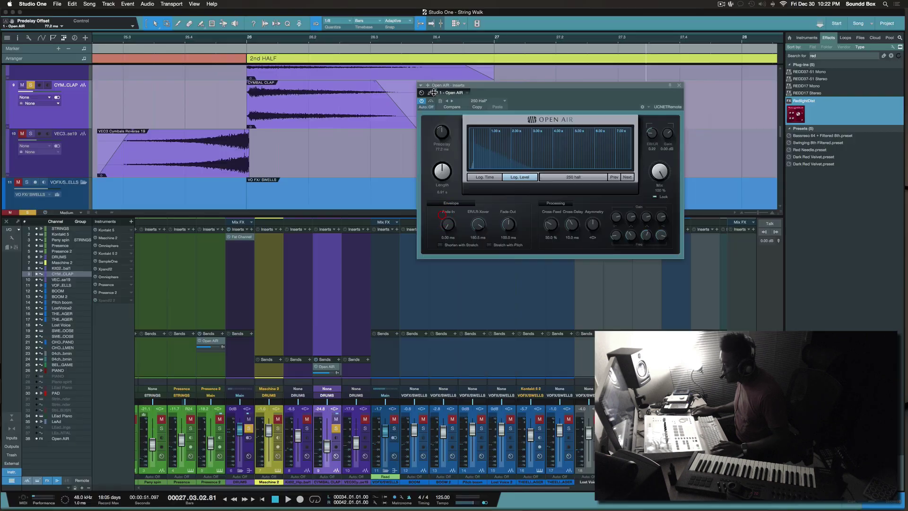
{"action": "left_click", "coordinate": [217, 42]}
{"action": "key", "text": "space"}
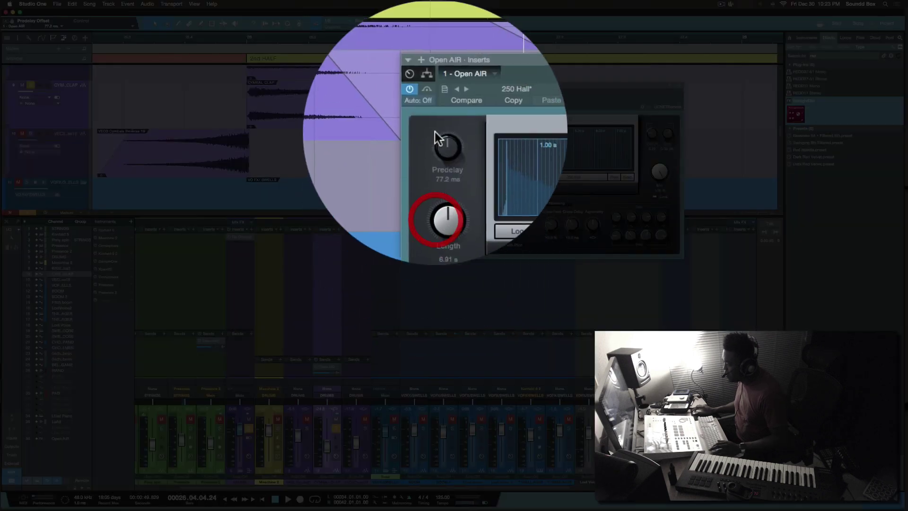
{"action": "left_click_drag", "start_coordinate": [442, 132], "coordinate": [406, 168]}
{"action": "left_click", "coordinate": [230, 43]}
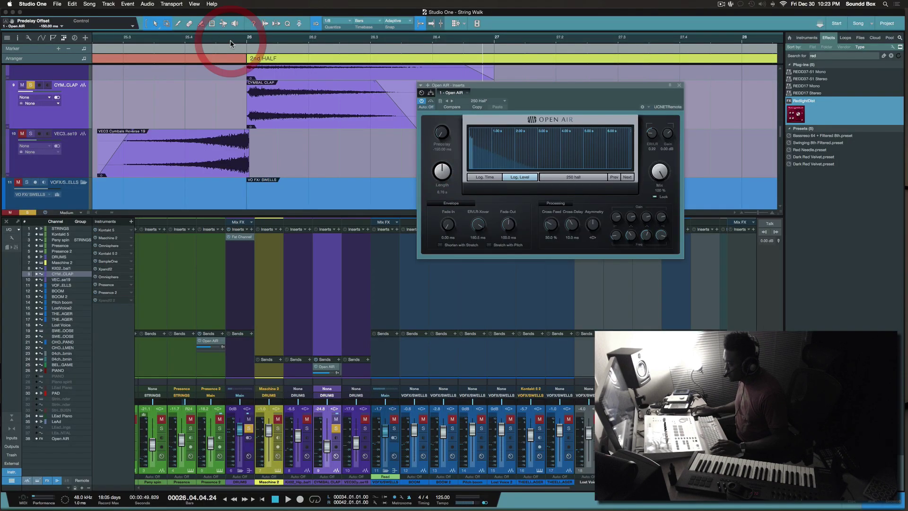
{"action": "key", "text": "space"}
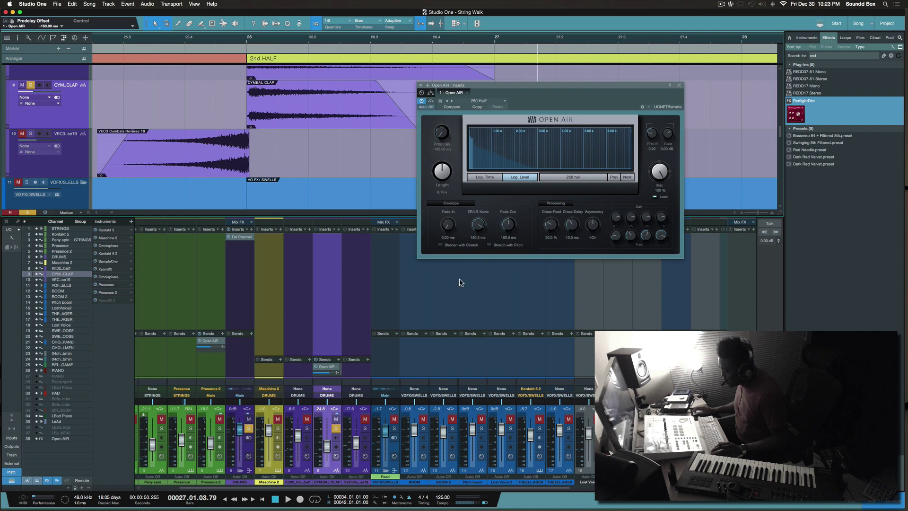
{"action": "left_click", "coordinate": [679, 85]}
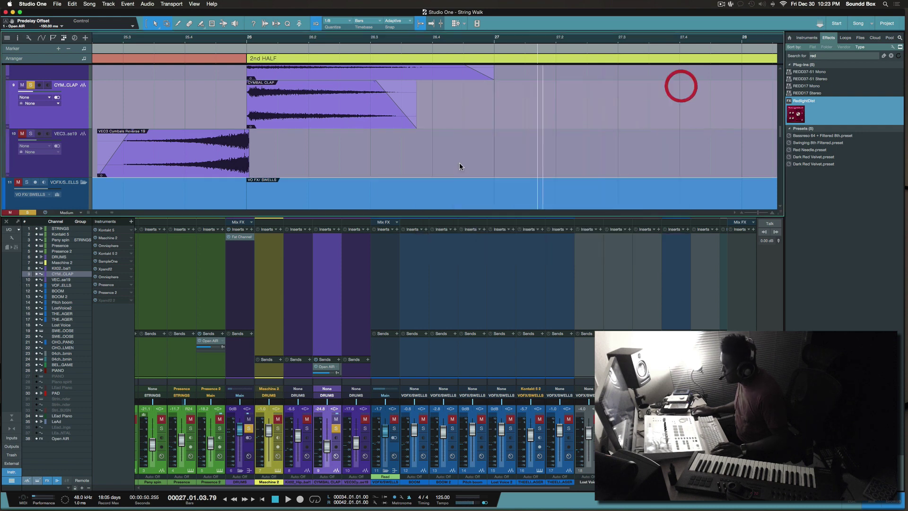
- Zoom out, solo LEad ACCIDENTAL during playback, and open its RedlightDist insert
{"action": "key", "text": "shift+z"}
{"action": "scroll", "coordinate": [312, 173], "scroll_direction": "right", "scroll_amount": 10}
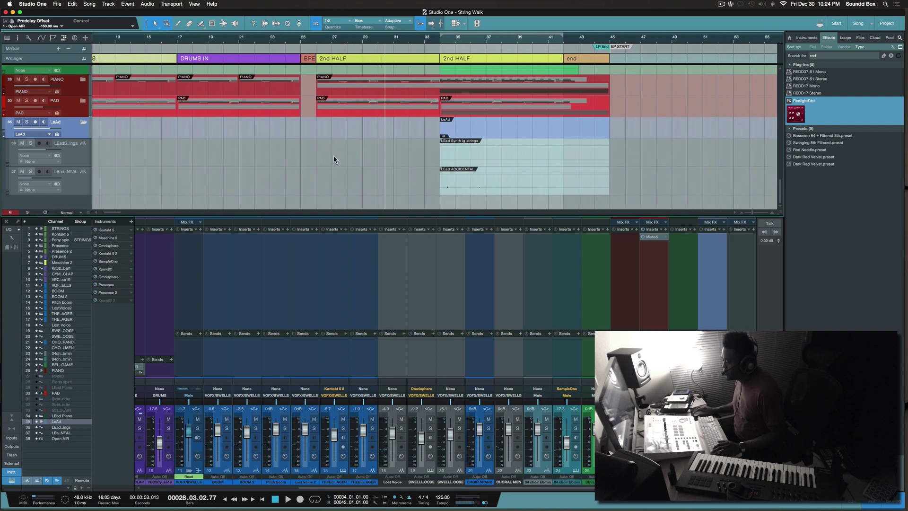
{"action": "left_click", "coordinate": [80, 185]}
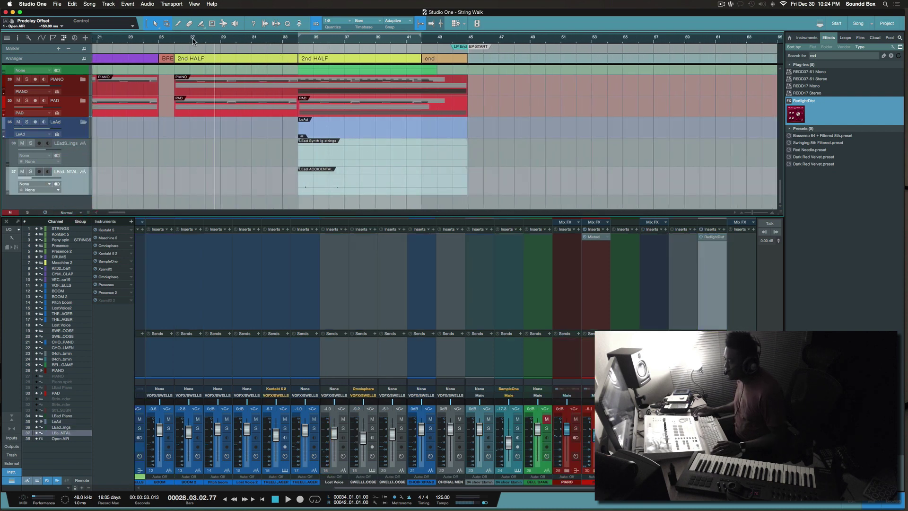
{"action": "key", "text": "space"}
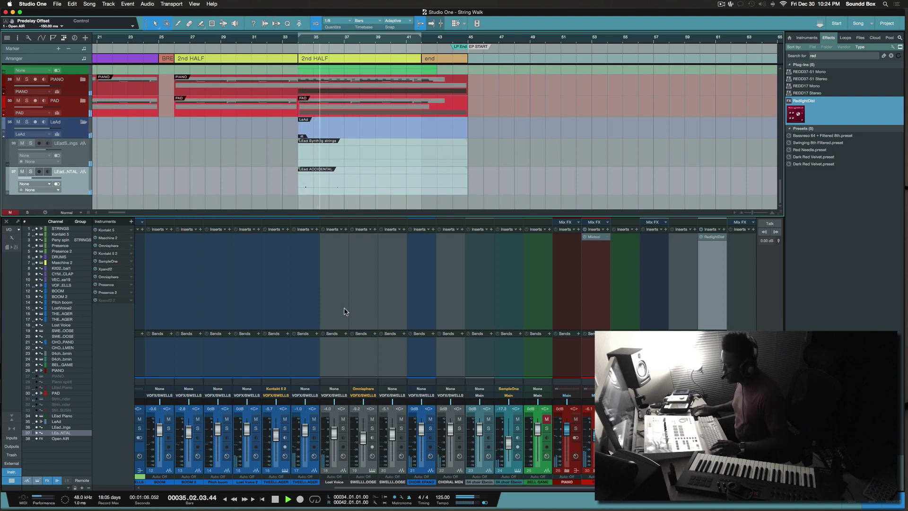
{"action": "left_click", "coordinate": [30, 171]}
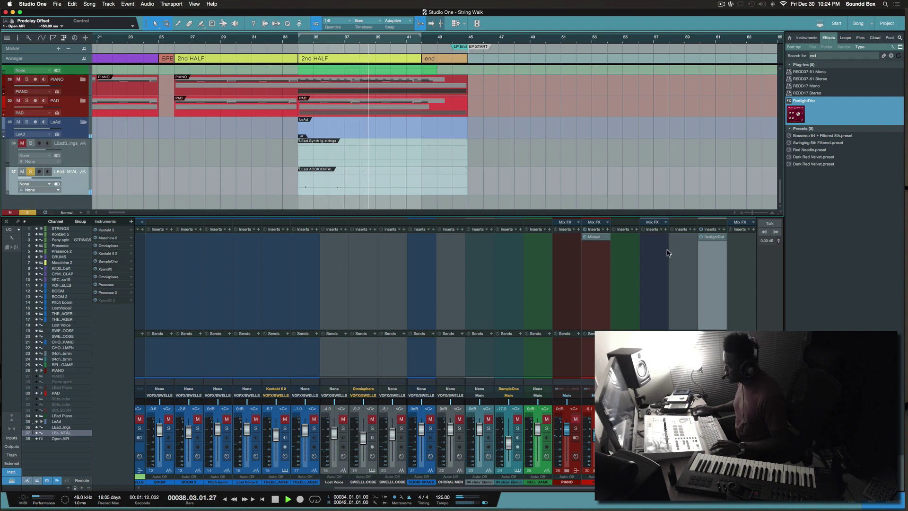
{"action": "left_click", "coordinate": [715, 237]}
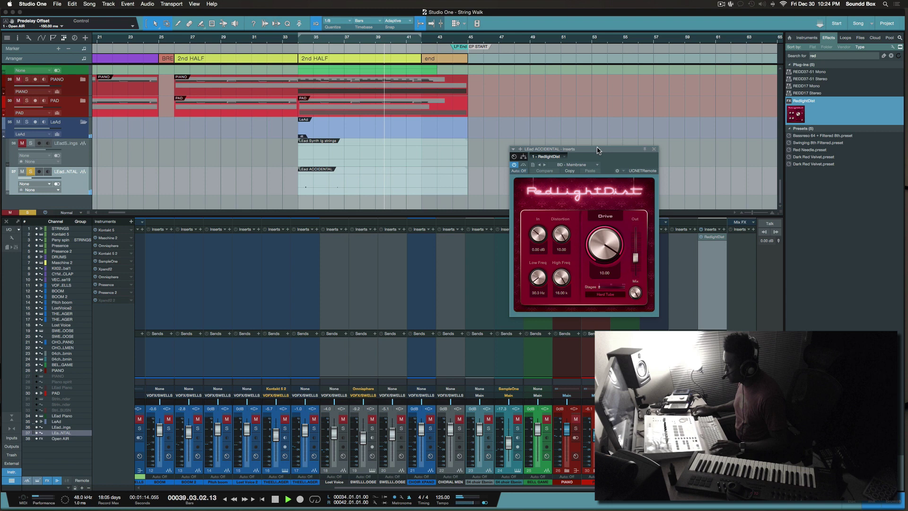
- Move the RedlightDist window aside and compare the part with the distortion bypassed and on
{"action": "left_click_drag", "start_coordinate": [597, 150], "coordinate": [637, 51]}
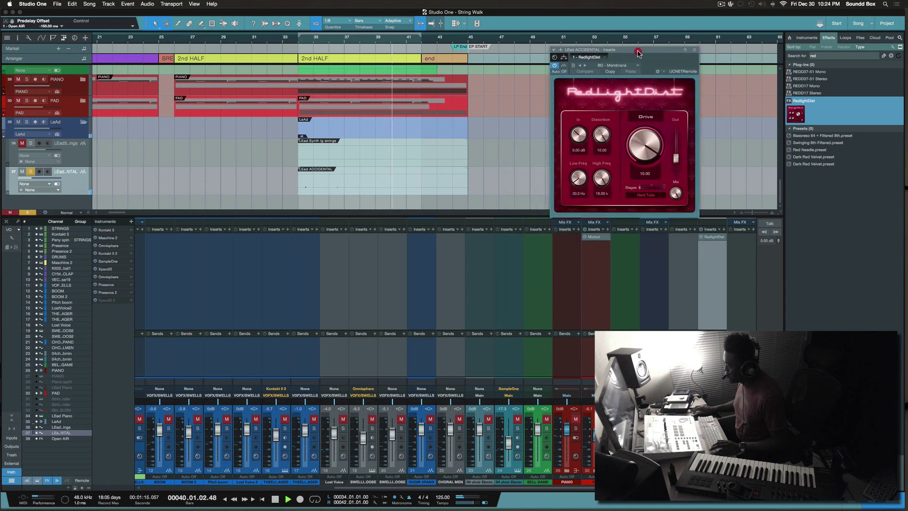
{"action": "left_click", "coordinate": [555, 66]}
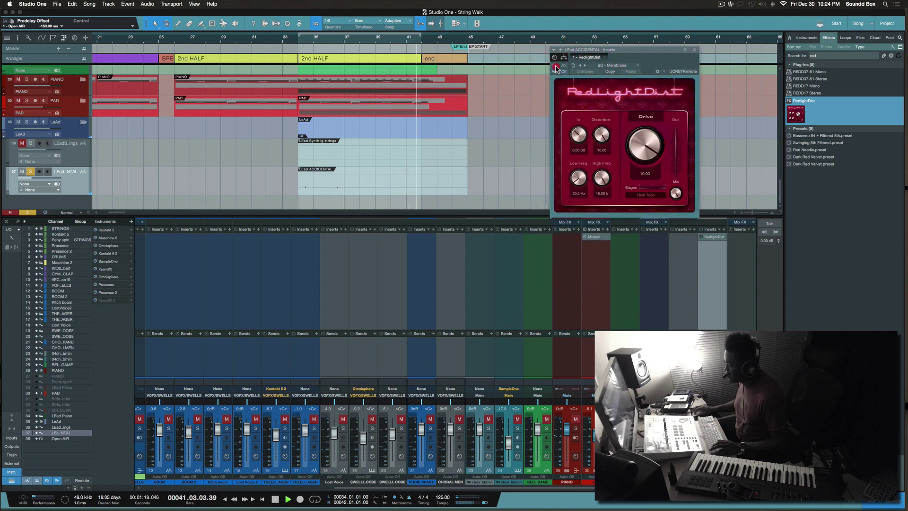
{"action": "left_click", "coordinate": [556, 66]}
{"action": "key", "text": "space"}
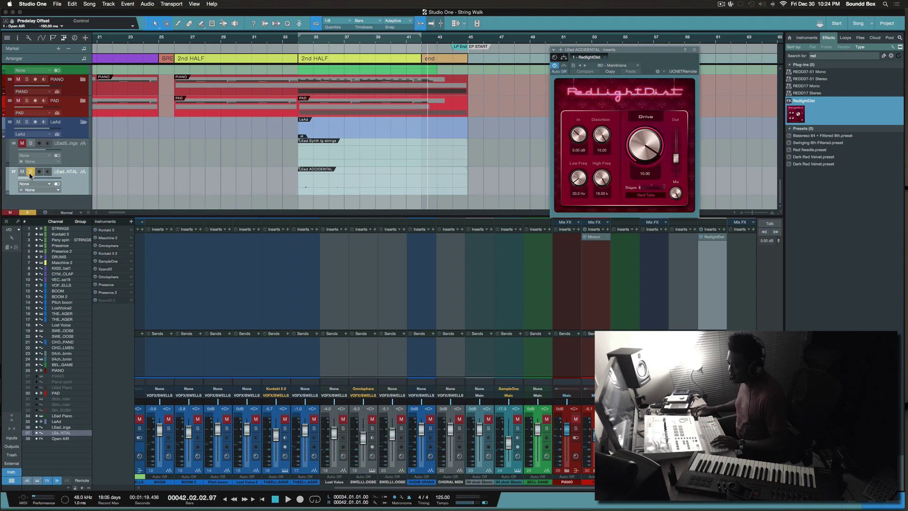
- Restart playback from bar 34 and also solo the LEad Synth lg strings track
{"action": "key", "text": "space"}
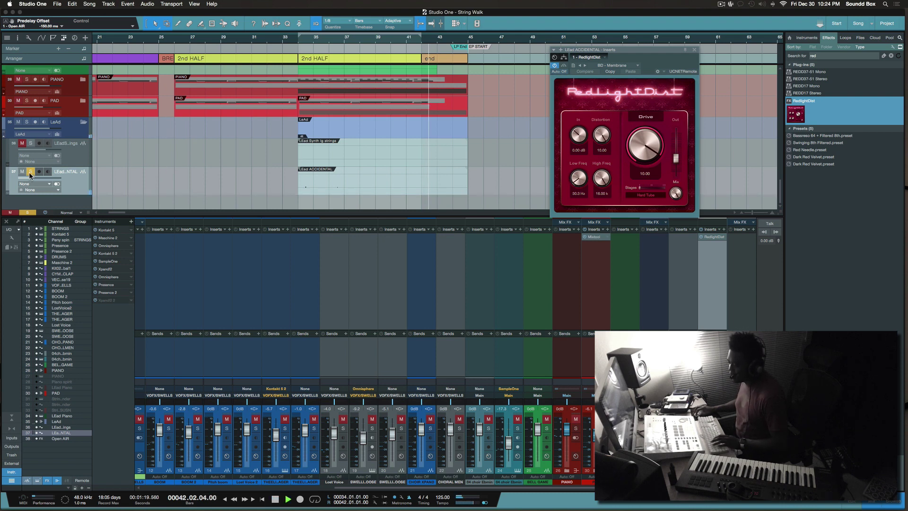
{"action": "left_click", "coordinate": [296, 45]}
{"action": "left_click", "coordinate": [32, 143]}
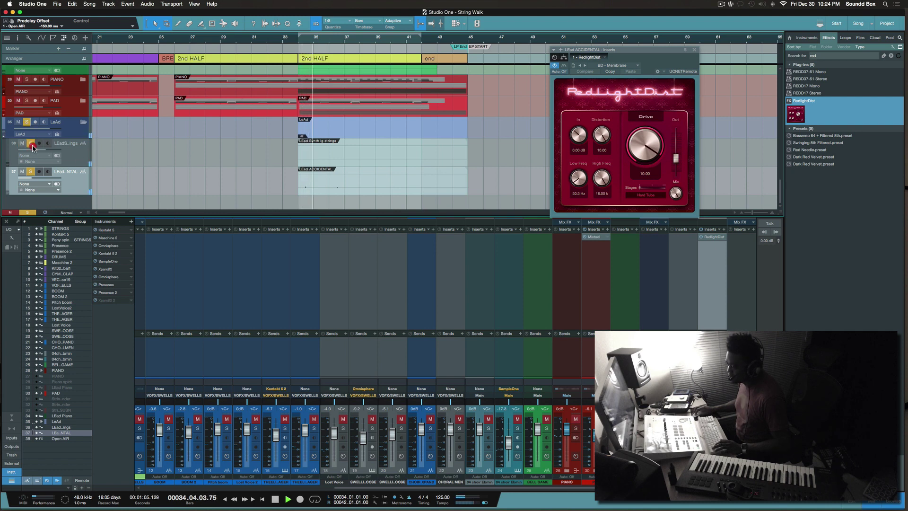
- Expand the PIANO folder, unmute and solo Piano spirit, and solo LEad Piano
{"action": "left_click", "coordinate": [74, 157]}
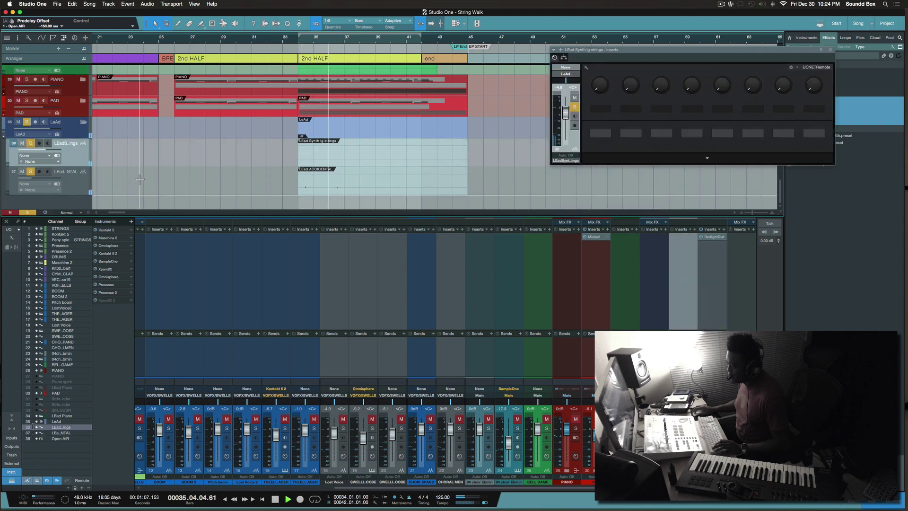
{"action": "scroll", "coordinate": [40, 165], "scroll_direction": "up", "scroll_amount": 1}
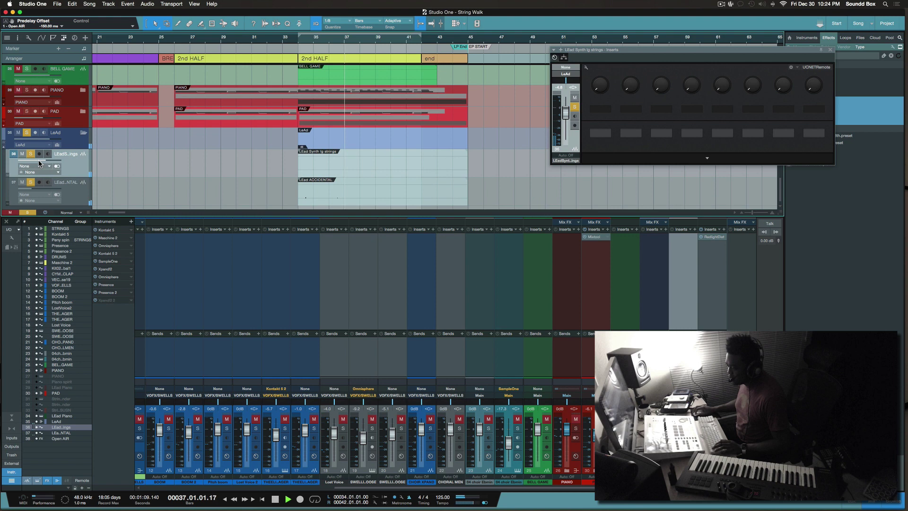
{"action": "left_click", "coordinate": [83, 98]}
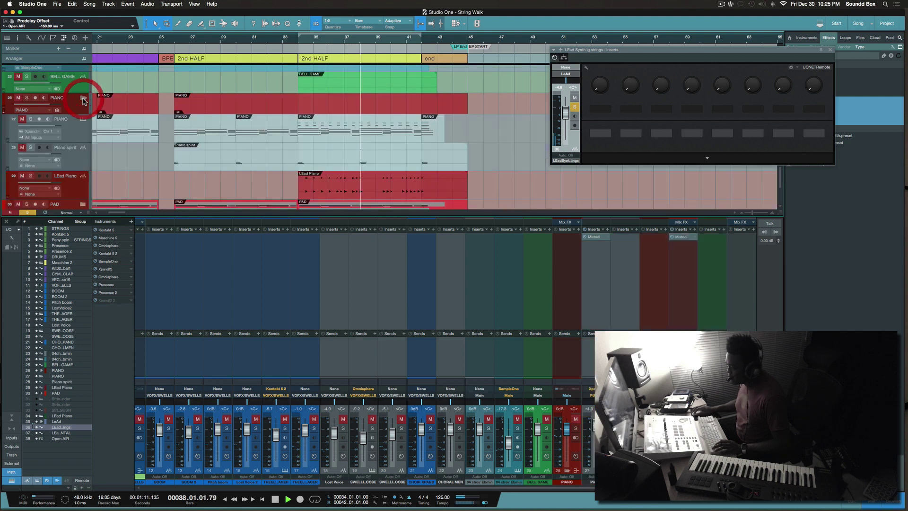
{"action": "scroll", "coordinate": [38, 128], "scroll_direction": "down", "scroll_amount": 2}
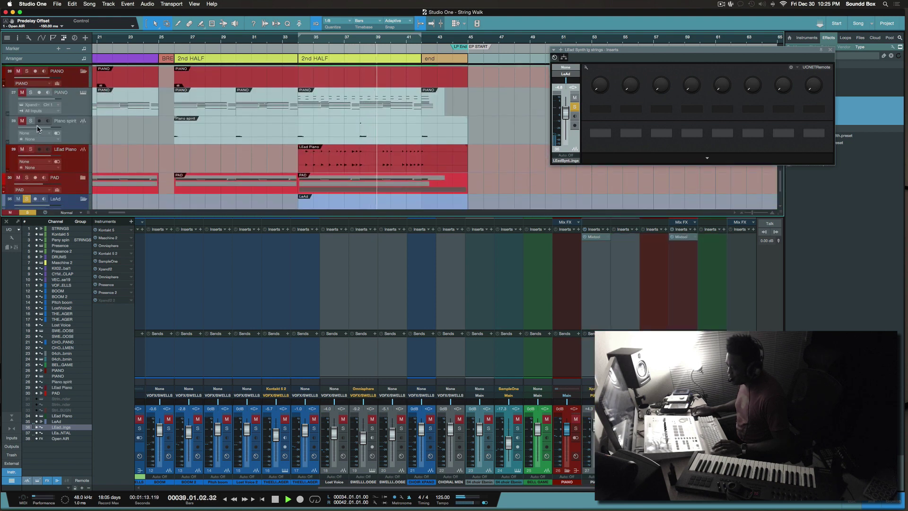
{"action": "left_click", "coordinate": [21, 121]}
{"action": "left_click", "coordinate": [31, 121]}
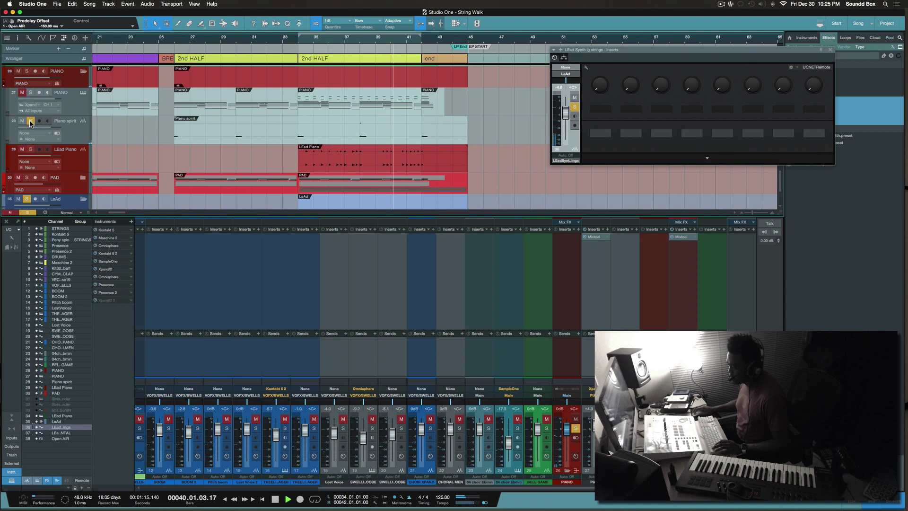
{"action": "left_click", "coordinate": [30, 149]}
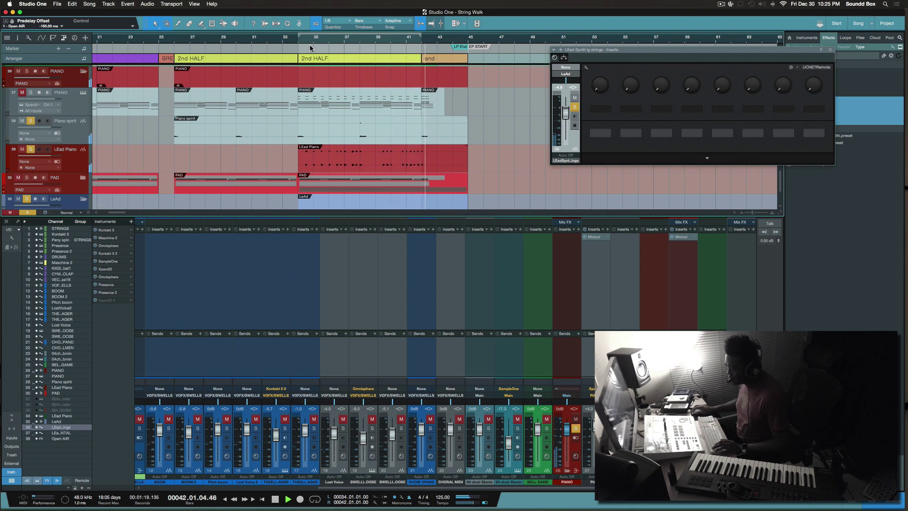
- Unmute and solo the PIANO track, then set the playhead to bar 26
{"action": "left_click", "coordinate": [295, 38]}
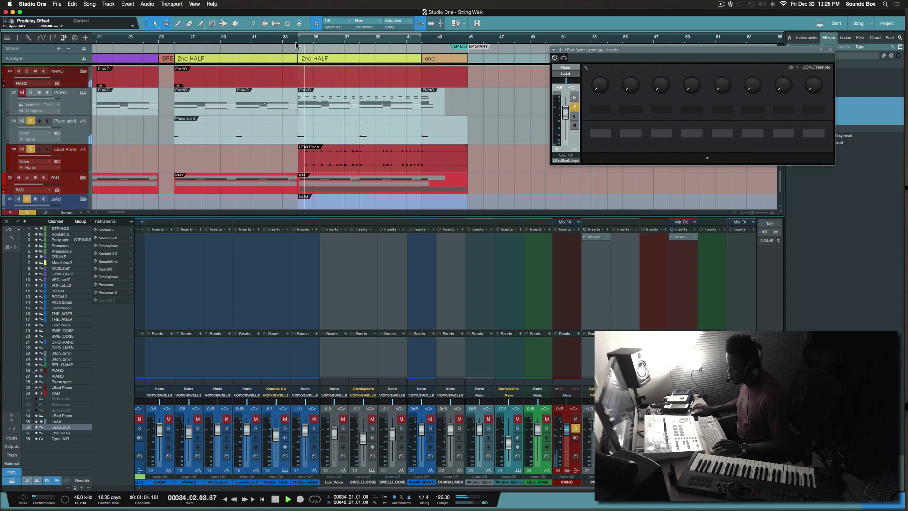
{"action": "scroll", "coordinate": [282, 77], "scroll_direction": "down", "scroll_amount": 2}
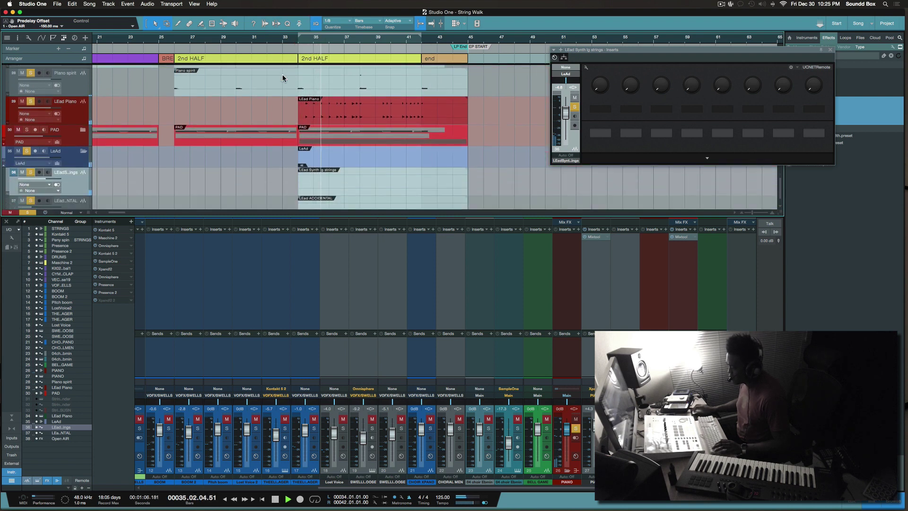
{"action": "scroll", "coordinate": [283, 77], "scroll_direction": "down", "scroll_amount": 1}
{"action": "scroll", "coordinate": [282, 77], "scroll_direction": "up", "scroll_amount": 3}
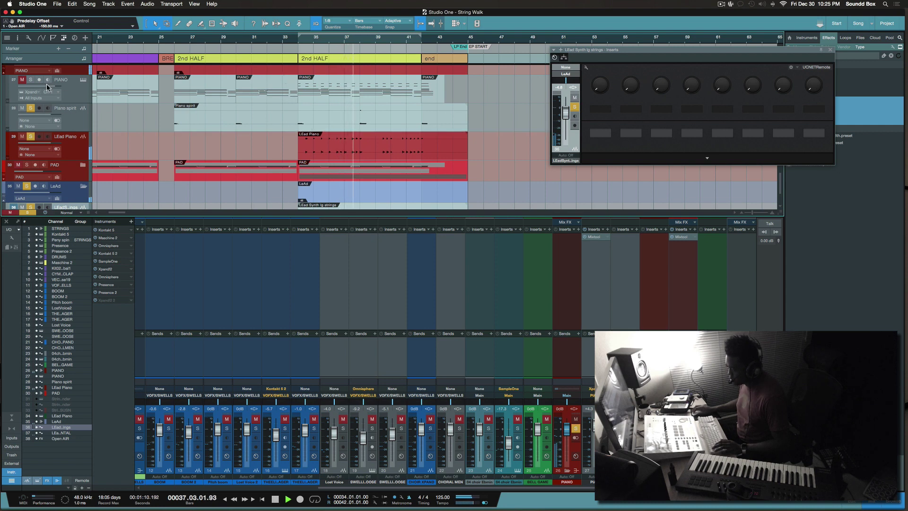
{"action": "left_click", "coordinate": [21, 79]}
{"action": "left_click", "coordinate": [30, 80]}
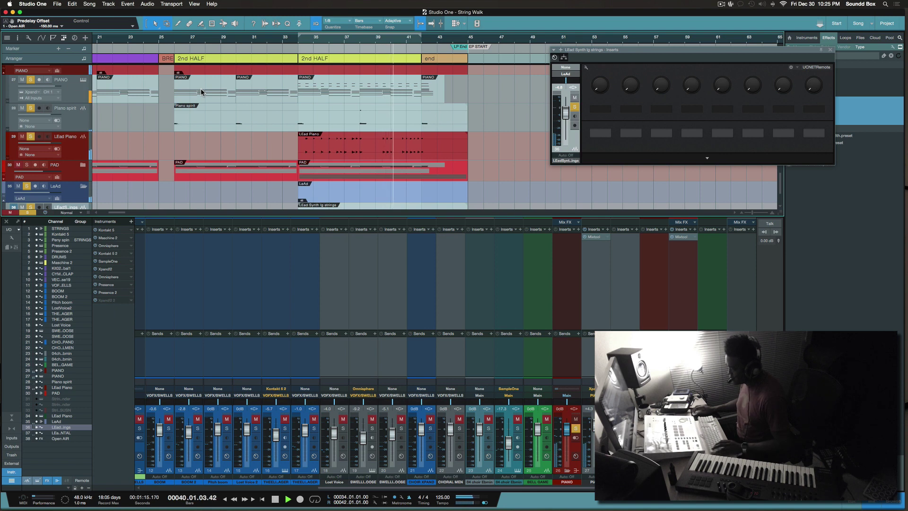
{"action": "left_click", "coordinate": [174, 41]}
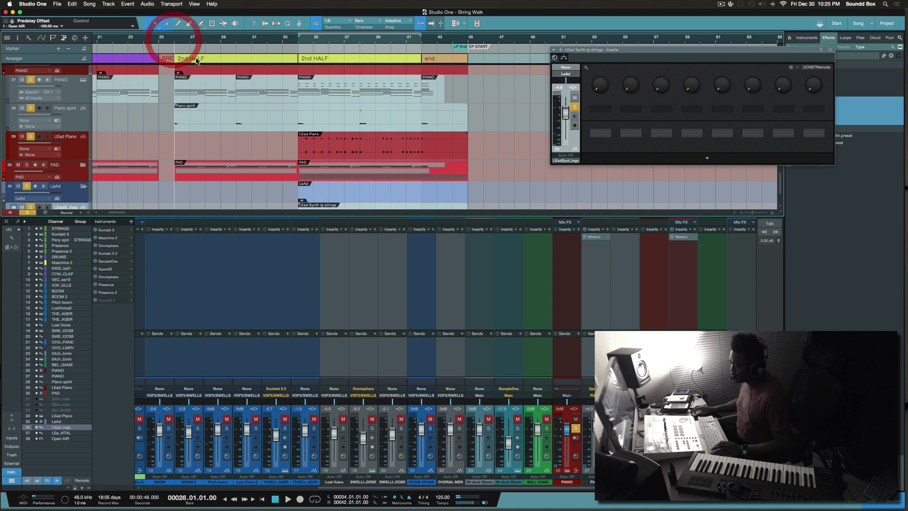
- Zoom in, unsolo Piano spirit and LEad Piano, and play the PIANO part from bar 26
{"action": "left_click", "coordinate": [79, 97]}
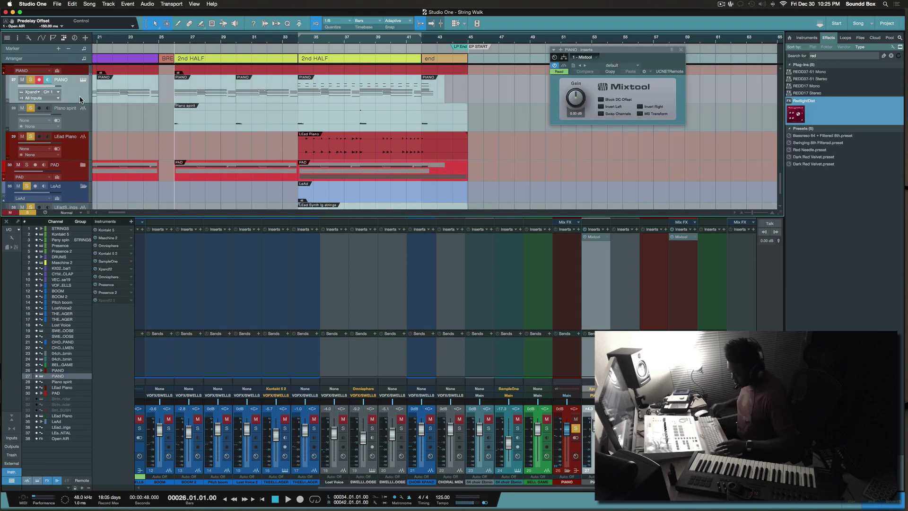
{"action": "key", "text": "shift+e"}
{"action": "key", "text": "e"}
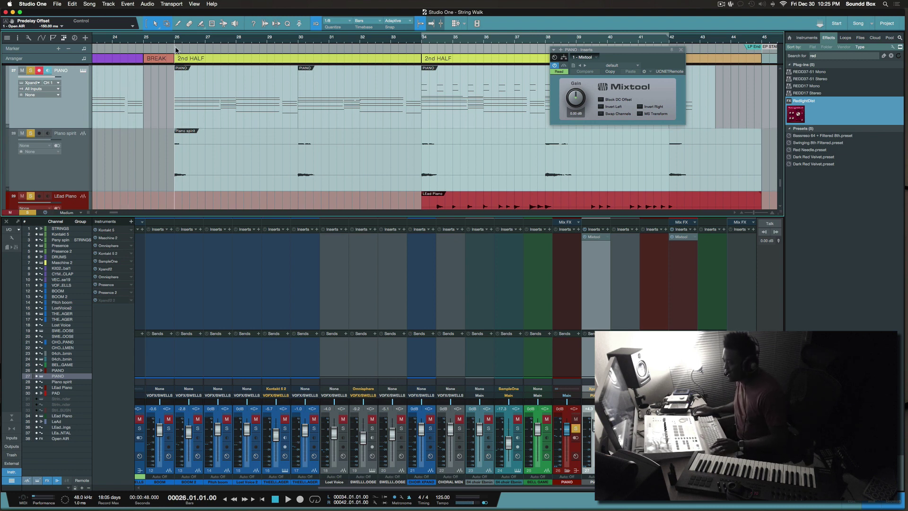
{"action": "left_click", "coordinate": [26, 213]}
{"action": "left_click", "coordinate": [30, 70]}
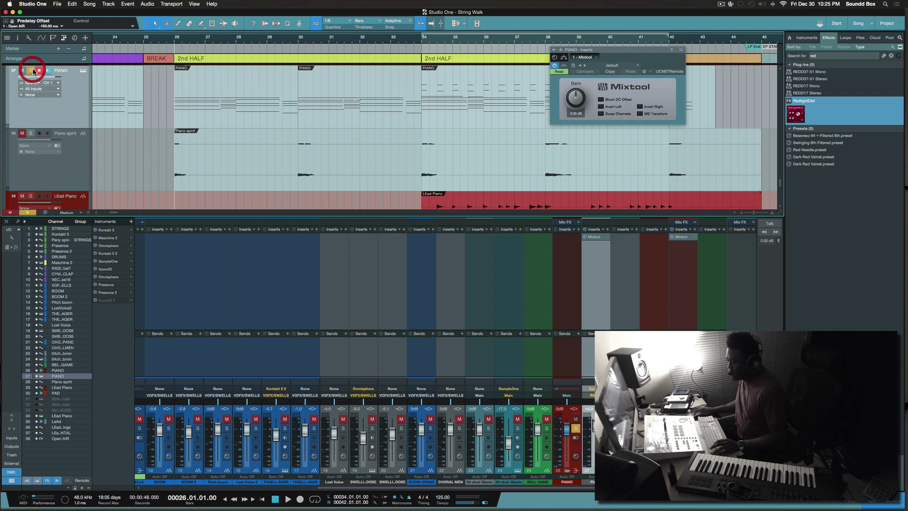
{"action": "left_click", "coordinate": [173, 38]}
{"action": "key", "text": "space"}
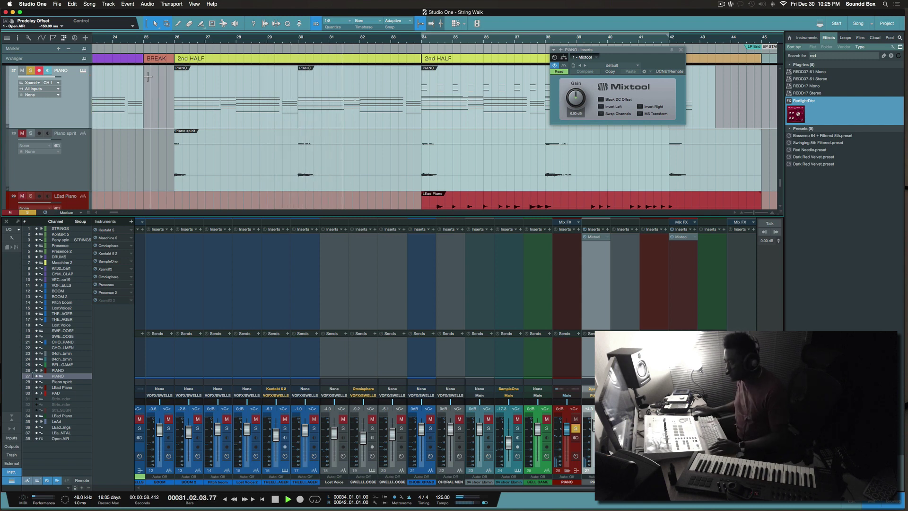
{"action": "key", "text": "space"}
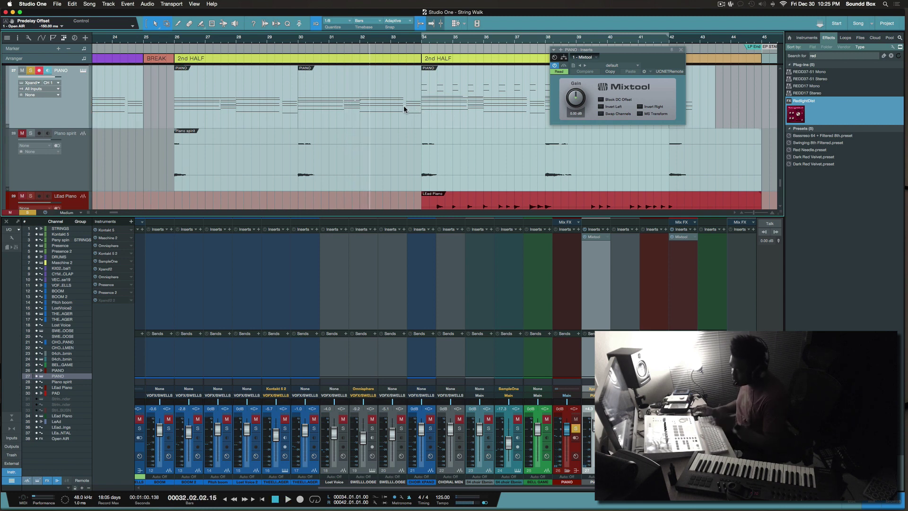
- Show the PIANO track's Gain automation and zoom in around bar 34
{"action": "scroll", "coordinate": [404, 108], "scroll_direction": "up", "scroll_amount": 2}
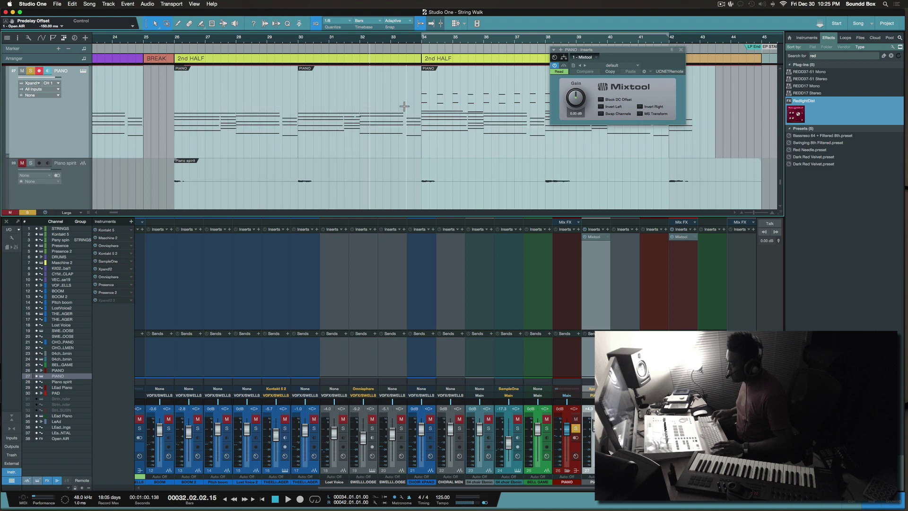
{"action": "key", "text": "a"}
{"action": "key", "text": "e"}
{"action": "key", "text": "e"}
{"action": "key", "text": "e"}
{"action": "key", "text": "e"}
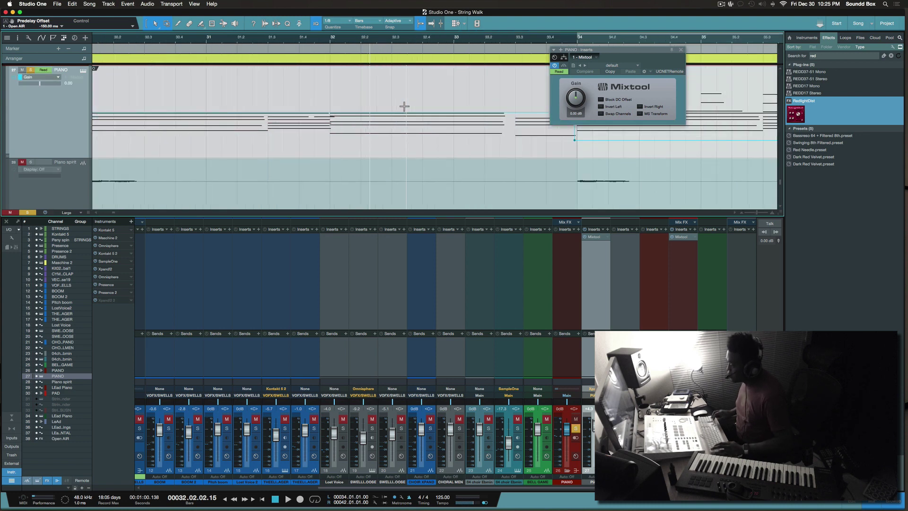
{"action": "scroll", "coordinate": [404, 106], "scroll_direction": "right", "scroll_amount": 5}
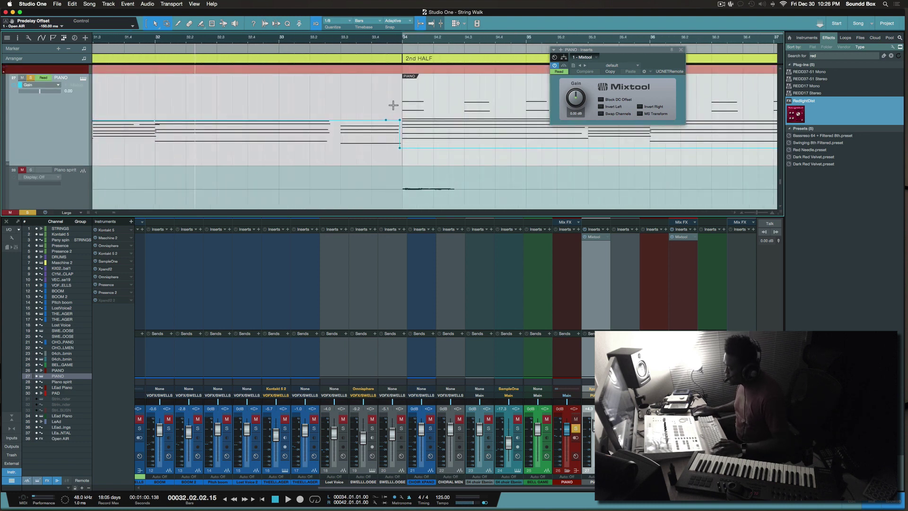
{"action": "left_click", "coordinate": [63, 141]}
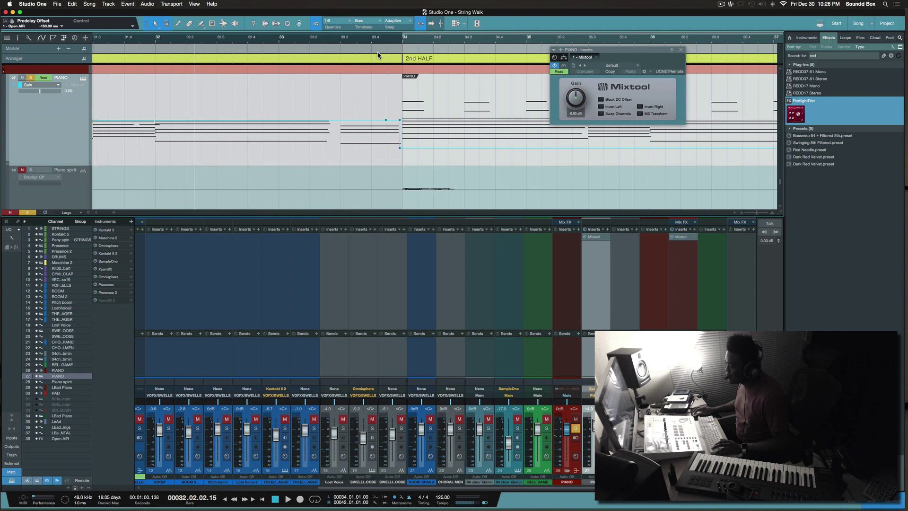
{"action": "scroll", "coordinate": [328, 136], "scroll_direction": "right", "scroll_amount": 3}
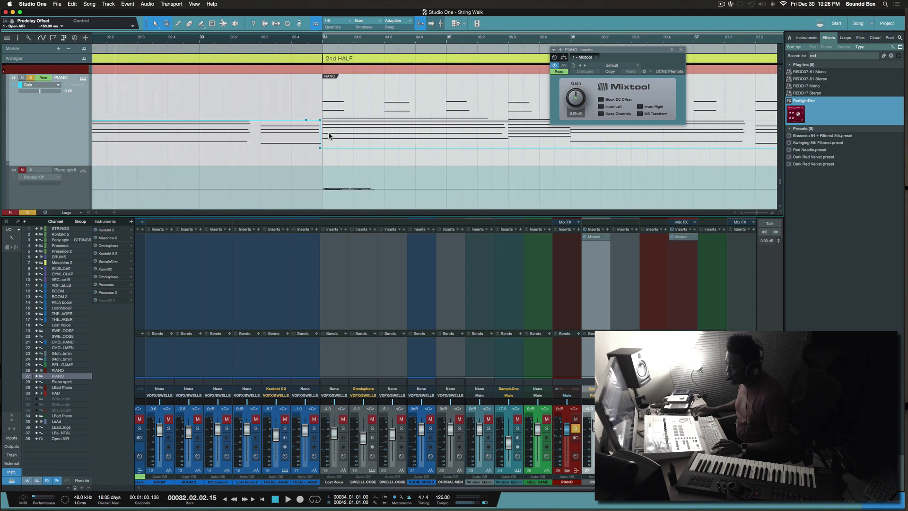
- Open the PIANO part in the note editor, enlarge the velocity lane, and show the part from bar 34
{"action": "double_click", "coordinate": [363, 127]}
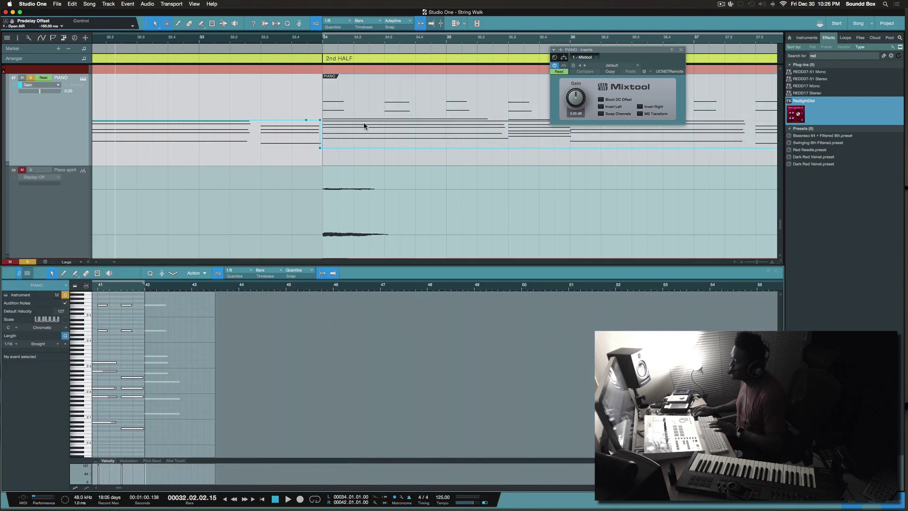
{"action": "scroll", "coordinate": [261, 340], "scroll_direction": "left", "scroll_amount": 5}
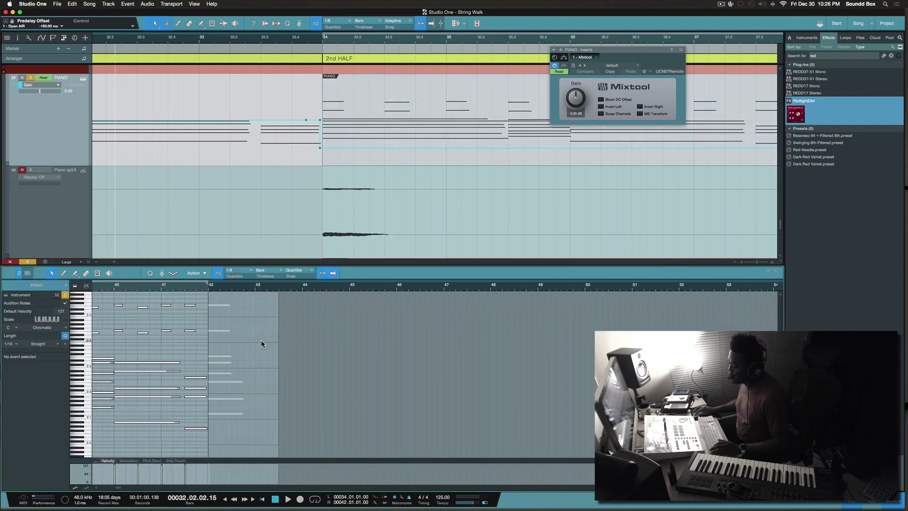
{"action": "left_click", "coordinate": [260, 144]}
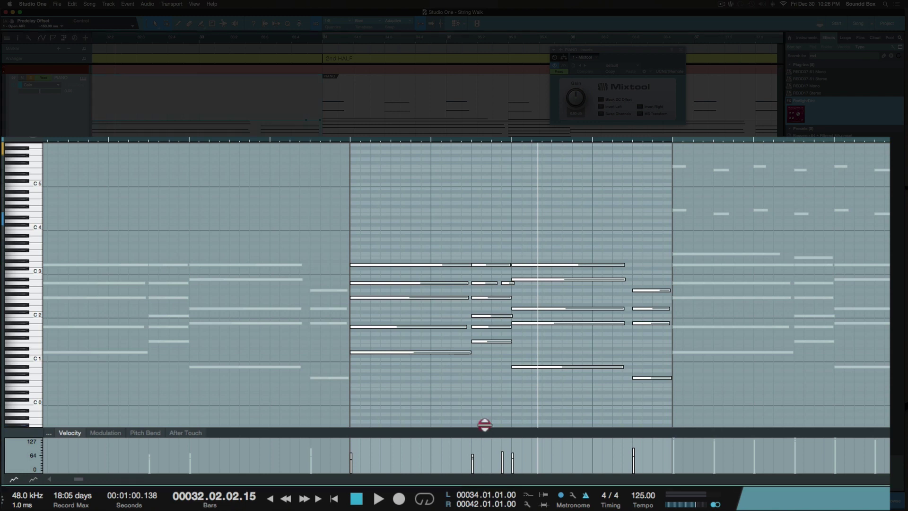
{"action": "left_click_drag", "start_coordinate": [484, 429], "coordinate": [487, 316]}
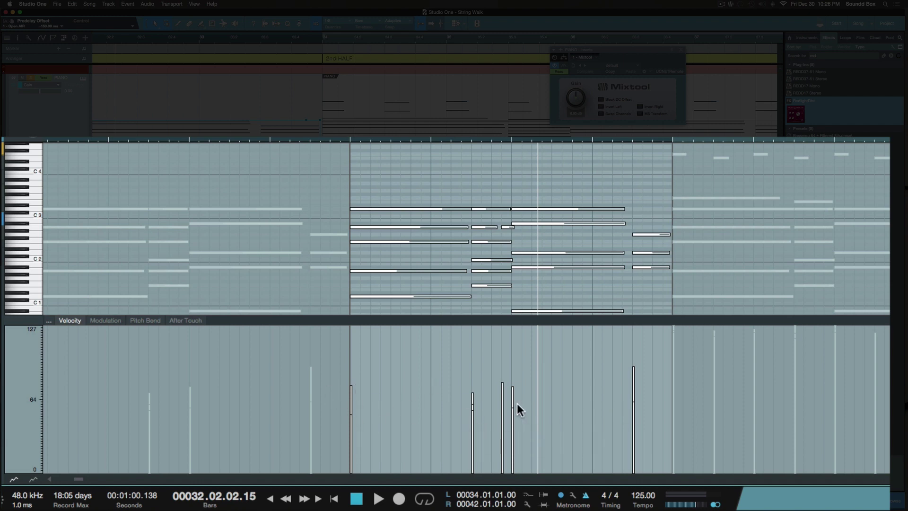
{"action": "scroll", "coordinate": [518, 403], "scroll_direction": "right", "scroll_amount": 10}
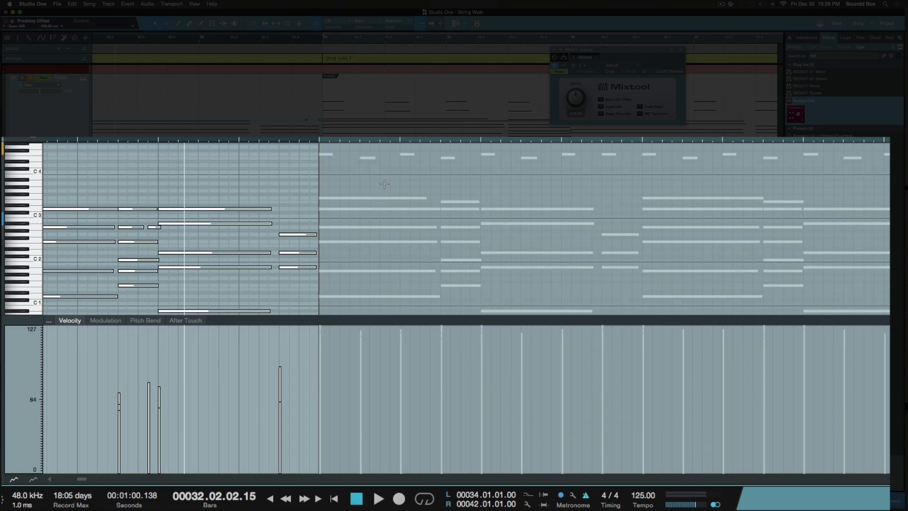
{"action": "left_click", "coordinate": [335, 86]}
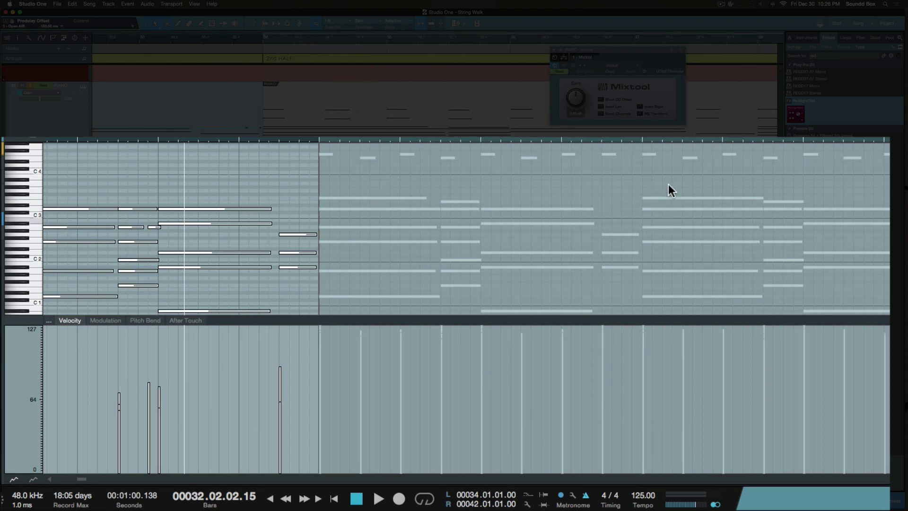
{"action": "left_click", "coordinate": [657, 196]}
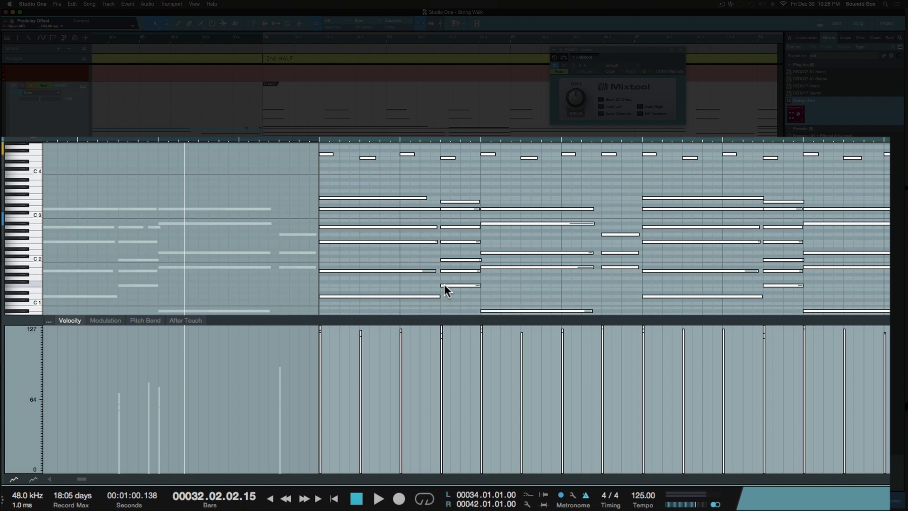
{"action": "scroll", "coordinate": [444, 284], "scroll_direction": "right", "scroll_amount": 3}
{"action": "scroll", "coordinate": [444, 284], "scroll_direction": "left", "scroll_amount": 1}
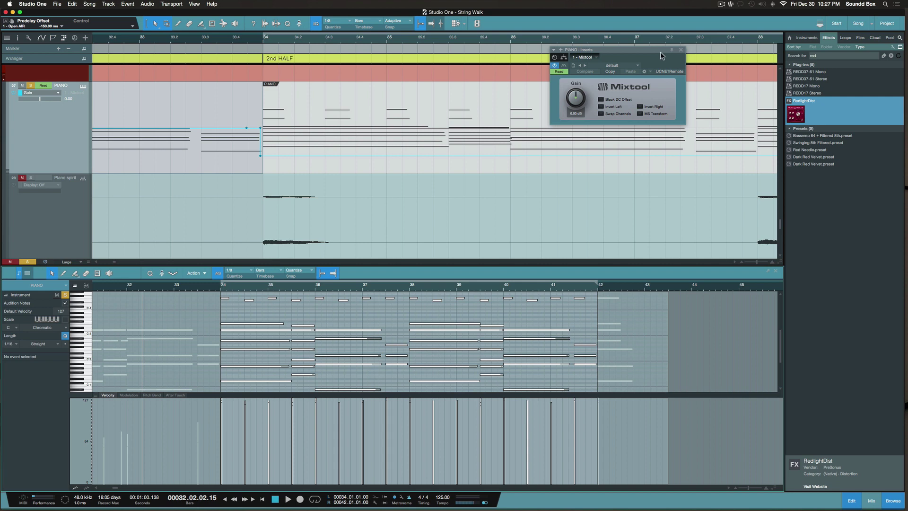
{"action": "left_click_drag", "start_coordinate": [661, 56], "coordinate": [711, 88]}
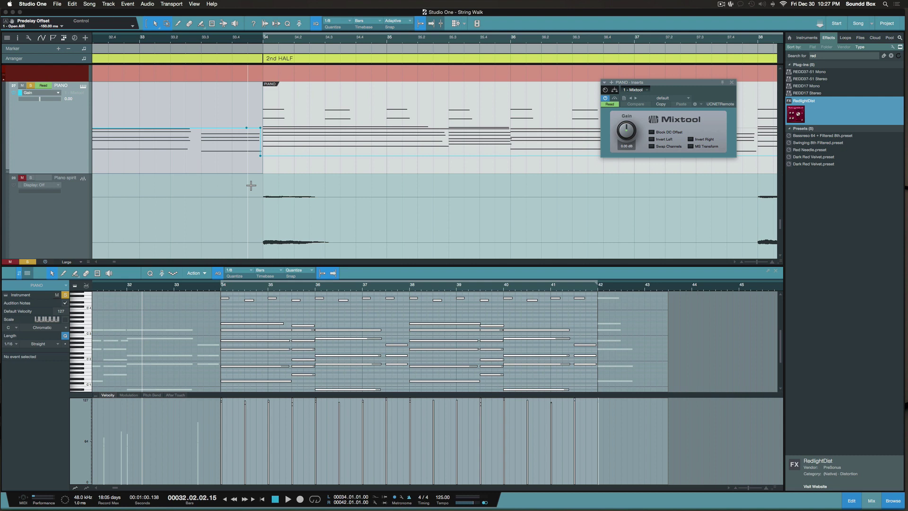
{"action": "key", "text": "space"}
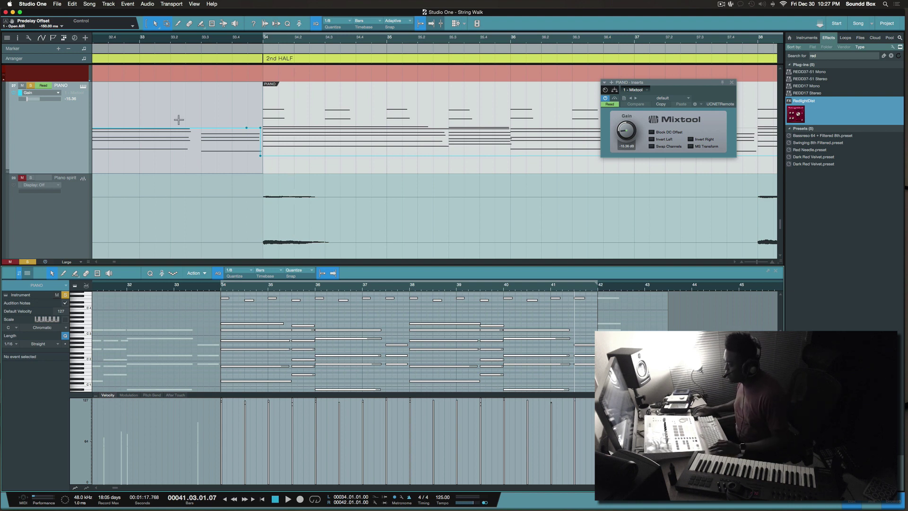
{"action": "left_click", "coordinate": [233, 36]}
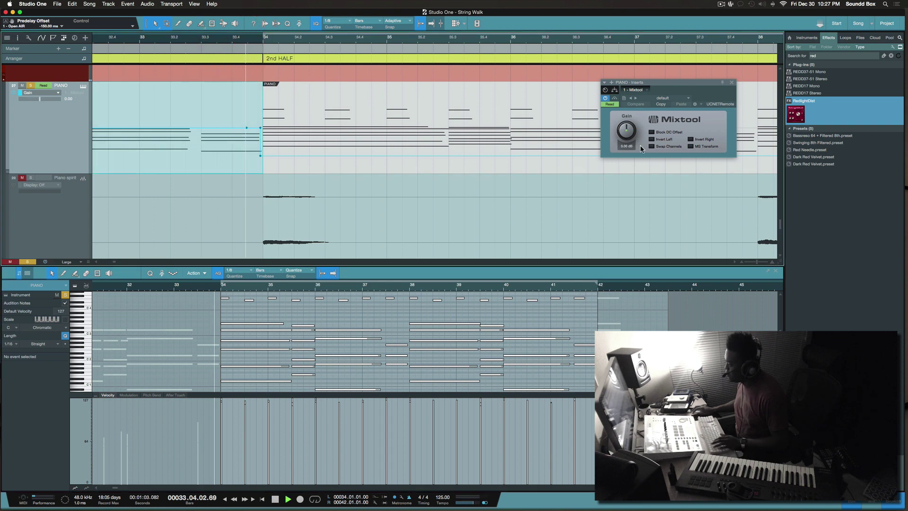
{"action": "left_click", "coordinate": [628, 138]}
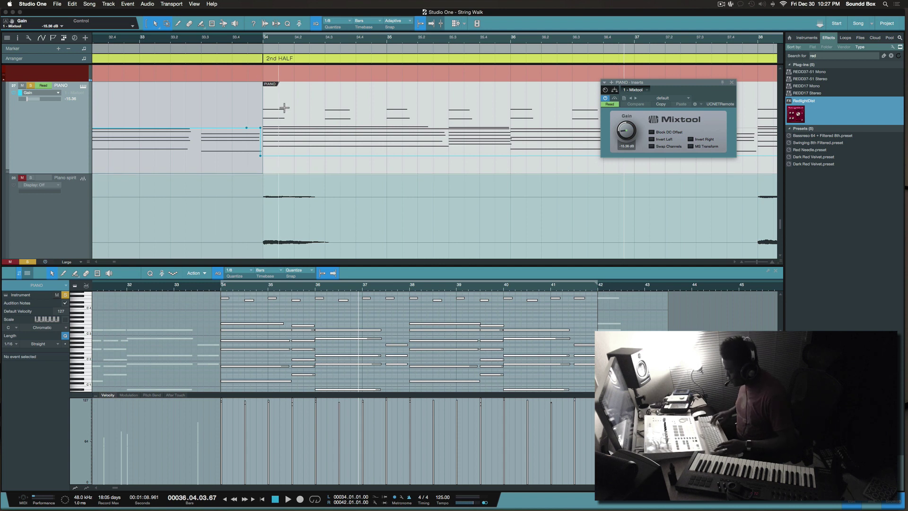
{"action": "key", "text": "w"}
{"action": "key", "text": "w"}
{"action": "key", "text": "w"}
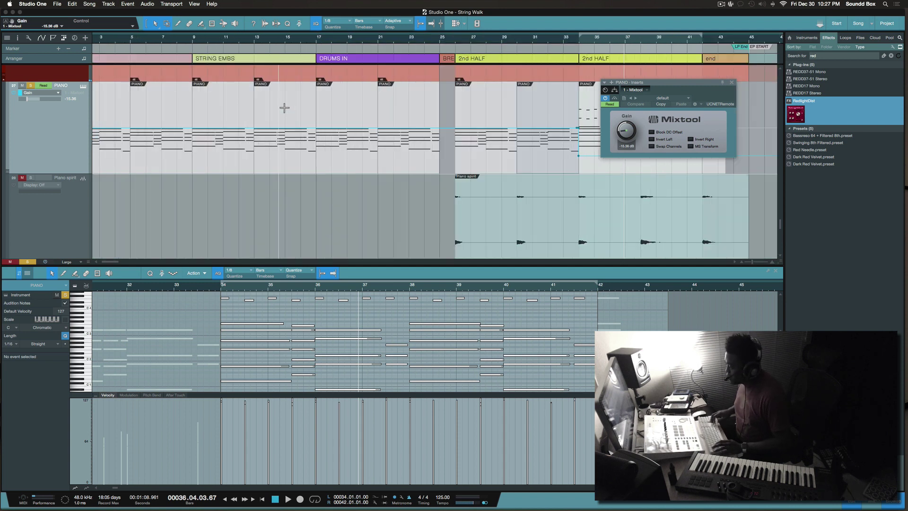
{"action": "scroll", "coordinate": [284, 108], "scroll_direction": "right", "scroll_amount": 5}
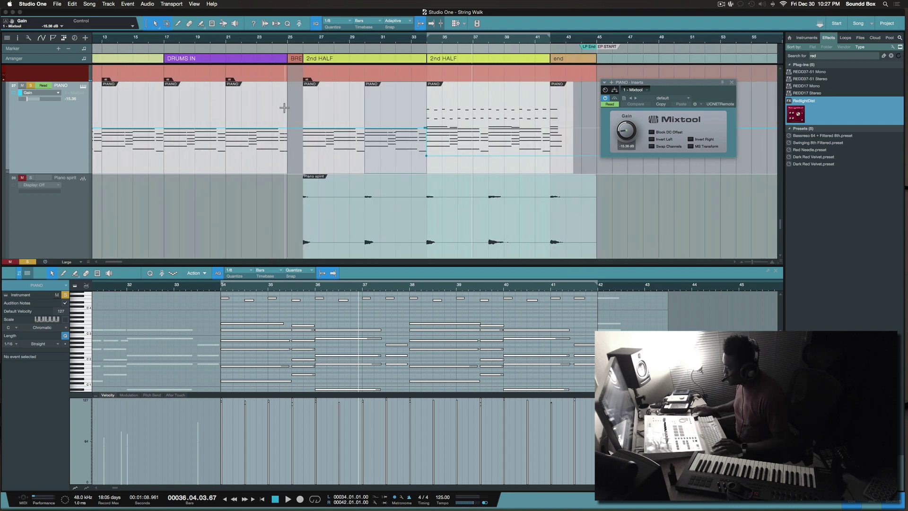
{"action": "scroll", "coordinate": [284, 107], "scroll_direction": "down", "scroll_amount": 5}
{"action": "scroll", "coordinate": [285, 107], "scroll_direction": "up", "scroll_amount": 3}
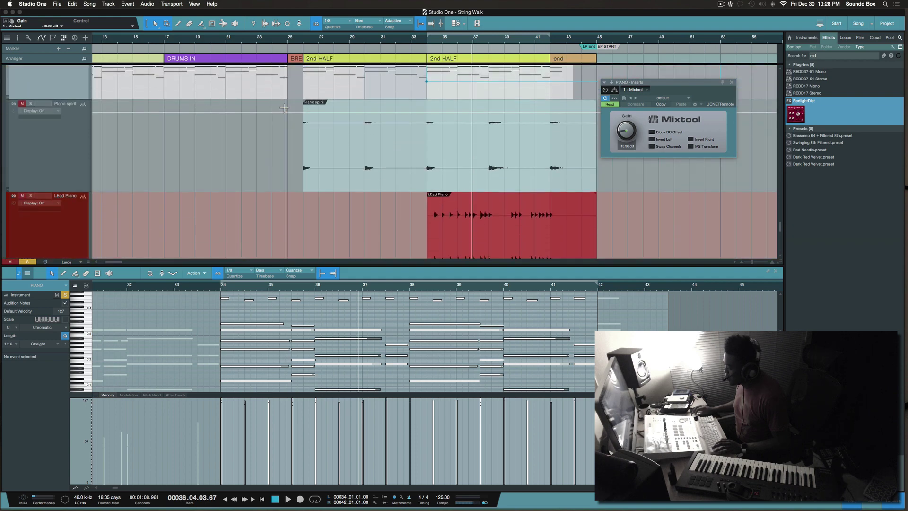
{"action": "left_click", "coordinate": [282, 39]}
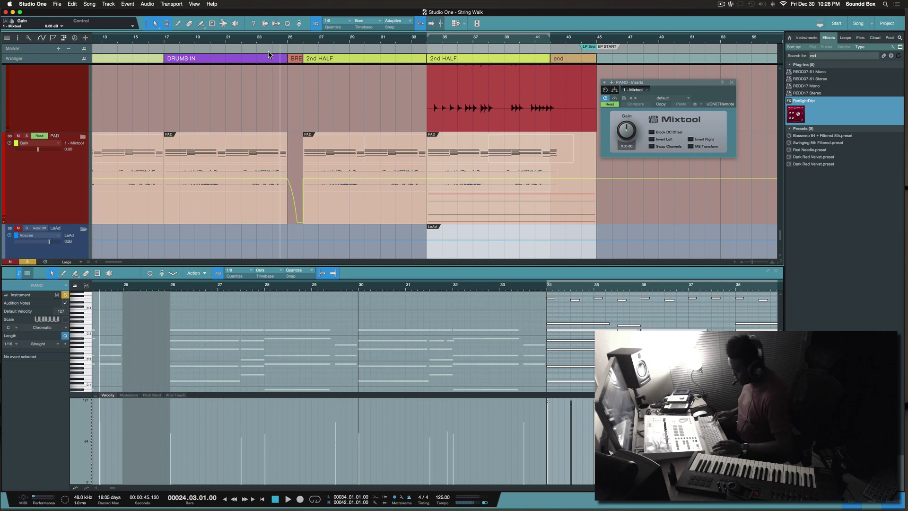
{"action": "key", "text": "e"}
{"action": "key", "text": "e"}
{"action": "key", "text": "e"}
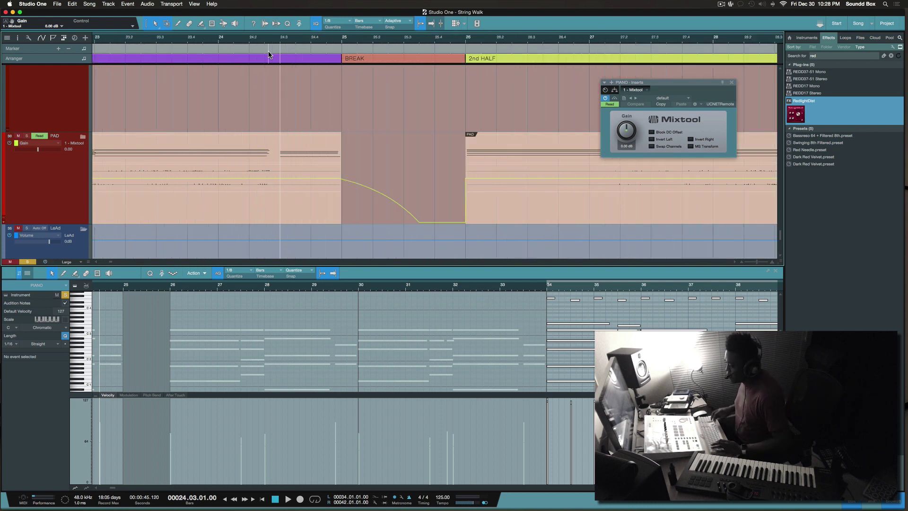
{"action": "left_click", "coordinate": [214, 40]}
{"action": "key", "text": "space"}
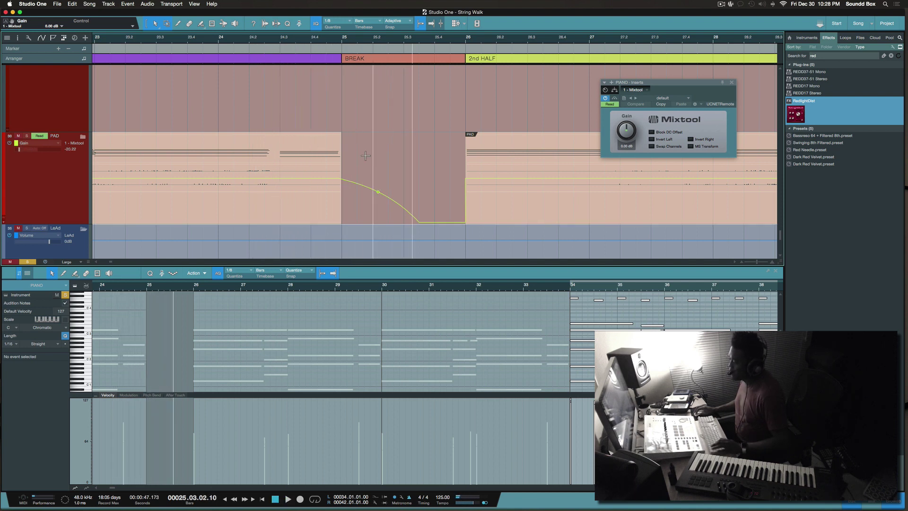
{"action": "scroll", "coordinate": [392, 158], "scroll_direction": "up", "scroll_amount": 3}
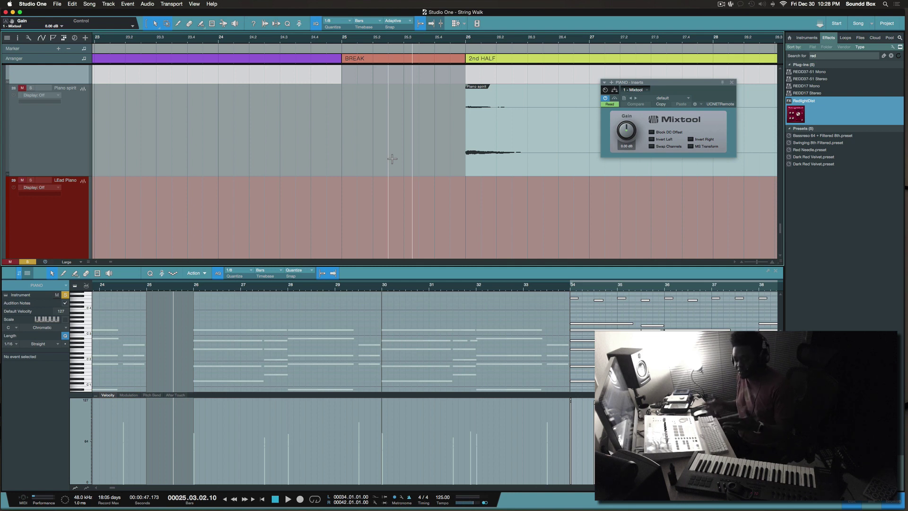
{"action": "scroll", "coordinate": [392, 158], "scroll_direction": "down", "scroll_amount": 3}
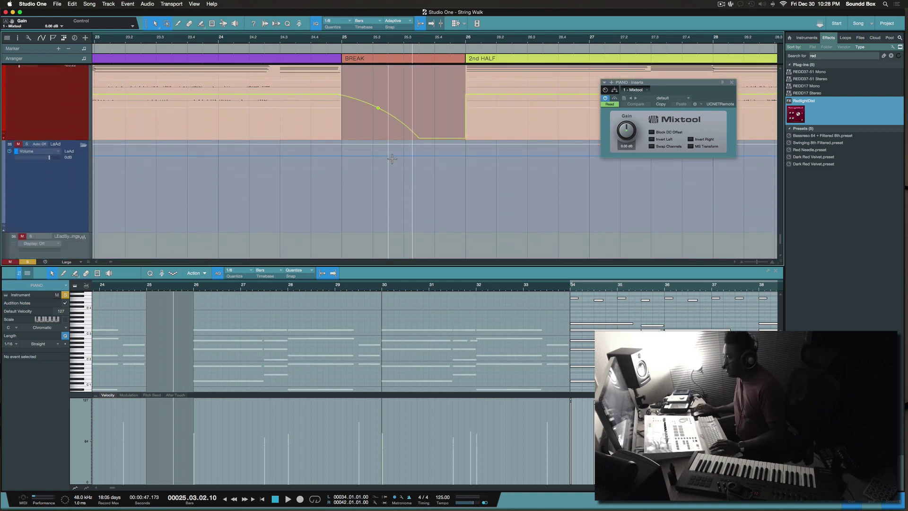
{"action": "scroll", "coordinate": [392, 158], "scroll_direction": "down", "scroll_amount": 1}
{"action": "scroll", "coordinate": [391, 159], "scroll_direction": "up", "scroll_amount": 5}
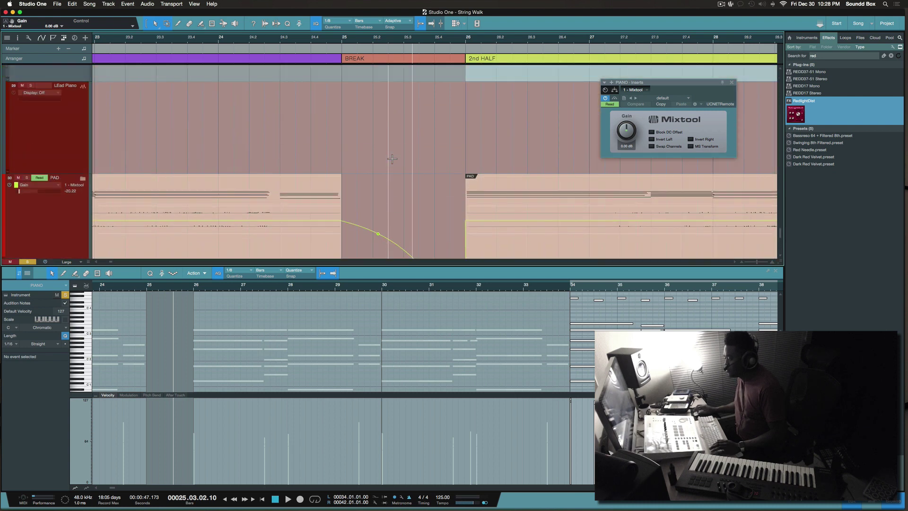
{"action": "scroll", "coordinate": [391, 159], "scroll_direction": "up", "scroll_amount": 4}
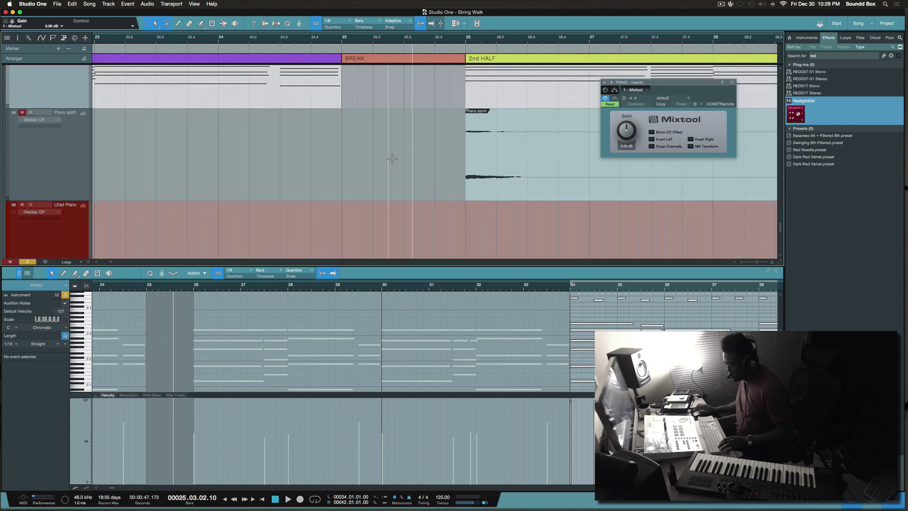
{"action": "scroll", "coordinate": [392, 159], "scroll_direction": "up", "scroll_amount": 12}
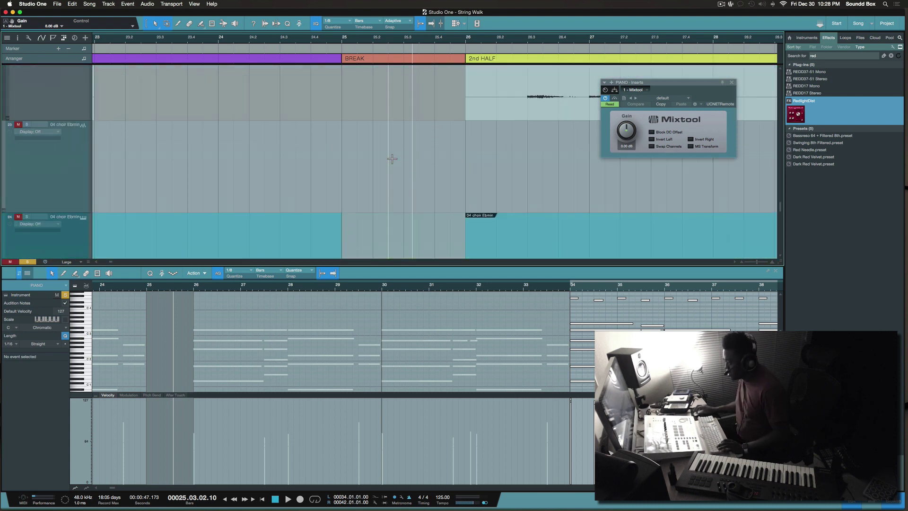
{"action": "scroll", "coordinate": [391, 158], "scroll_direction": "up", "scroll_amount": 10}
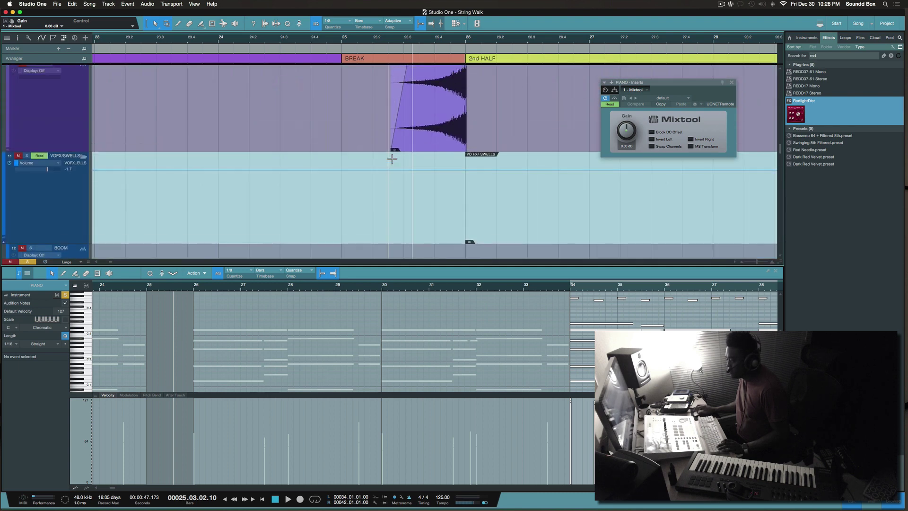
{"action": "scroll", "coordinate": [392, 159], "scroll_direction": "up", "scroll_amount": 6}
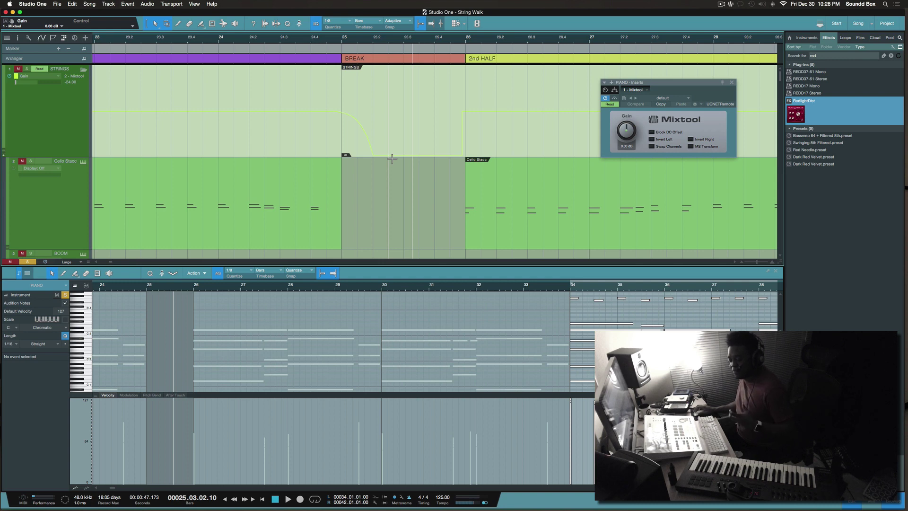
- Set playback just before the BREAK and close the strings' Alloy 2 insert window
{"action": "left_click", "coordinate": [205, 37]}
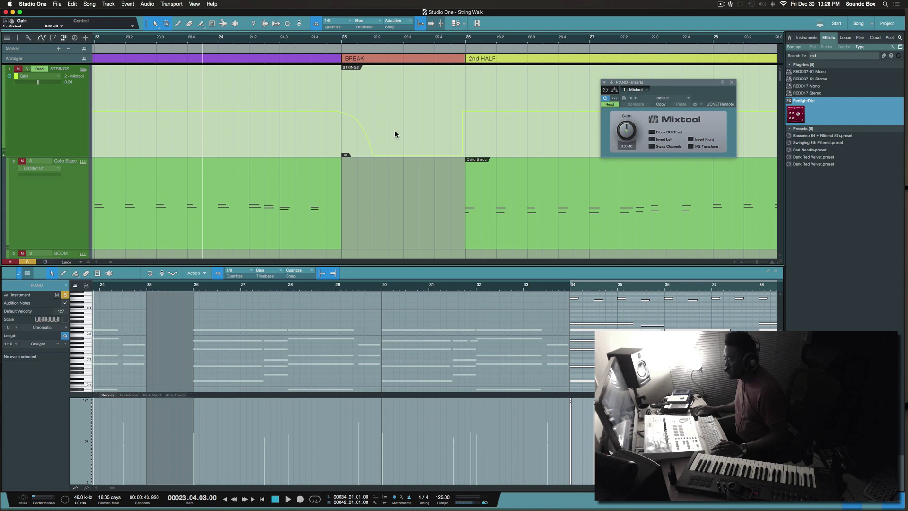
{"action": "left_click", "coordinate": [63, 126]}
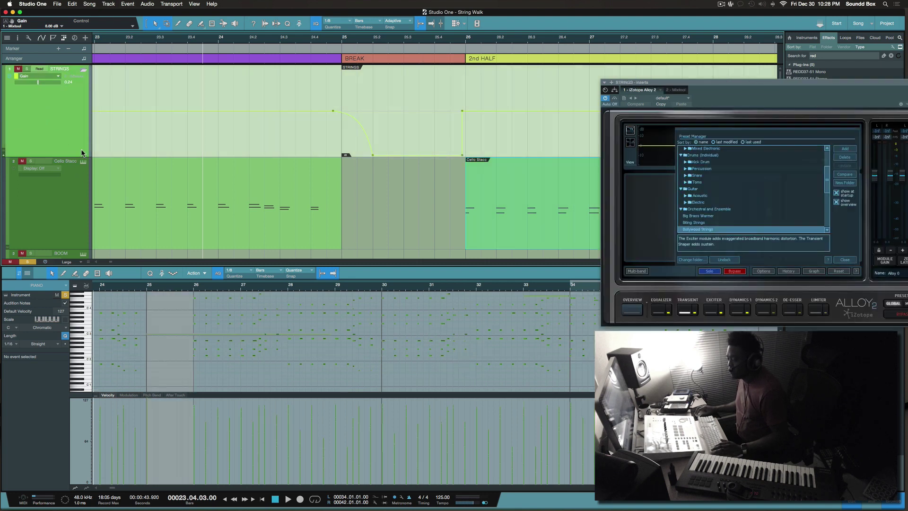
{"action": "left_click_drag", "start_coordinate": [709, 84], "coordinate": [538, 84]}
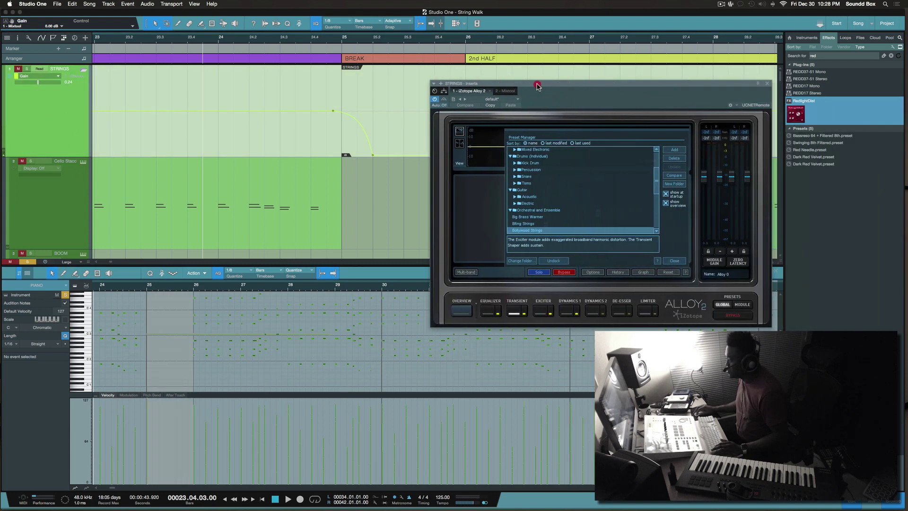
{"action": "left_click", "coordinate": [767, 86]}
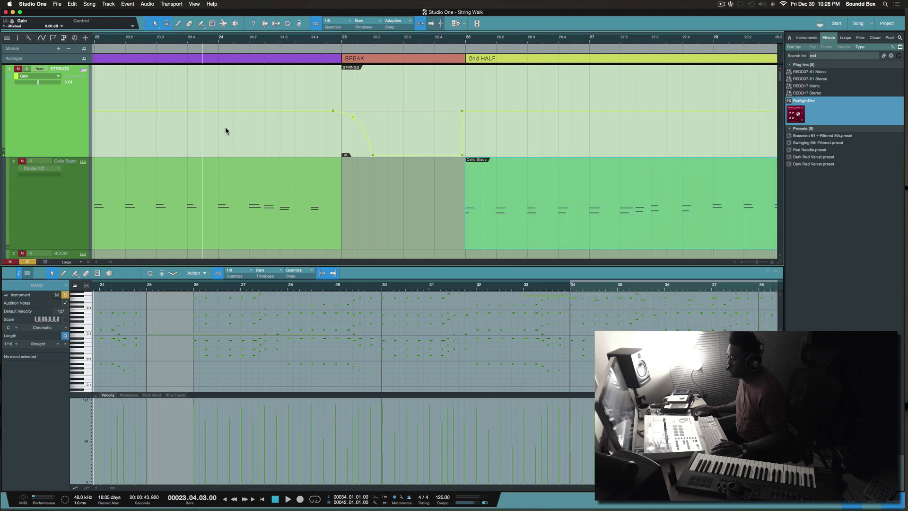
- Play from just before the break and switch off all solos
{"action": "left_click", "coordinate": [49, 127]}
{"action": "left_click", "coordinate": [52, 118]}
{"action": "left_click", "coordinate": [352, 120]}
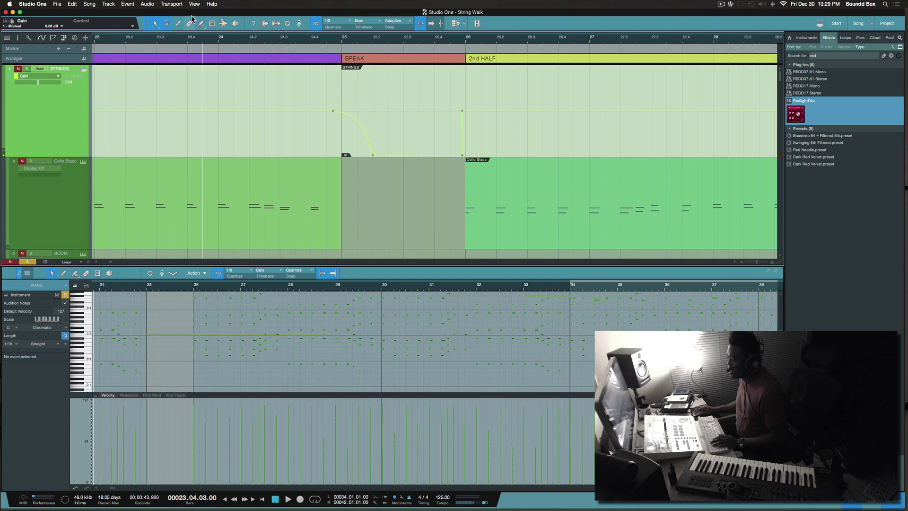
{"action": "left_click", "coordinate": [193, 41]}
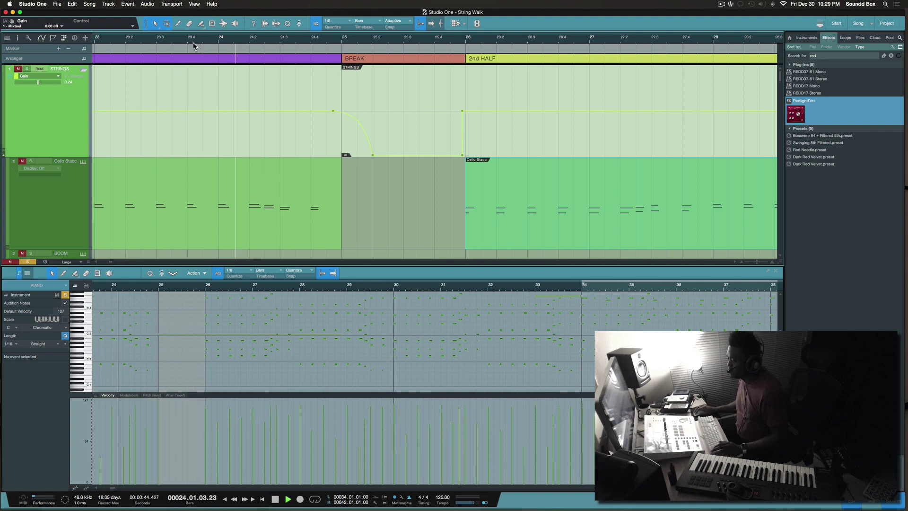
{"action": "left_click", "coordinate": [28, 261]}
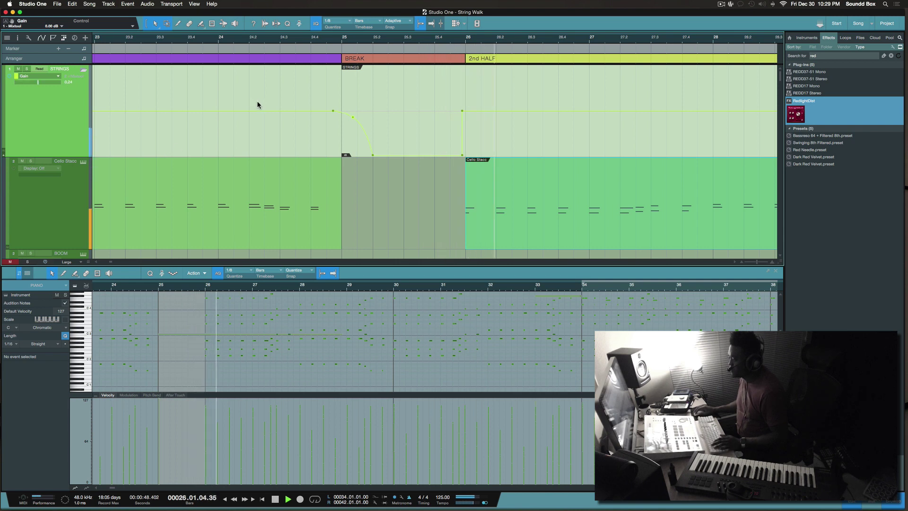
- Select the SWELLING MEN GOOSE event and play the song from around bar 24, then stop
{"action": "scroll", "coordinate": [364, 134], "scroll_direction": "down", "scroll_amount": 3}
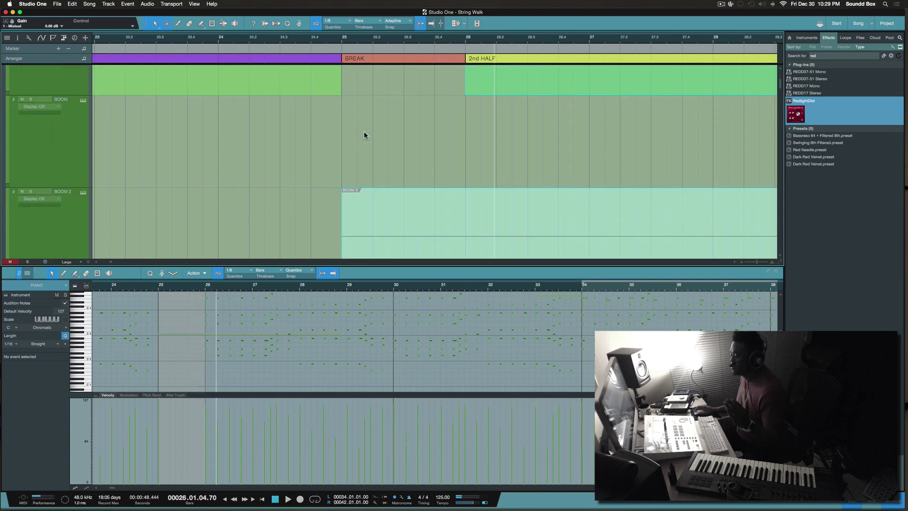
{"action": "scroll", "coordinate": [363, 133], "scroll_direction": "down", "scroll_amount": 3}
{"action": "scroll", "coordinate": [359, 132], "scroll_direction": "down", "scroll_amount": 5}
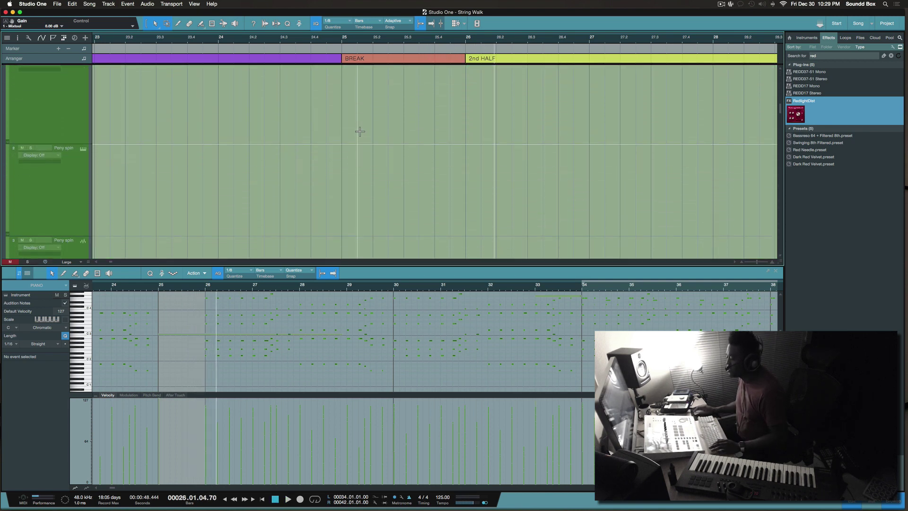
{"action": "scroll", "coordinate": [359, 131], "scroll_direction": "down", "scroll_amount": 6}
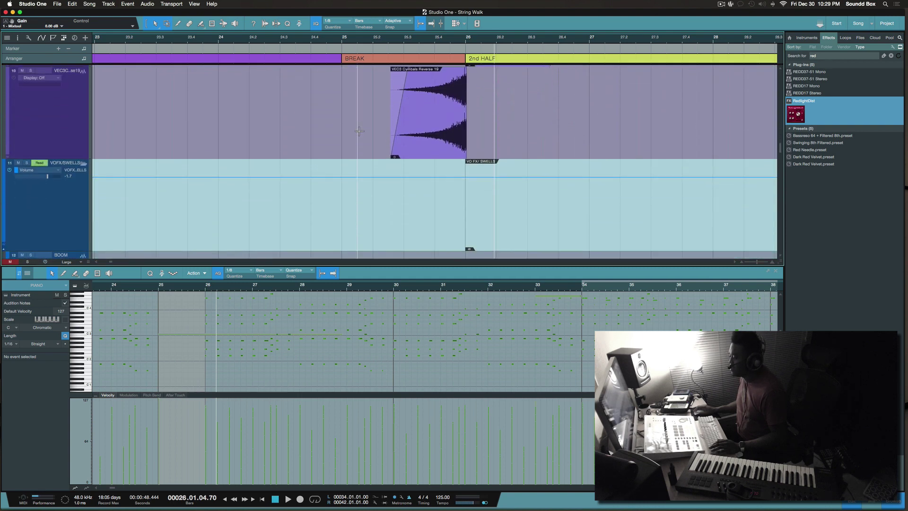
{"action": "scroll", "coordinate": [359, 130], "scroll_direction": "down", "scroll_amount": 6}
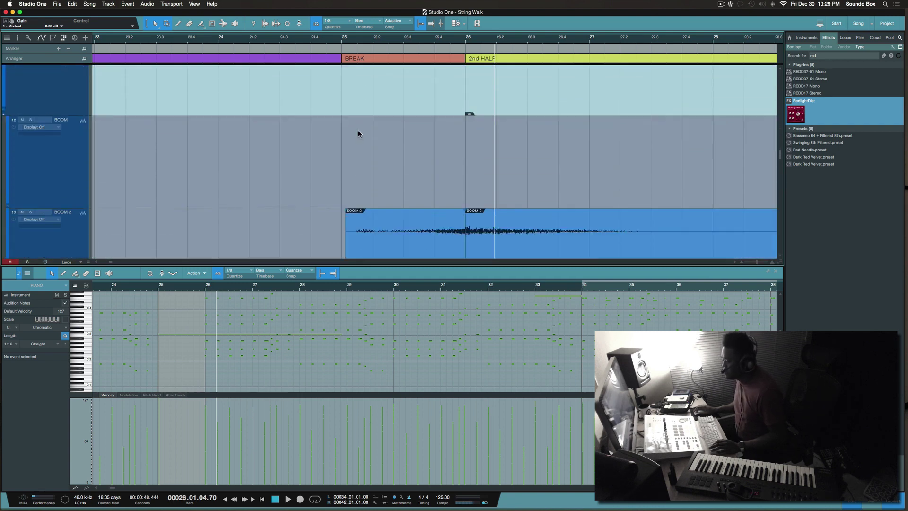
{"action": "scroll", "coordinate": [357, 132], "scroll_direction": "down", "scroll_amount": 6}
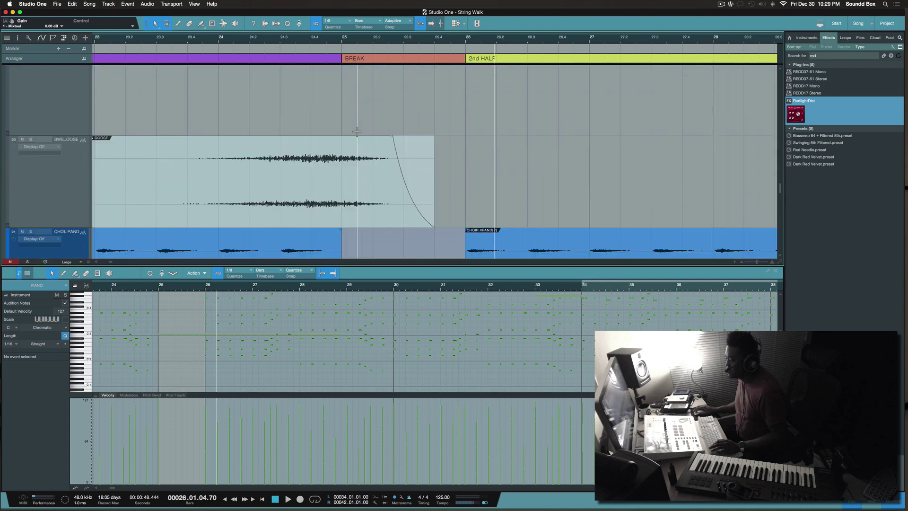
{"action": "scroll", "coordinate": [351, 134], "scroll_direction": "up", "scroll_amount": 2}
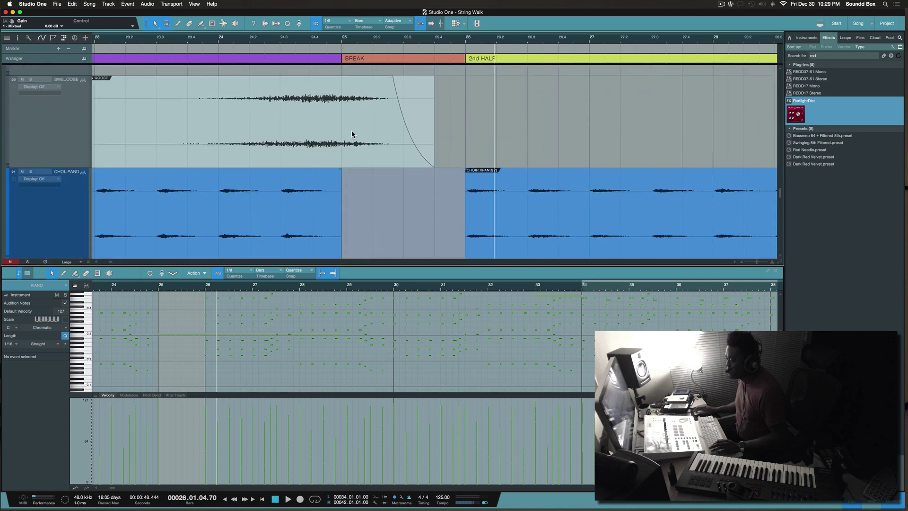
{"action": "left_click", "coordinate": [374, 152]}
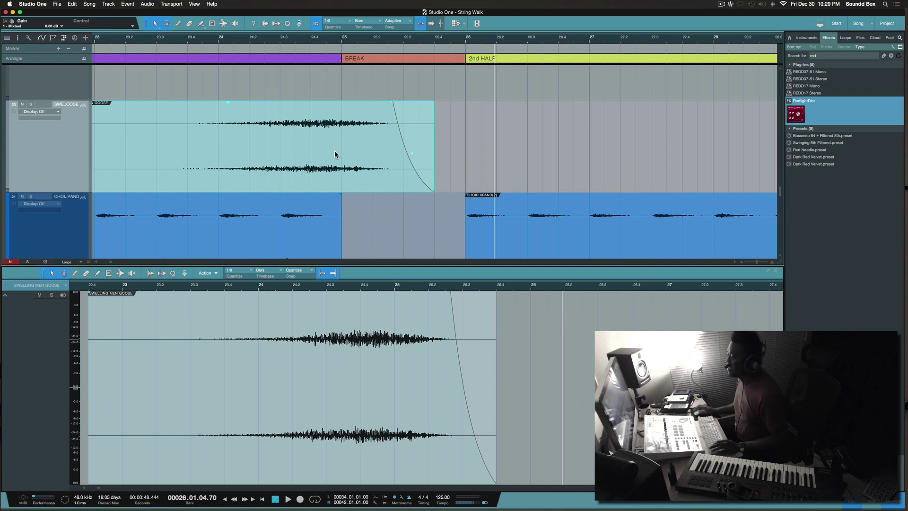
{"action": "left_click", "coordinate": [306, 45]}
{"action": "key", "text": "space"}
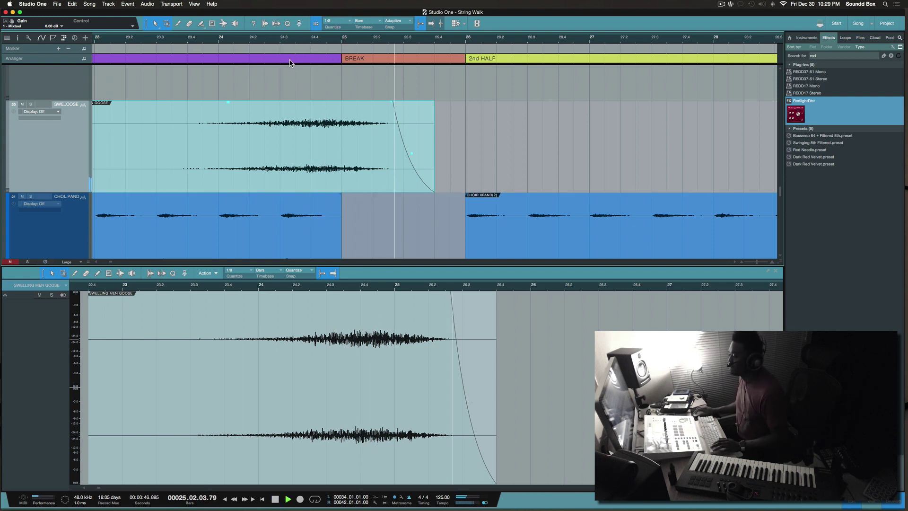
{"action": "scroll", "coordinate": [310, 166], "scroll_direction": "down", "scroll_amount": 5}
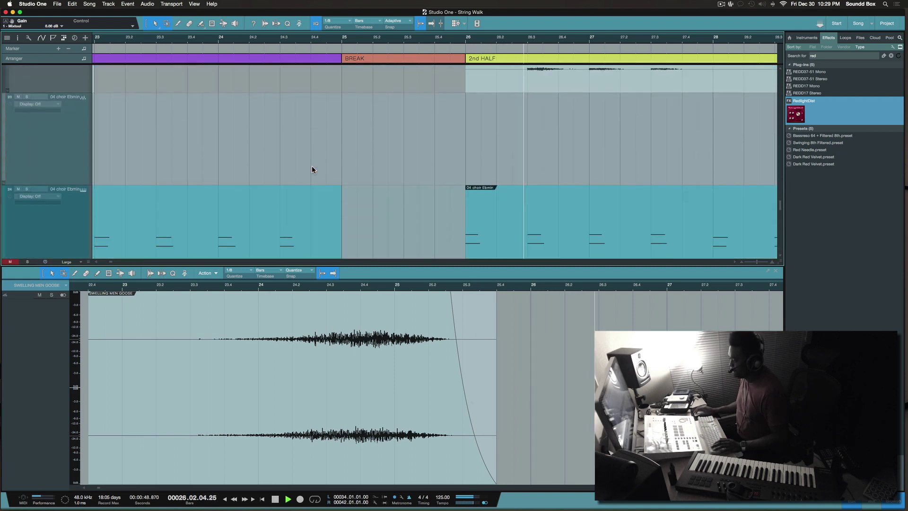
{"action": "scroll", "coordinate": [311, 167], "scroll_direction": "down", "scroll_amount": 10}
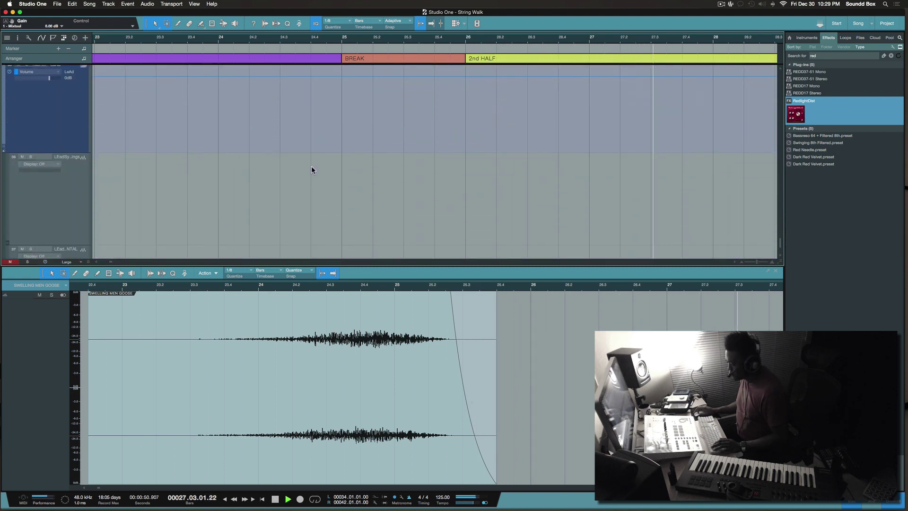
{"action": "scroll", "coordinate": [311, 170], "scroll_direction": "up", "scroll_amount": 5}
{"action": "key", "text": "space"}
- Zoom out to the whole song and shrink tracks to Tiny height so all fit
{"action": "scroll", "coordinate": [311, 170], "scroll_direction": "down", "scroll_amount": 2}
{"action": "scroll", "coordinate": [311, 170], "scroll_direction": "up", "scroll_amount": 2}
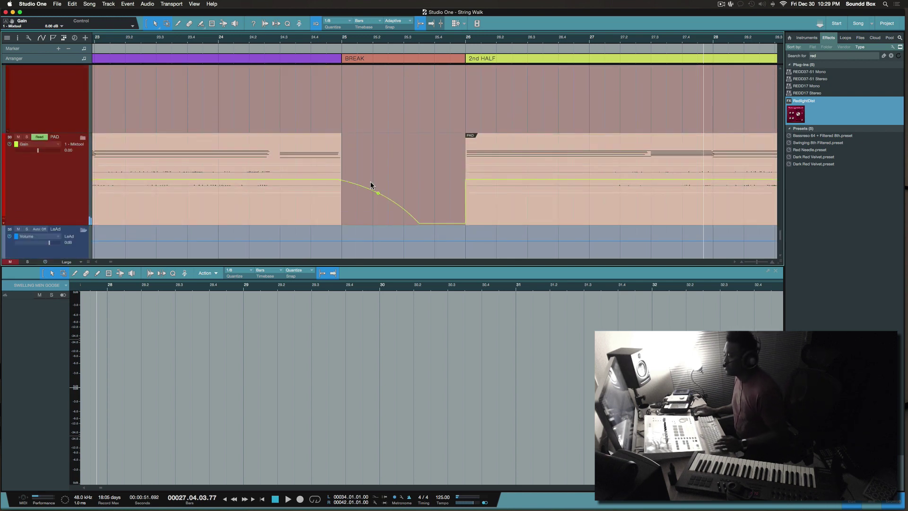
{"action": "scroll", "coordinate": [394, 172], "scroll_direction": "down", "scroll_amount": 5}
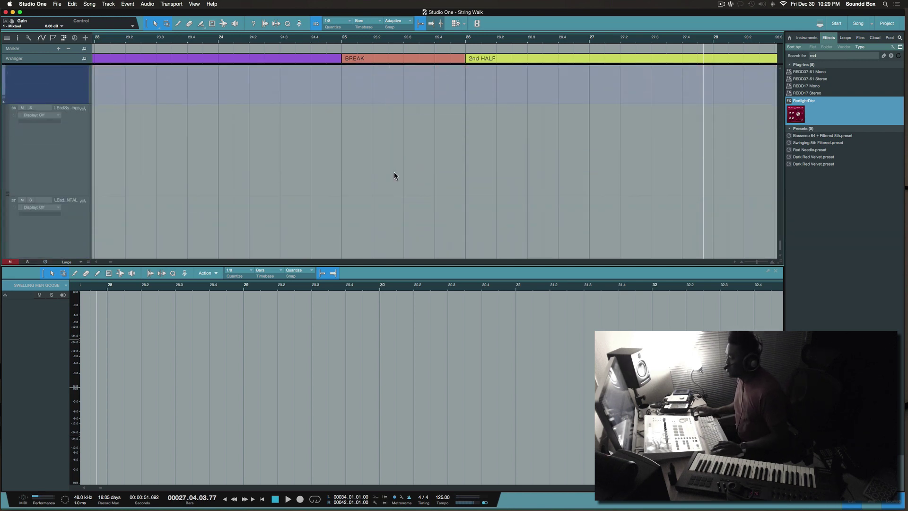
{"action": "scroll", "coordinate": [393, 171], "scroll_direction": "down", "scroll_amount": 2}
{"action": "key", "text": "w"}
{"action": "key", "text": "w"}
{"action": "key", "text": "w"}
{"action": "key", "text": "w"}
{"action": "key", "text": "w"}
{"action": "key", "text": "w"}
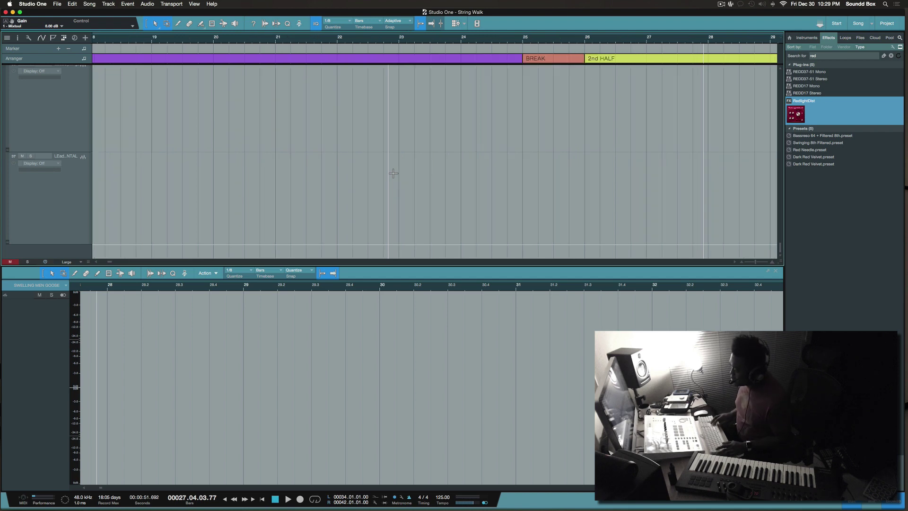
{"action": "scroll", "coordinate": [393, 173], "scroll_direction": "up", "scroll_amount": 2}
{"action": "key", "text": "shift+w"}
{"action": "key", "text": "shift+w"}
{"action": "key", "text": "shift+w"}
{"action": "key", "text": "shift+w"}
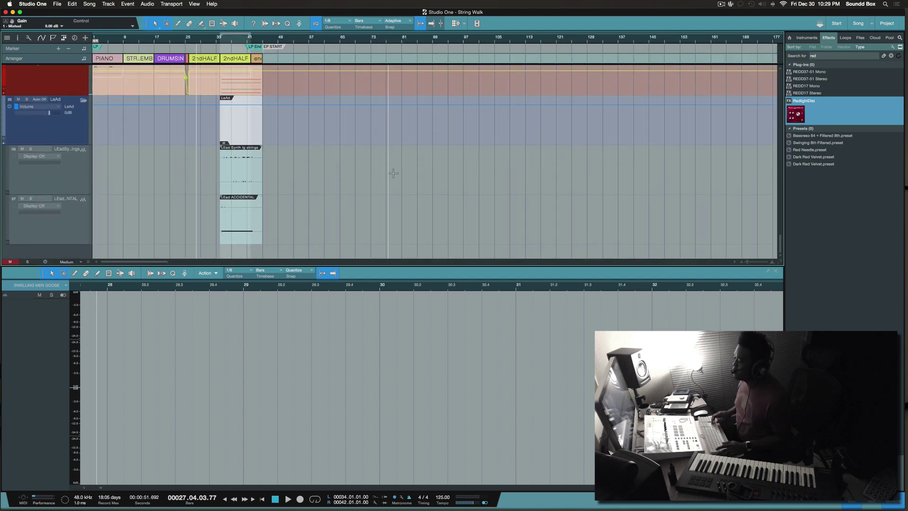
{"action": "key", "text": "shift+w"}
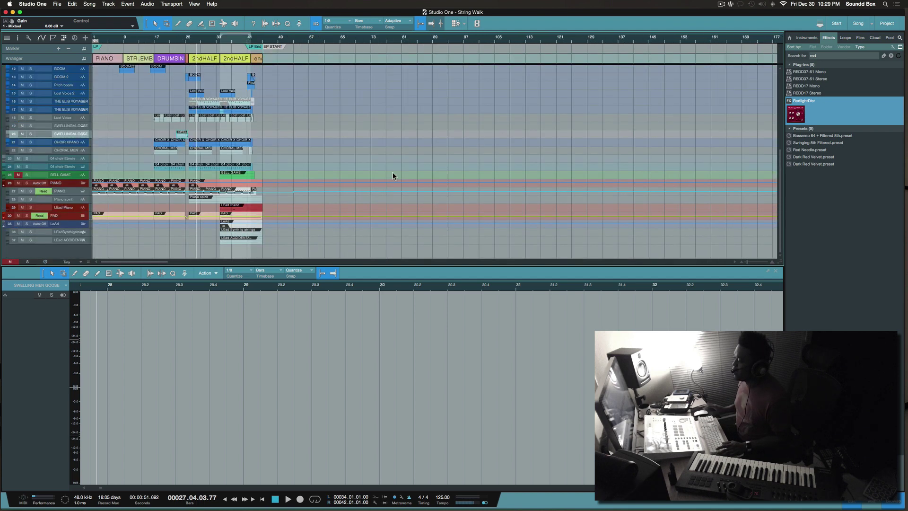
{"action": "left_click", "coordinate": [316, 243]}
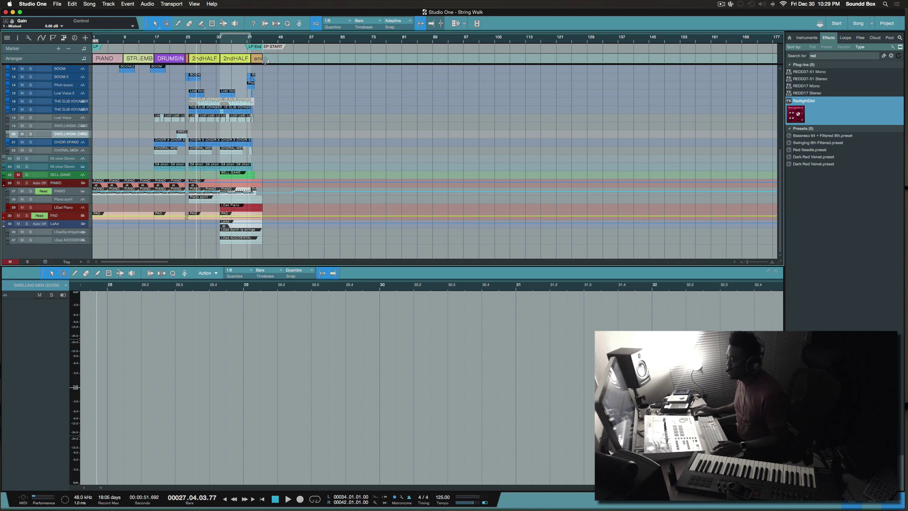
- Alt-drag the PIANO-through-end arranger sections after the end section to duplicate them
{"action": "mouse_move", "coordinate": [273, 61]}
{"action": "left_mouse_down"}
{"action": "mouse_move", "coordinate": [81, 58]}
{"action": "mouse_move", "coordinate": [283, 60]}
{"action": "mouse_move", "coordinate": [277, 56]}
{"action": "left_mouse_up"}
{"action": "left_click", "coordinate": [315, 92]}
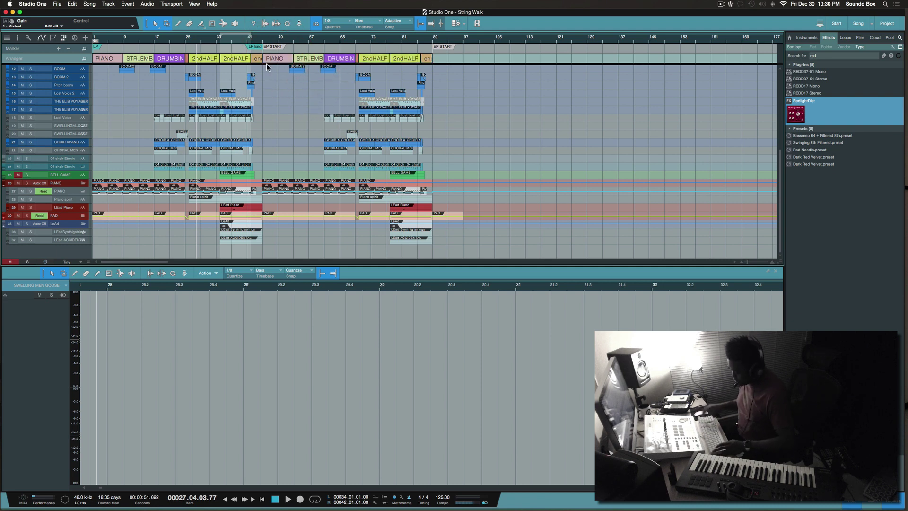
{"action": "key", "text": "e"}
{"action": "key", "text": "e"}
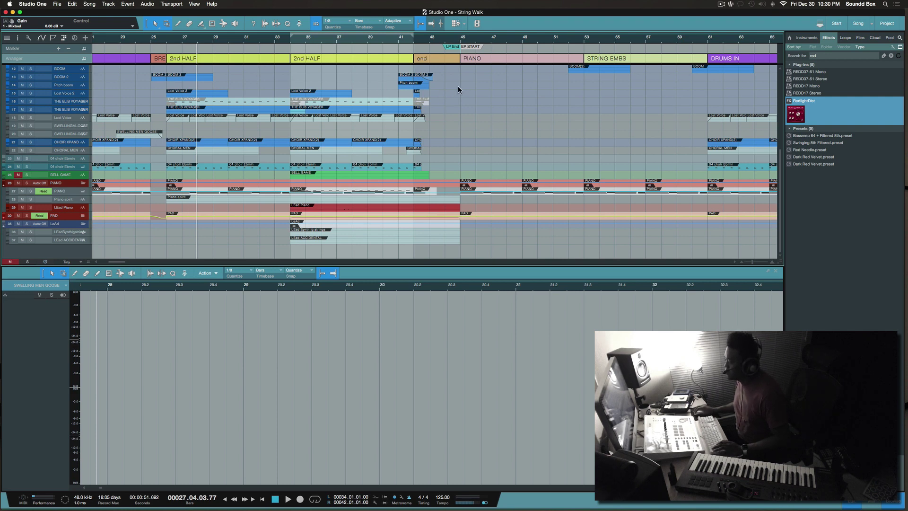
{"action": "scroll", "coordinate": [462, 81], "scroll_direction": "right", "scroll_amount": 3}
{"action": "scroll", "coordinate": [462, 81], "scroll_direction": "right", "scroll_amount": 9}
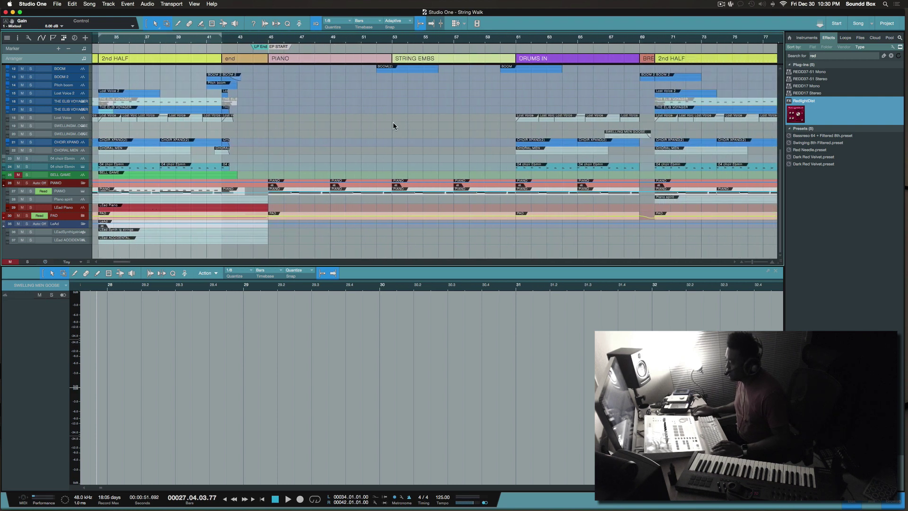
{"action": "left_click", "coordinate": [376, 122]}
{"action": "left_click", "coordinate": [293, 89]}
{"action": "left_click", "coordinate": [329, 82]}
- Zoom out and scroll to review both the LP and EP copies of the song
{"action": "scroll", "coordinate": [327, 81], "scroll_direction": "right", "scroll_amount": 5}
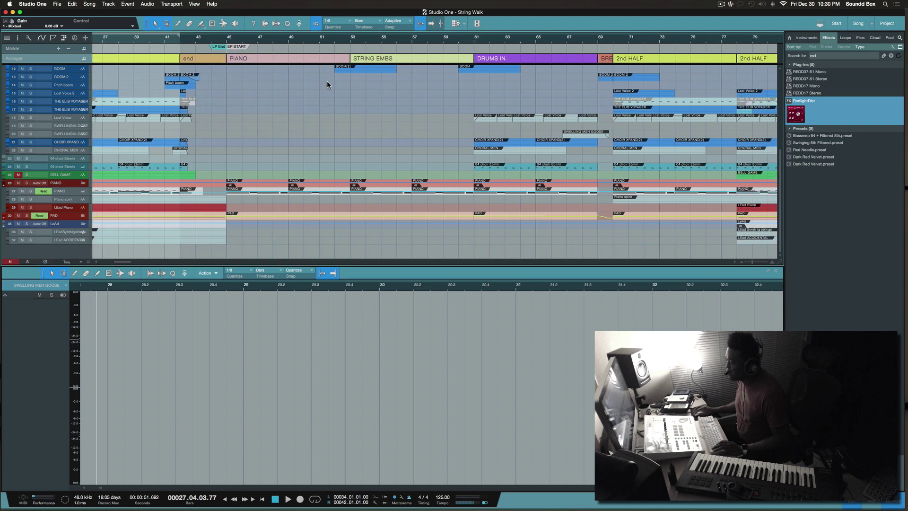
{"action": "scroll", "coordinate": [327, 81], "scroll_direction": "right", "scroll_amount": 12}
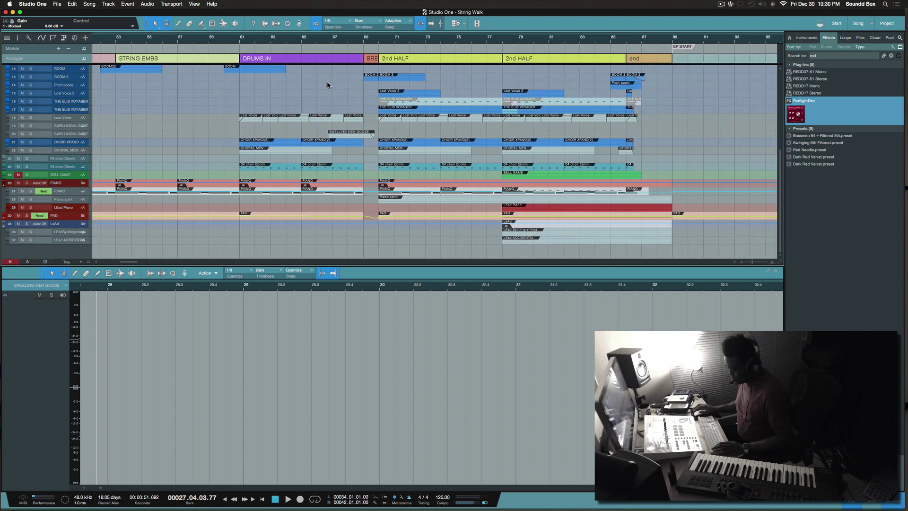
{"action": "key", "text": "w"}
{"action": "scroll", "coordinate": [327, 83], "scroll_direction": "left", "scroll_amount": 10}
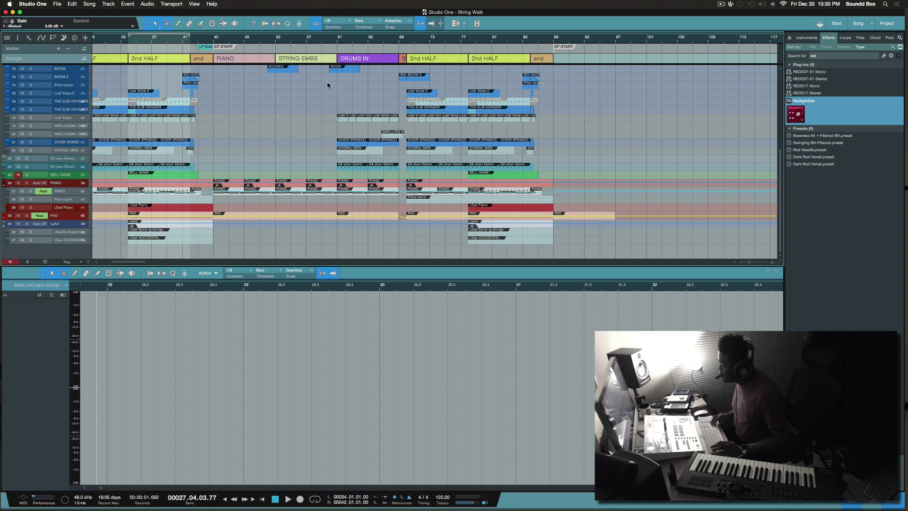
{"action": "scroll", "coordinate": [327, 82], "scroll_direction": "left", "scroll_amount": 3}
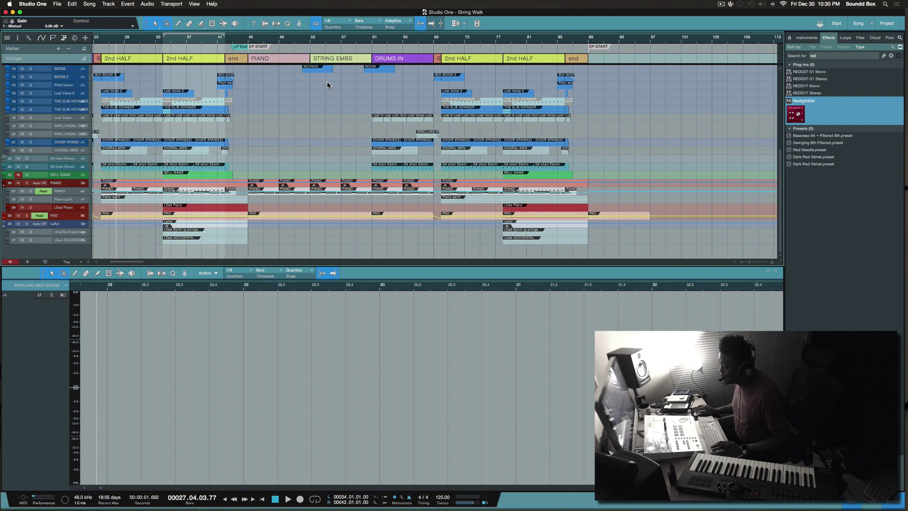
{"action": "scroll", "coordinate": [274, 70], "scroll_direction": "left", "scroll_amount": 10}
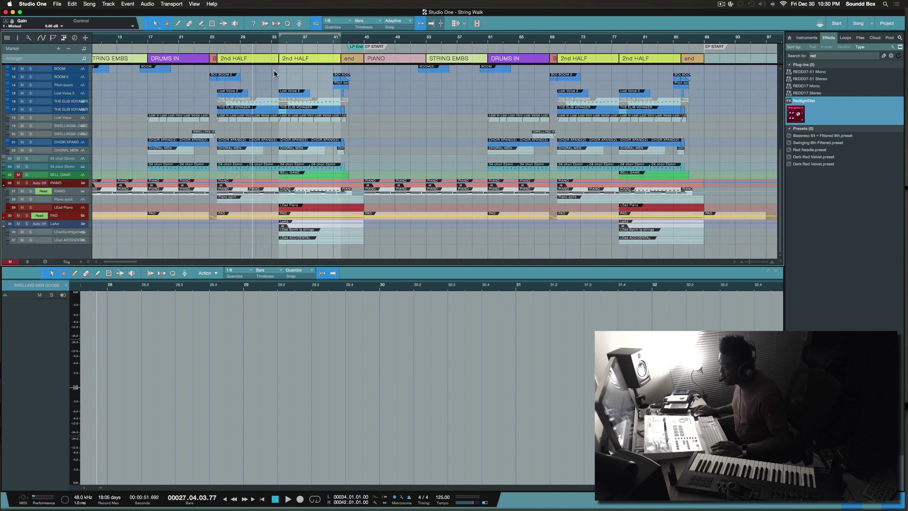
{"action": "scroll", "coordinate": [274, 70], "scroll_direction": "right", "scroll_amount": 8}
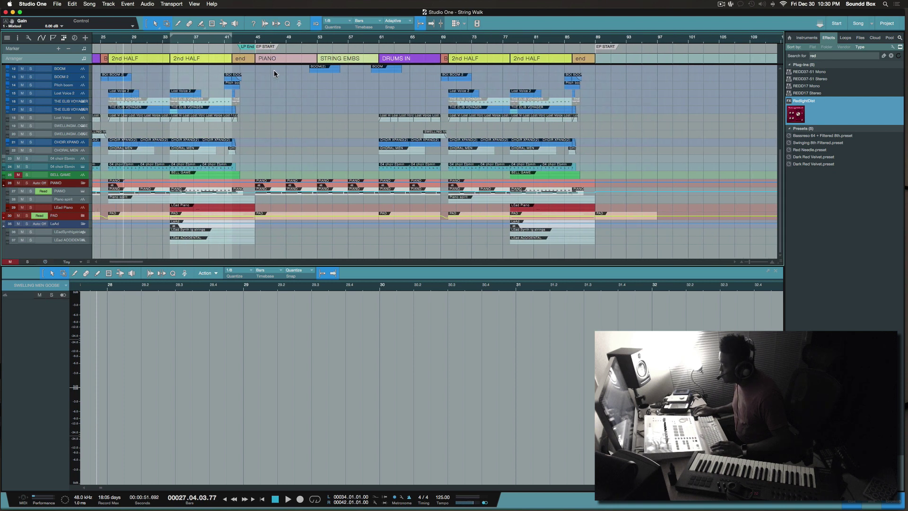
{"action": "scroll", "coordinate": [268, 65], "scroll_direction": "left", "scroll_amount": 1}
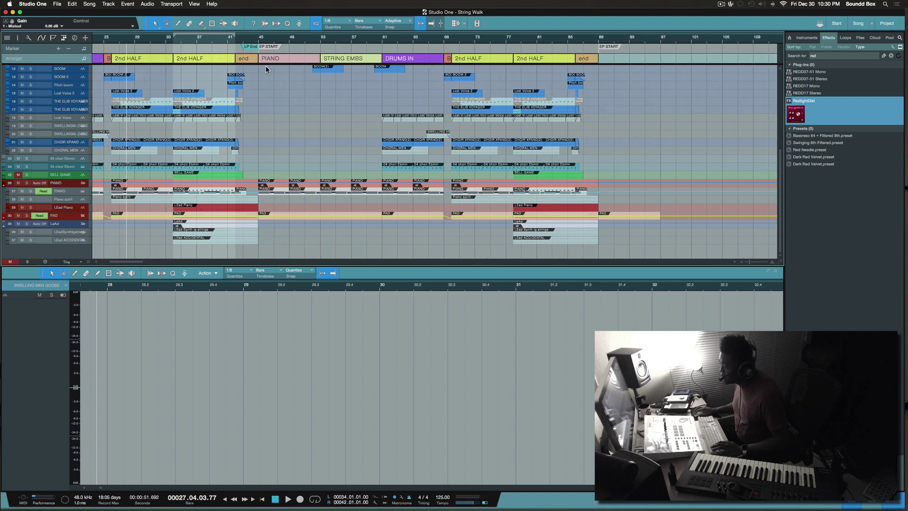
- Rename the former EP START marker at bar 89 to 'EP END'
{"action": "right_click", "coordinate": [612, 49]}
{"action": "left_click", "coordinate": [636, 52]}
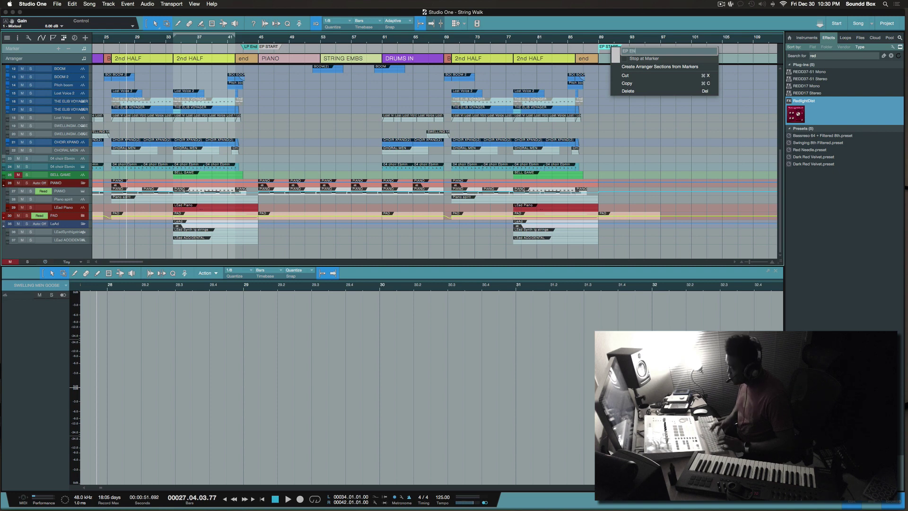
{"action": "key", "text": "Return"}
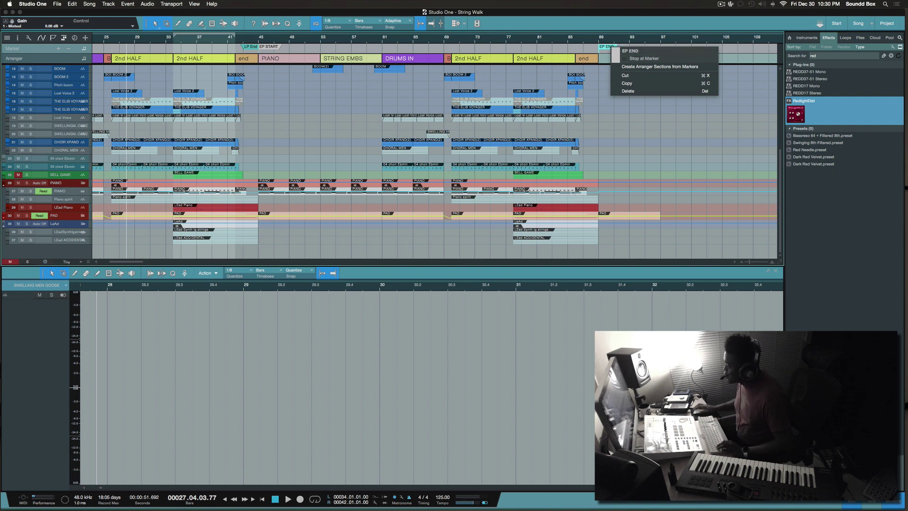
{"action": "left_click", "coordinate": [616, 56]}
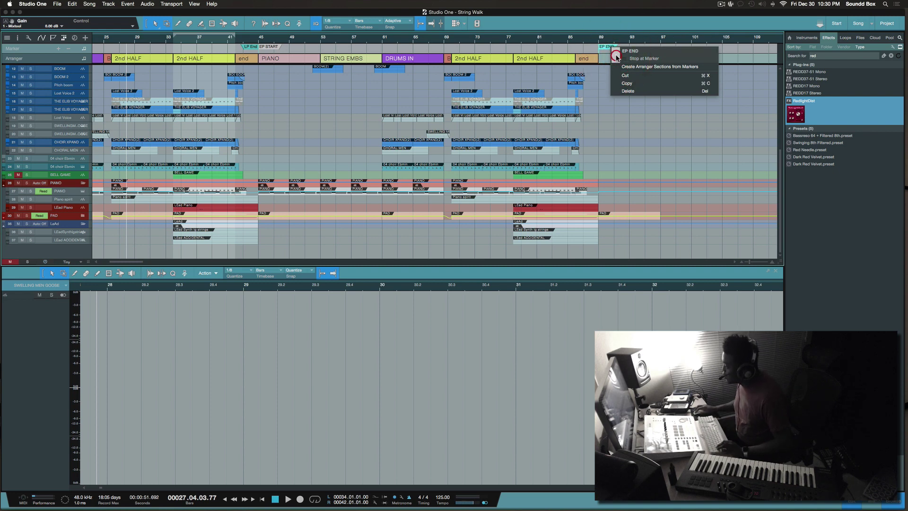
{"action": "left_click", "coordinate": [616, 56]}
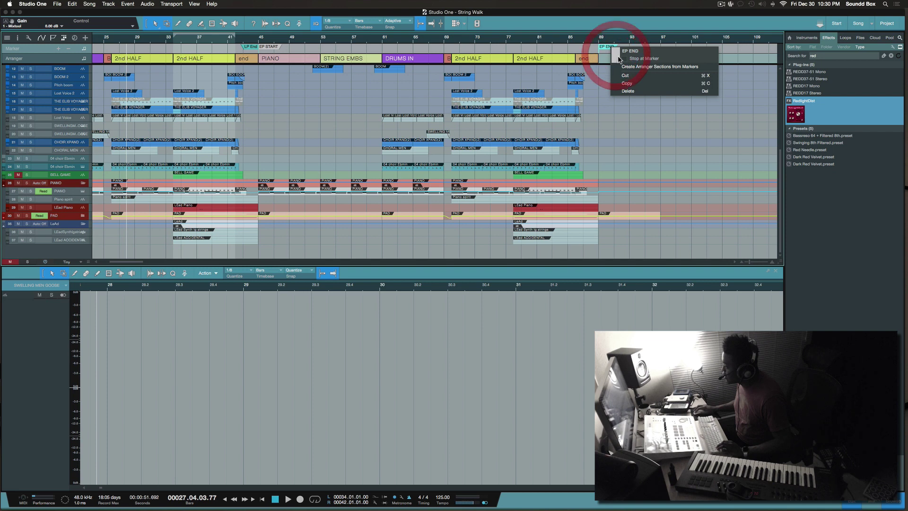
{"action": "left_click", "coordinate": [651, 124]}
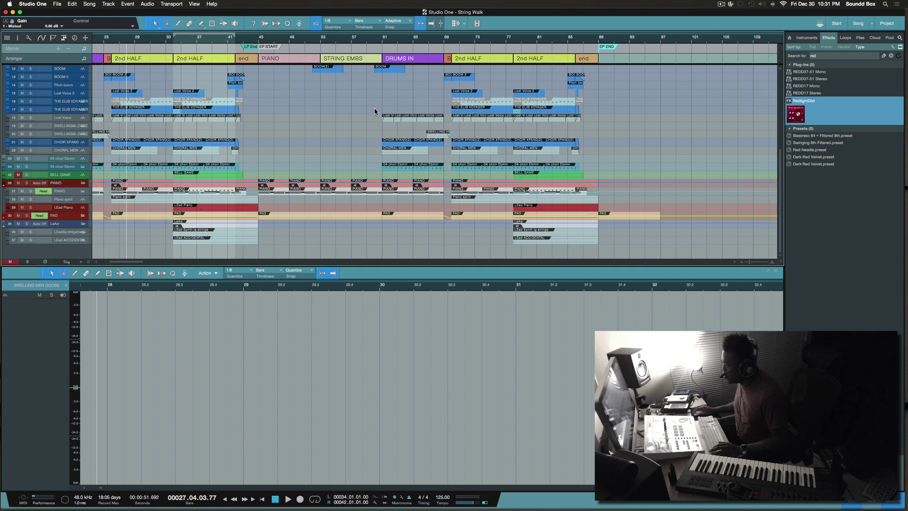
- Play the song from the EP START marker
{"action": "left_click", "coordinate": [293, 91]}
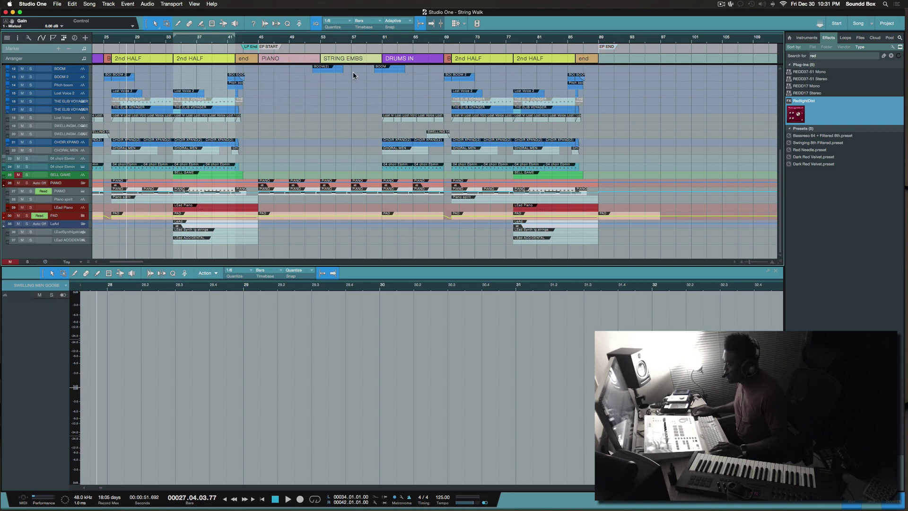
{"action": "left_click", "coordinate": [259, 43]}
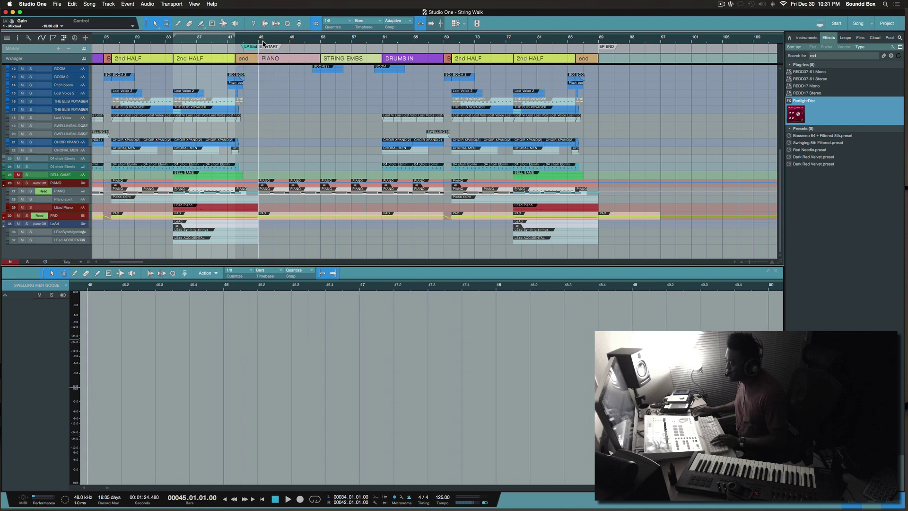
{"action": "key", "text": "space"}
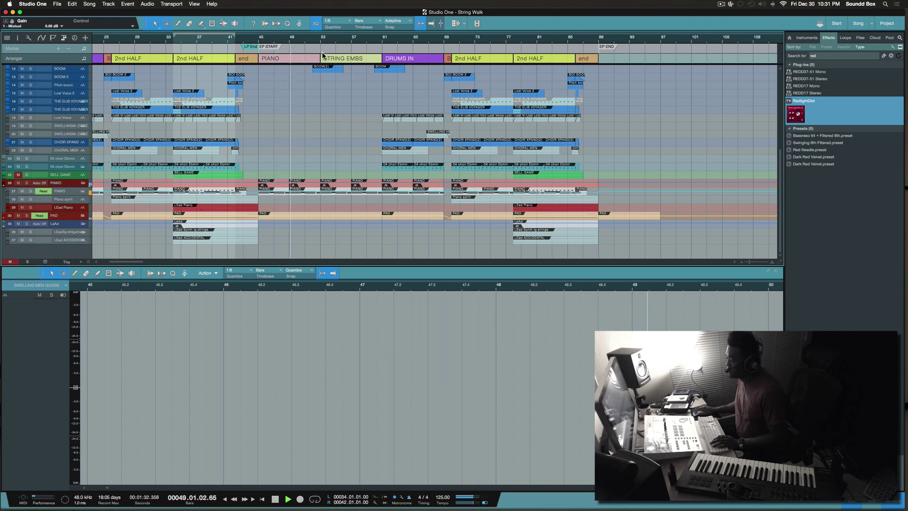
- Drag the STRING EMBS arranger section past the EP END marker, then clear the selection
{"action": "left_click", "coordinate": [338, 59]}
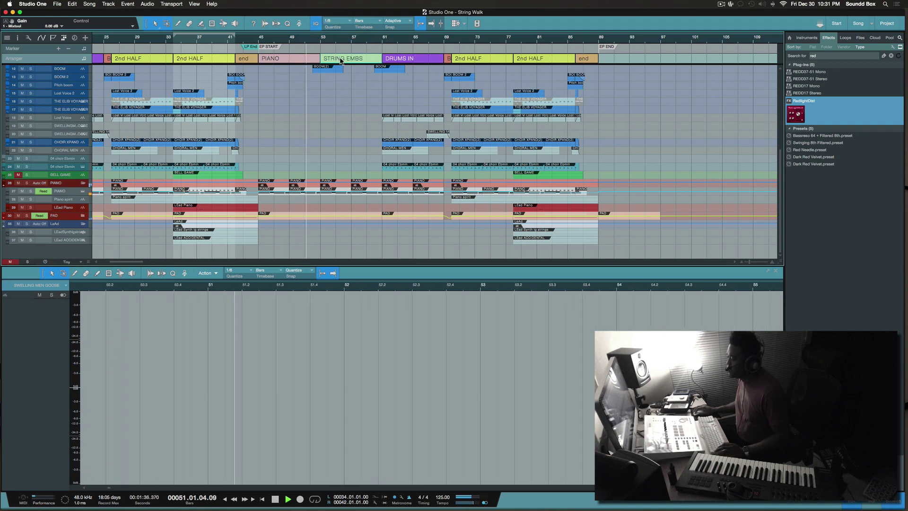
{"action": "left_click", "coordinate": [321, 176]}
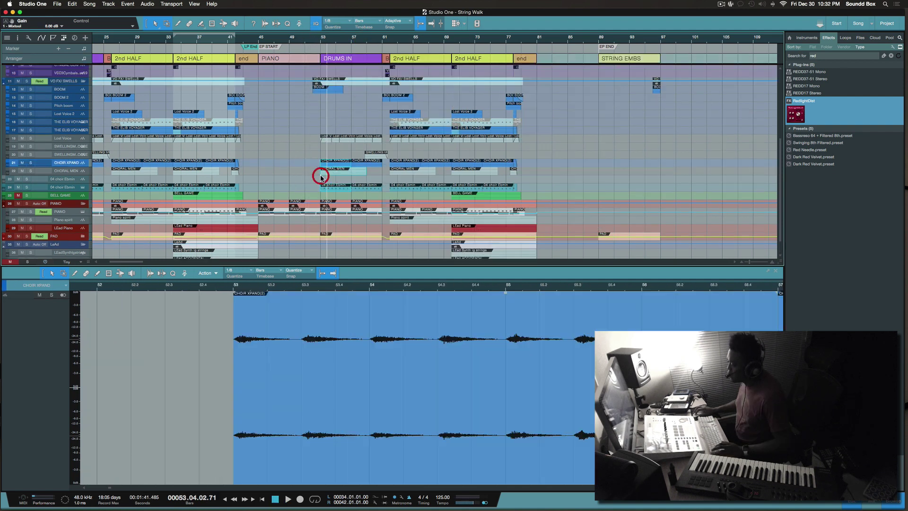
{"action": "left_click_drag", "start_coordinate": [315, 166], "coordinate": [304, 168]}
{"action": "scroll", "coordinate": [313, 191], "scroll_direction": "down", "scroll_amount": 2}
{"action": "scroll", "coordinate": [321, 155], "scroll_direction": "up", "scroll_amount": 12}
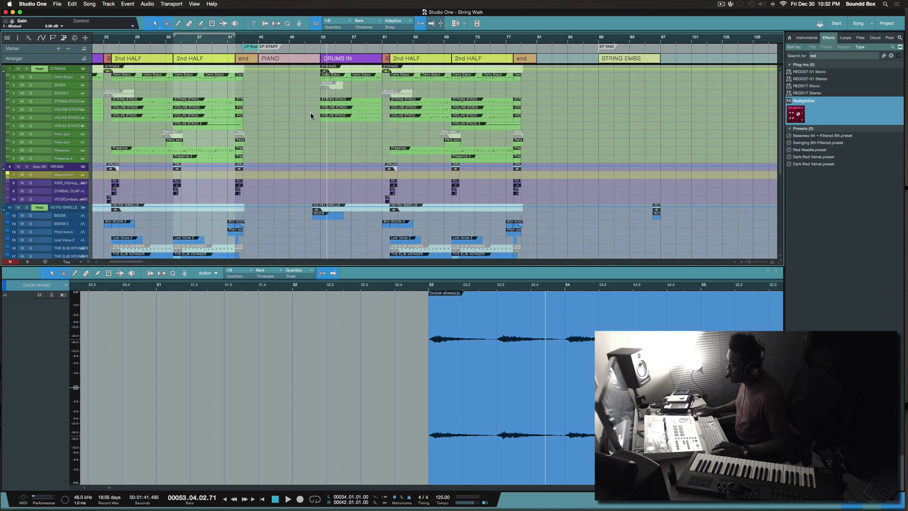
{"action": "scroll", "coordinate": [310, 111], "scroll_direction": "down", "scroll_amount": 5}
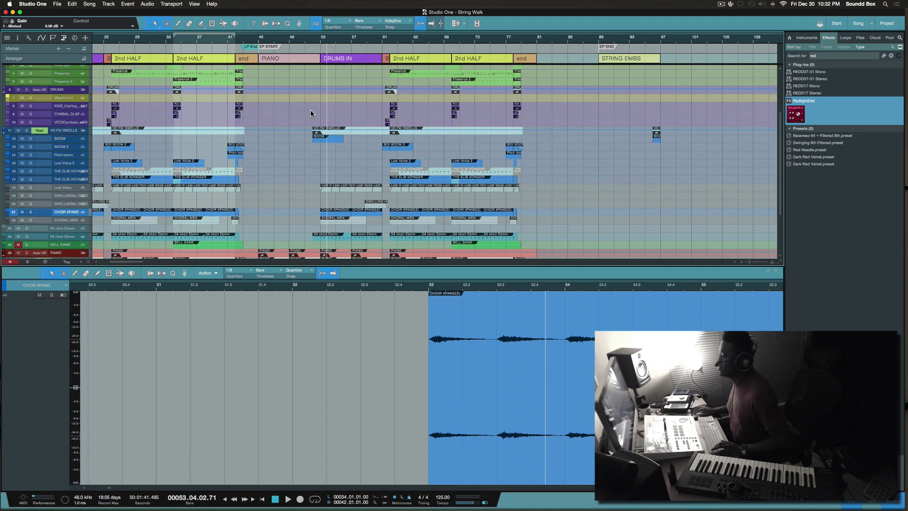
{"action": "scroll", "coordinate": [310, 111], "scroll_direction": "down", "scroll_amount": 3}
{"action": "scroll", "coordinate": [311, 110], "scroll_direction": "down", "scroll_amount": 2}
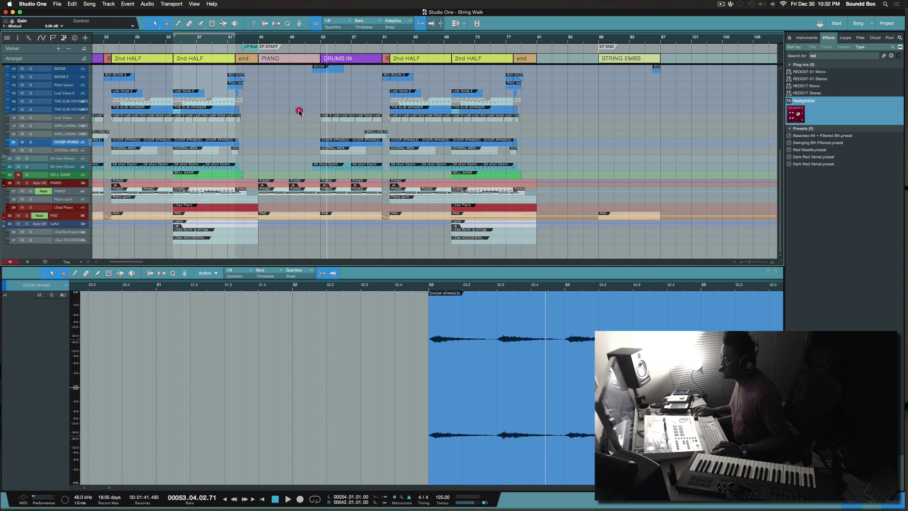
{"action": "left_click", "coordinate": [300, 111]}
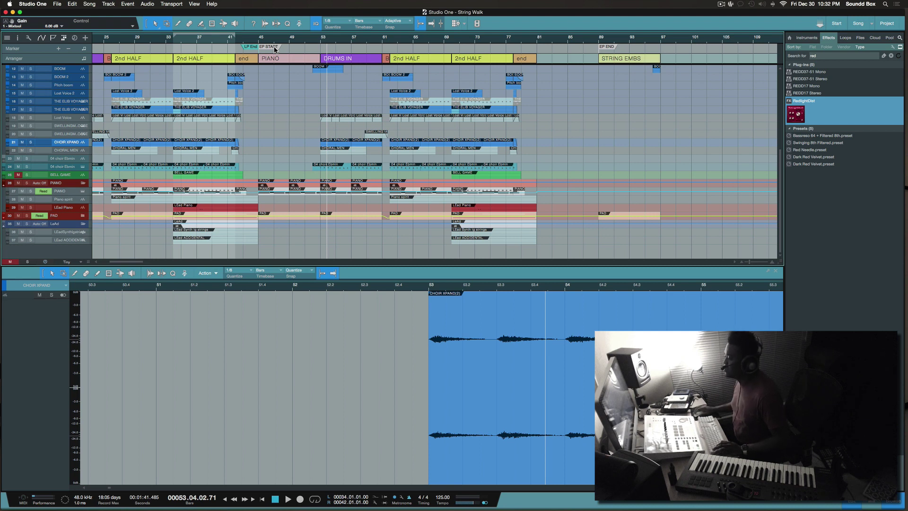
{"action": "scroll", "coordinate": [354, 108], "scroll_direction": "up", "scroll_amount": 6}
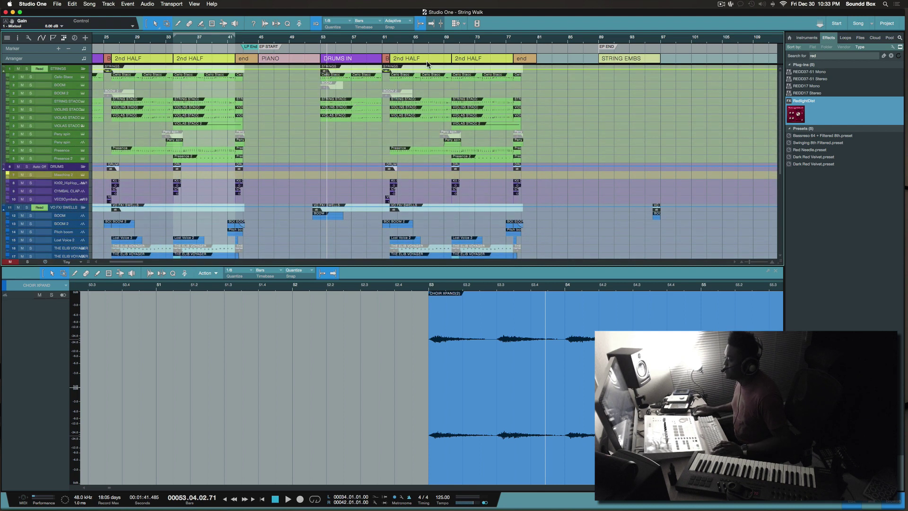
{"action": "left_click", "coordinate": [427, 61]}
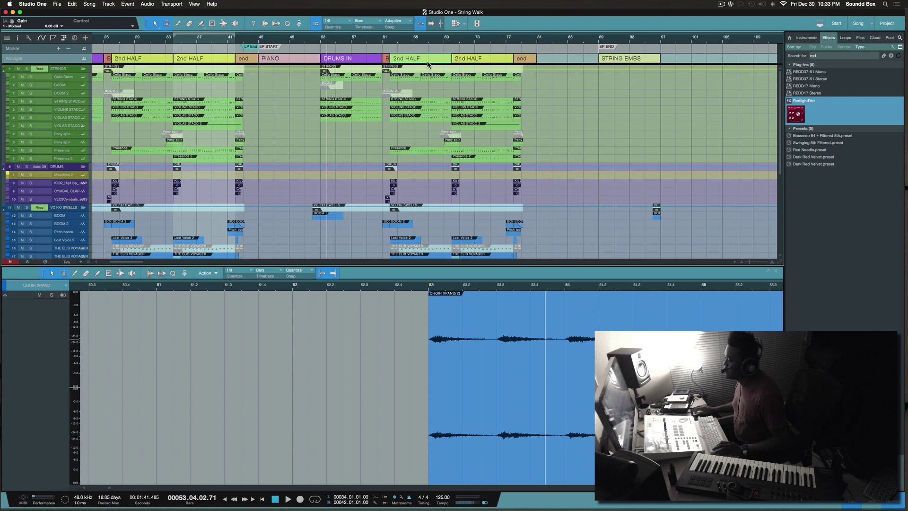
{"action": "left_click", "coordinate": [425, 90]}
- Move one 2nd HALF section out to bars 81–89 and pull the other 2nd HALF and end back to bar 61
{"action": "scroll", "coordinate": [415, 107], "scroll_direction": "down", "scroll_amount": 3}
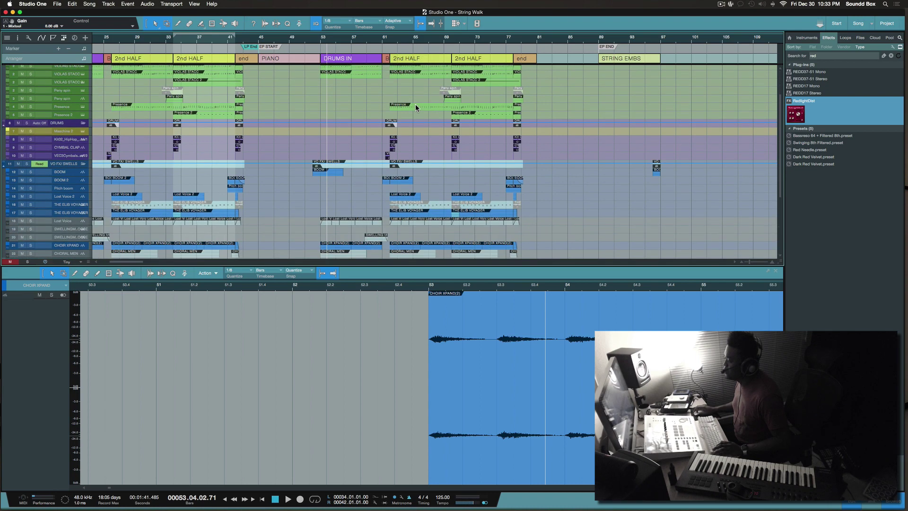
{"action": "scroll", "coordinate": [407, 73], "scroll_direction": "down", "scroll_amount": 6}
{"action": "left_click", "coordinate": [412, 59]}
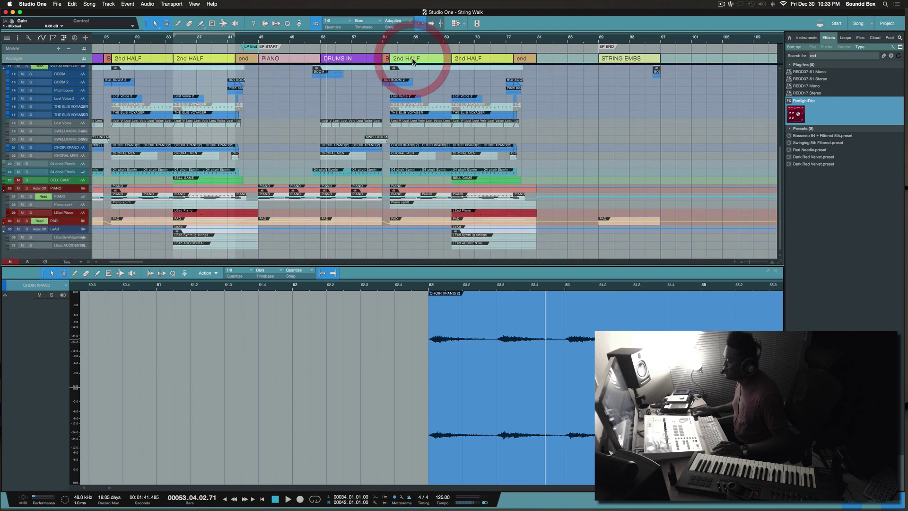
{"action": "left_click_drag", "start_coordinate": [412, 60], "coordinate": [571, 60]}
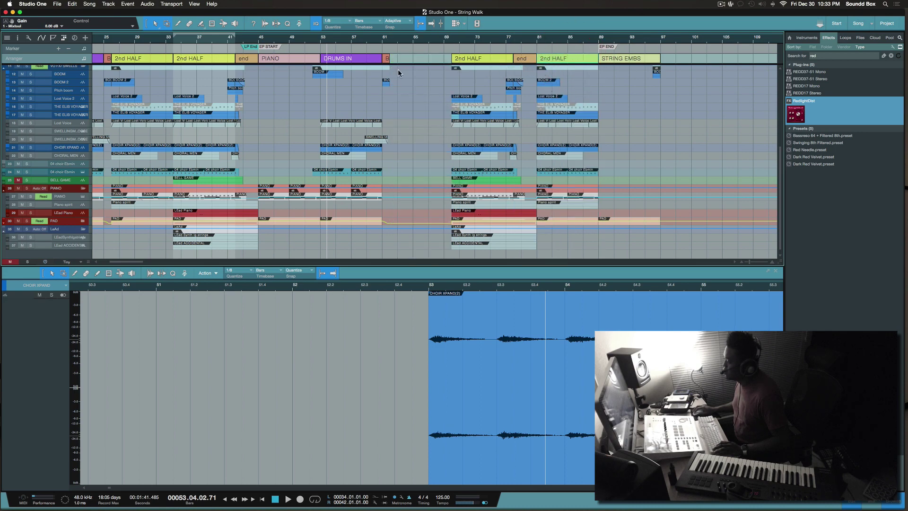
{"action": "scroll", "coordinate": [409, 69], "scroll_direction": "up", "scroll_amount": 5}
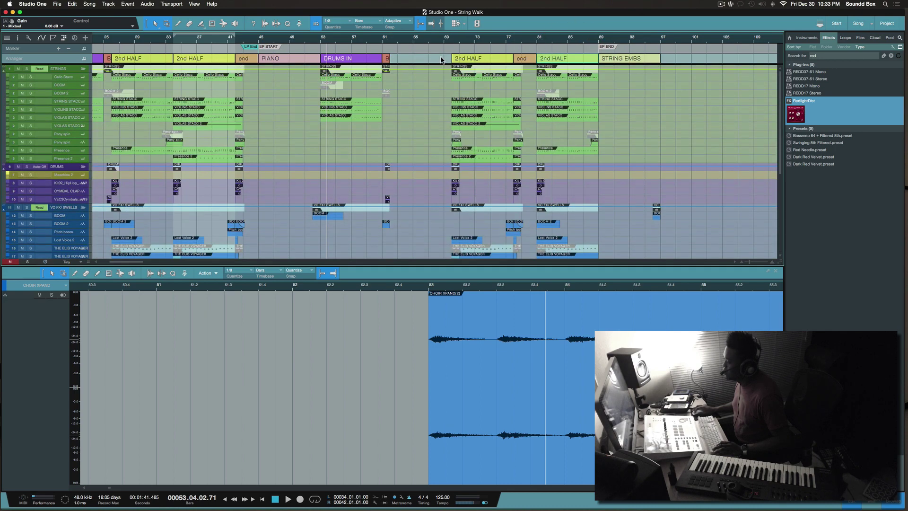
{"action": "left_click_drag", "start_coordinate": [523, 62], "coordinate": [434, 61]}
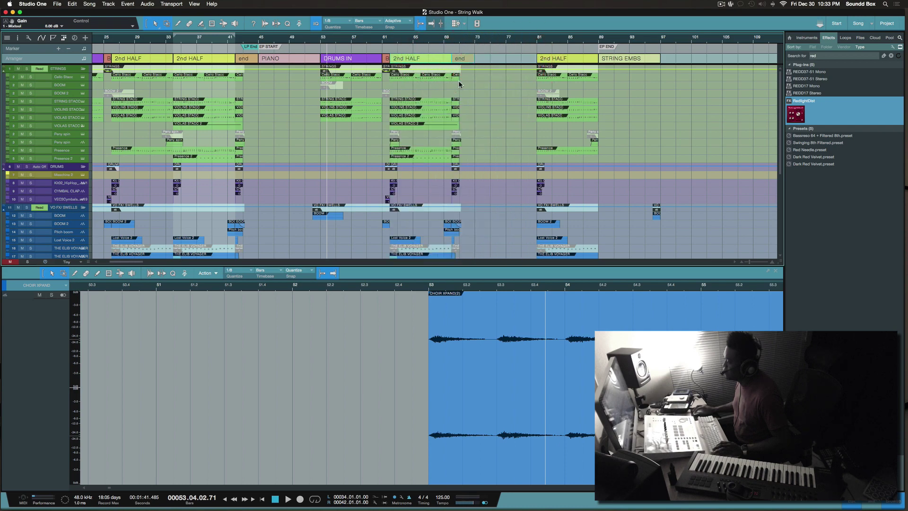
{"action": "scroll", "coordinate": [458, 81], "scroll_direction": "down", "scroll_amount": 3}
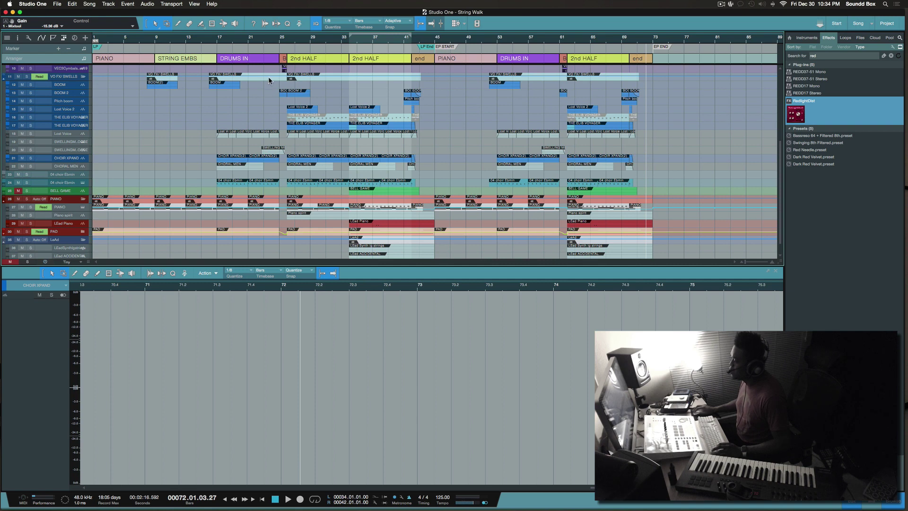
- Open Export Mixdown with Cmd+E and set the export range to Between Each Marker
{"action": "key", "text": "super+e"}
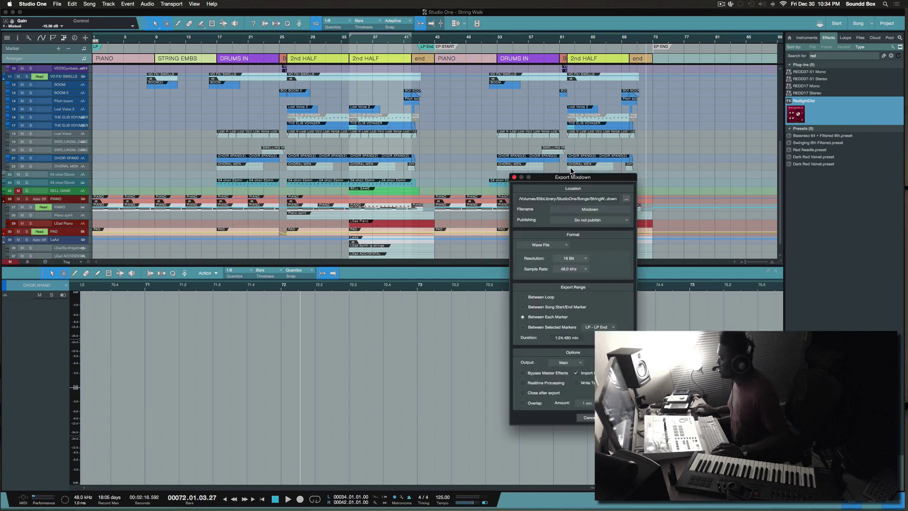
{"action": "left_click_drag", "start_coordinate": [597, 179], "coordinate": [350, 74]}
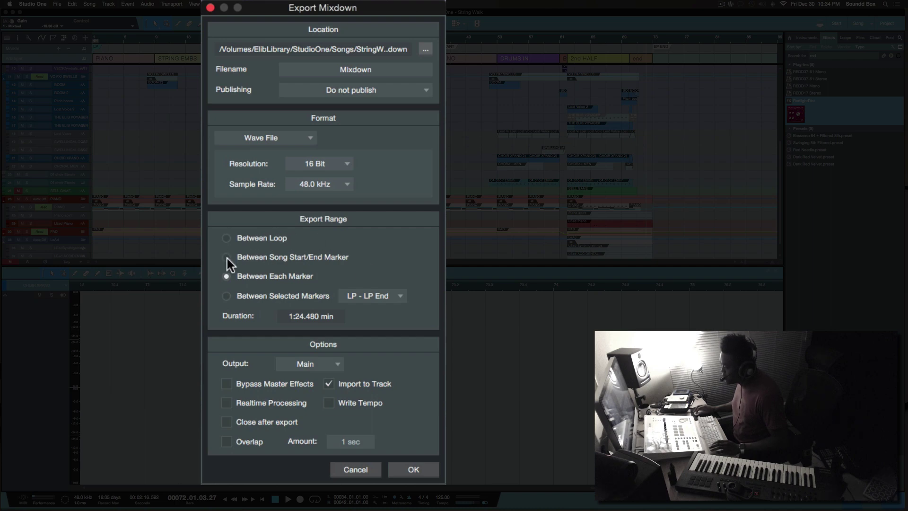
{"action": "left_click", "coordinate": [227, 258]}
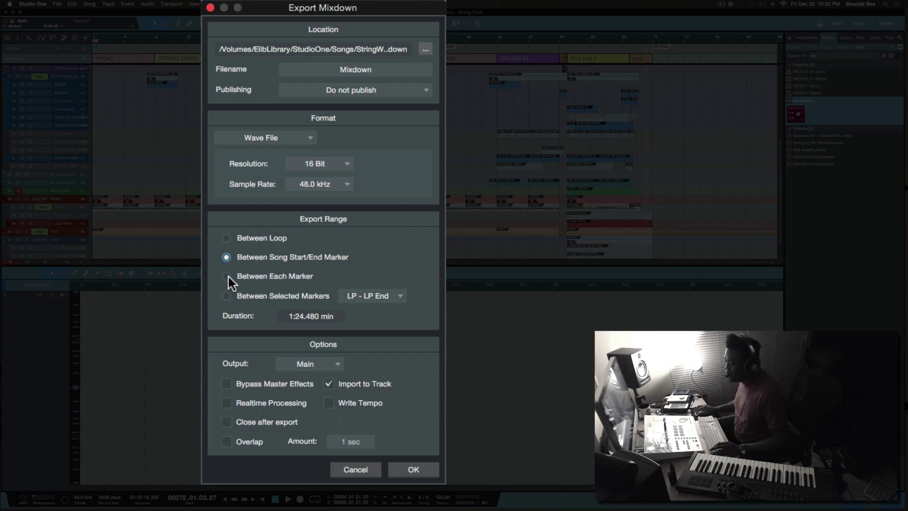
{"action": "left_click", "coordinate": [227, 276]}
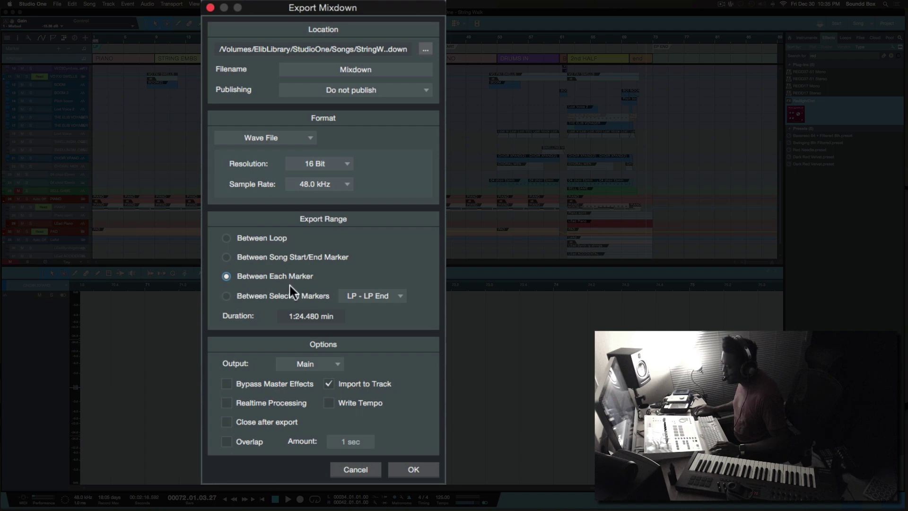
{"action": "left_click", "coordinate": [258, 275]}
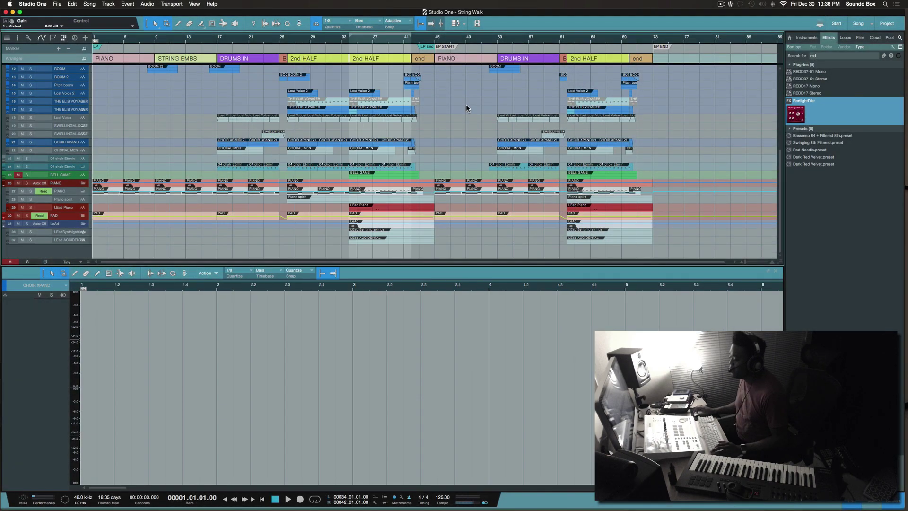
{"action": "scroll", "coordinate": [467, 107], "scroll_direction": "up", "scroll_amount": 5}
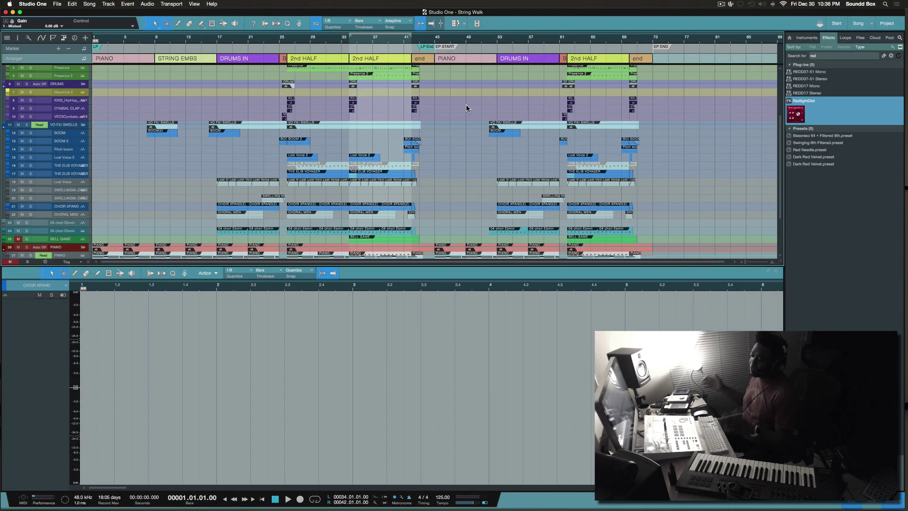
{"action": "scroll", "coordinate": [466, 106], "scroll_direction": "up", "scroll_amount": 5}
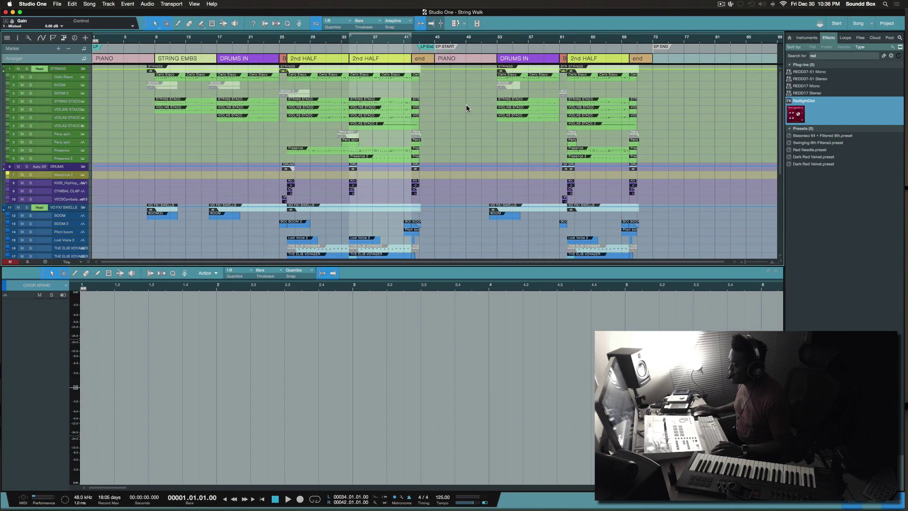
{"action": "scroll", "coordinate": [466, 108], "scroll_direction": "down", "scroll_amount": 5}
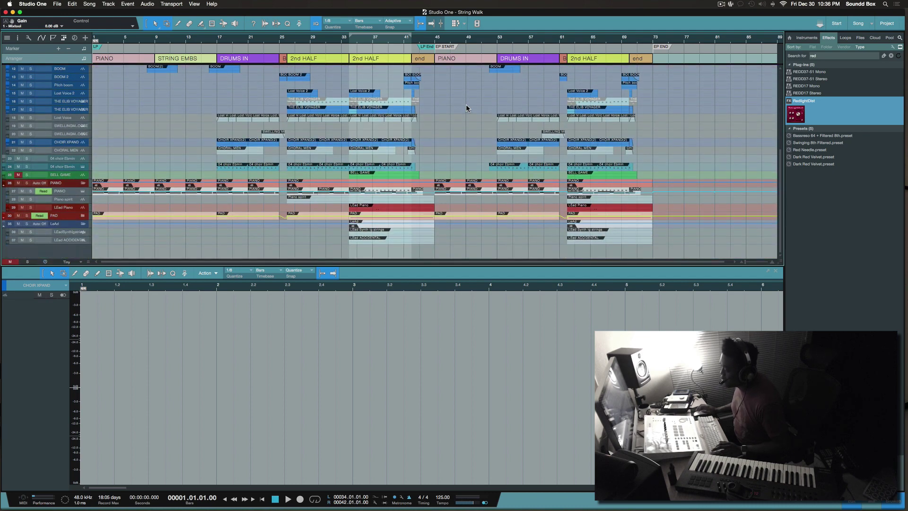